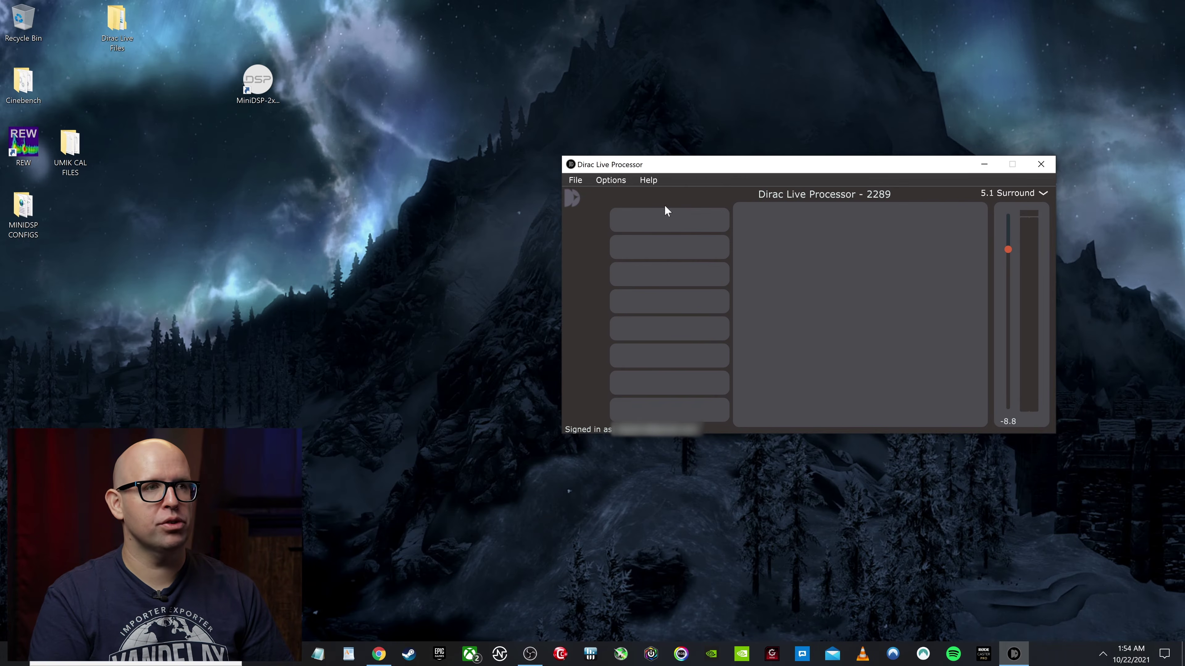
Launch Dirac Live and choose the Dirac Live Processor as the device to calibrate.
key("super+s")
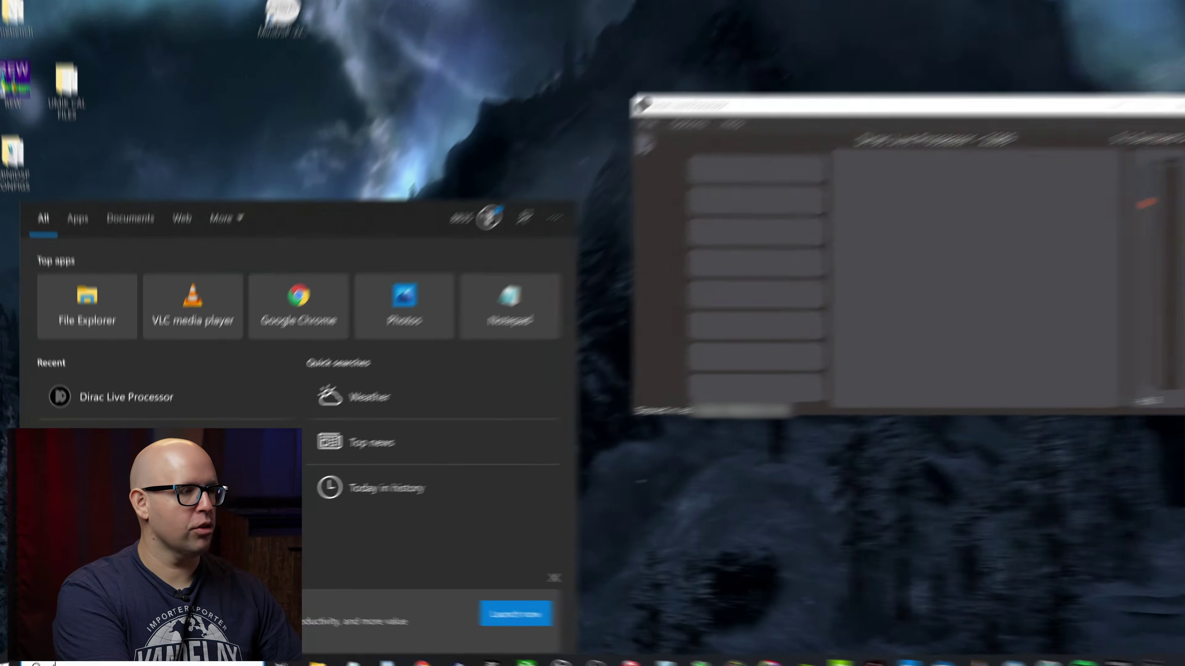
type("dirac live")
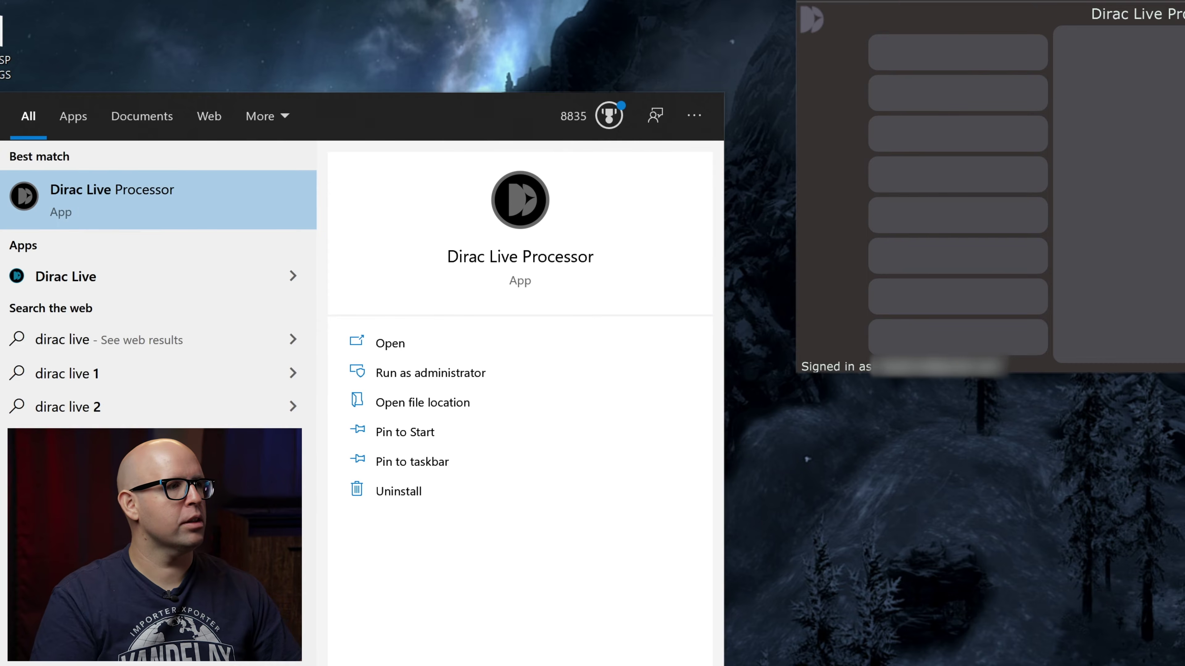
key("Return")
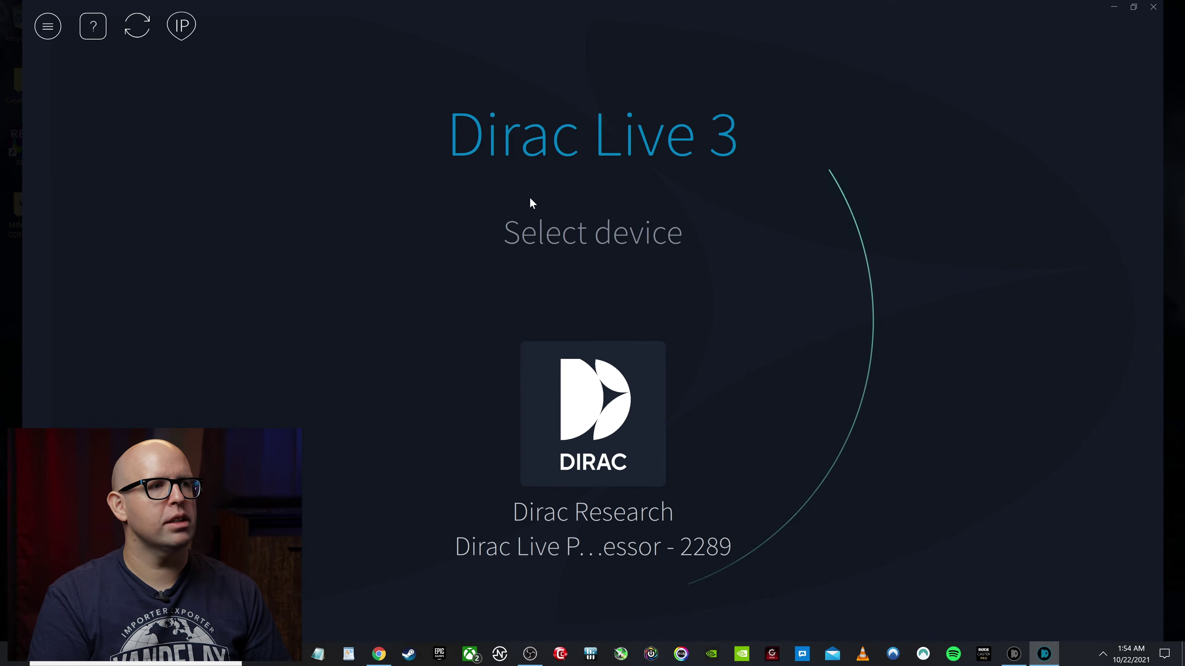
left_click(602, 431)
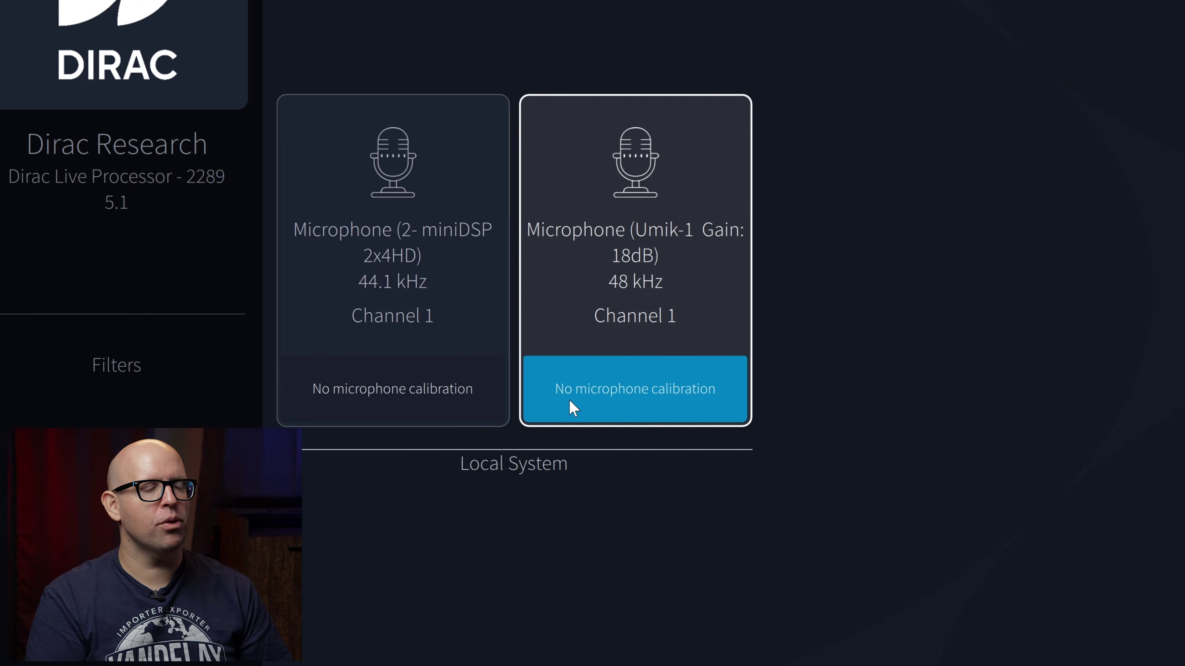
Assign the calibration file 7061731_90deg.txt from the UMIK CAL FILES folder to the Umik-1 microphone.
left_click(668, 402)
left_click(773, 446)
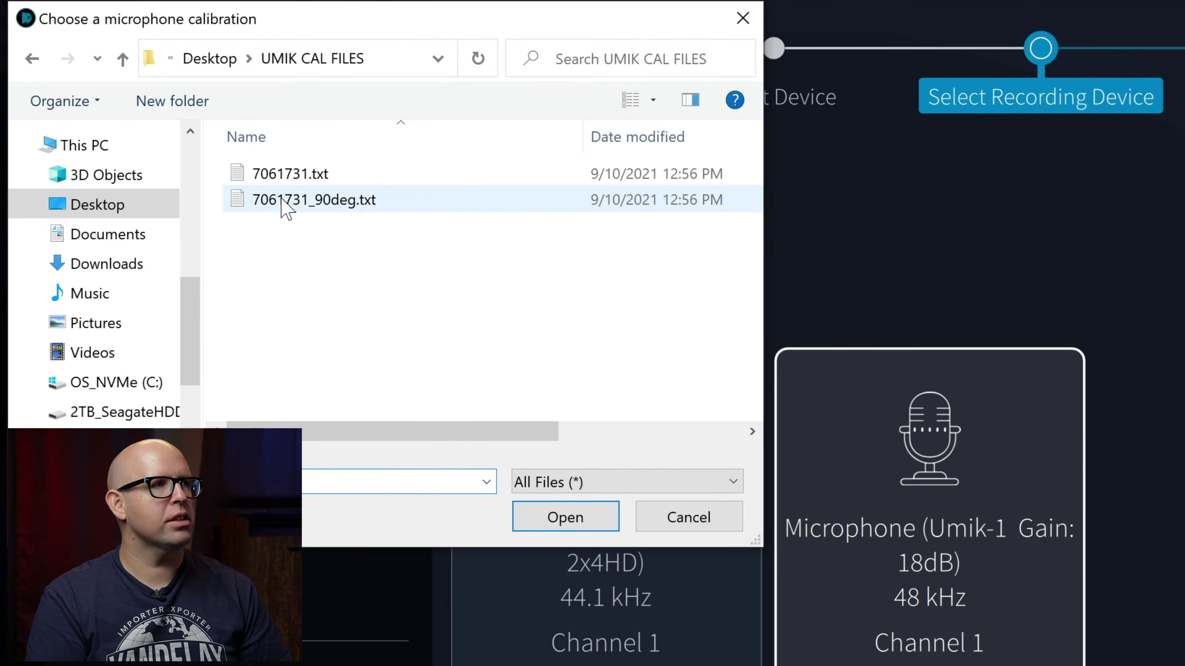
left_click(144, 210)
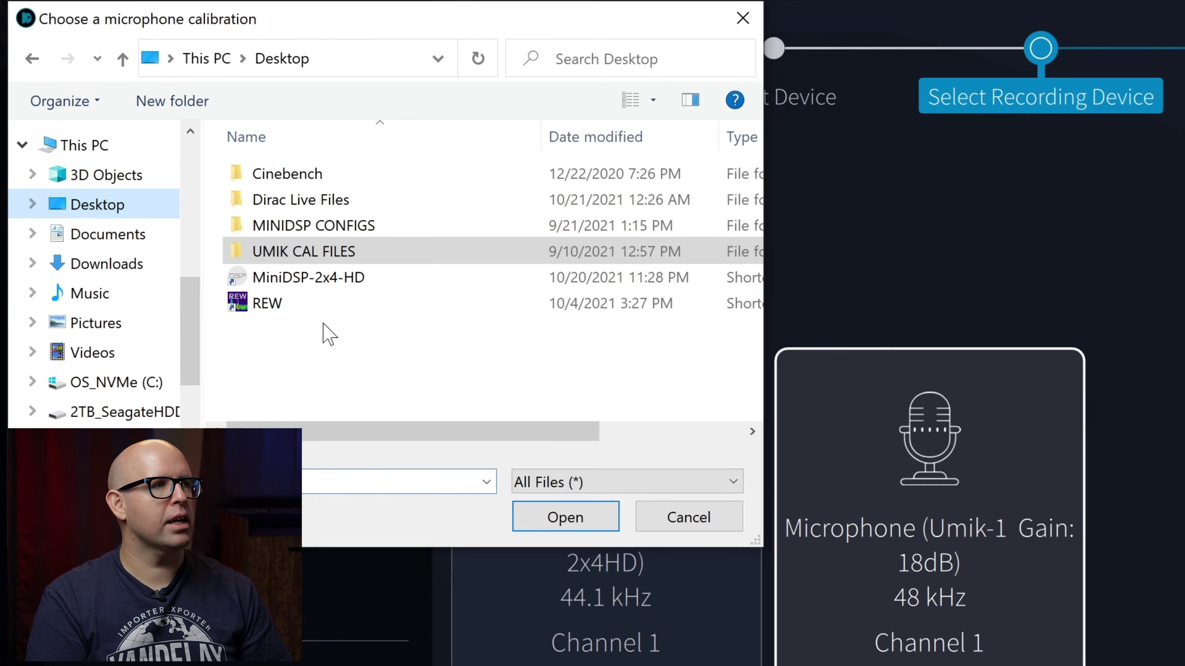
double_click(325, 251)
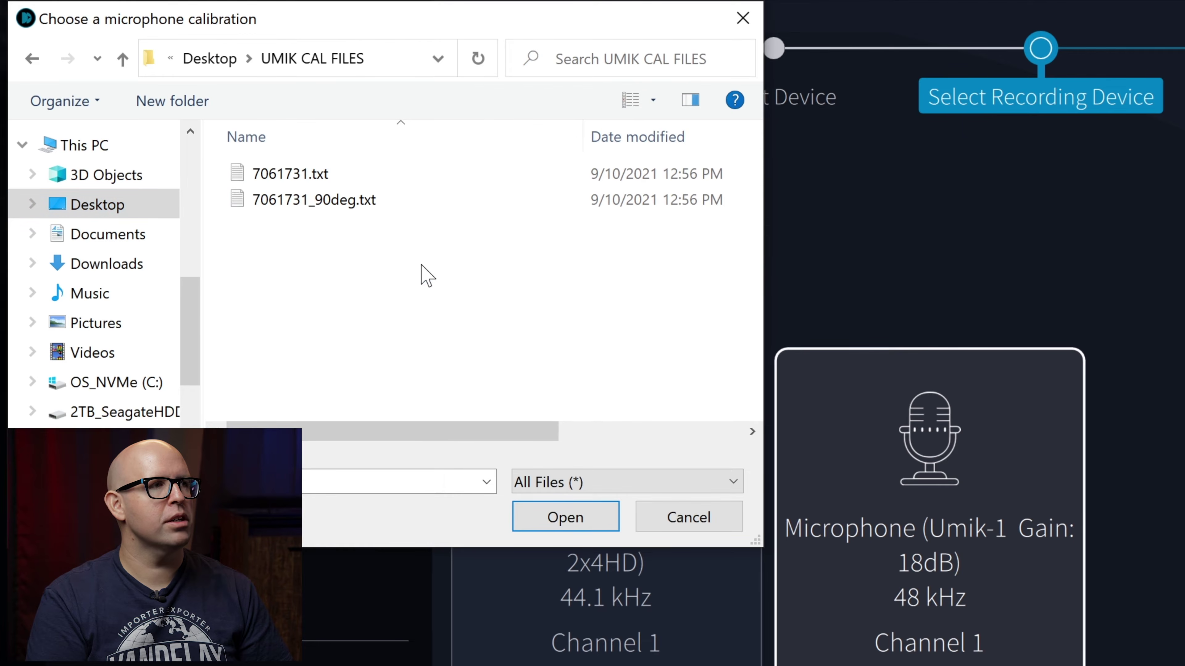
left_click(411, 203)
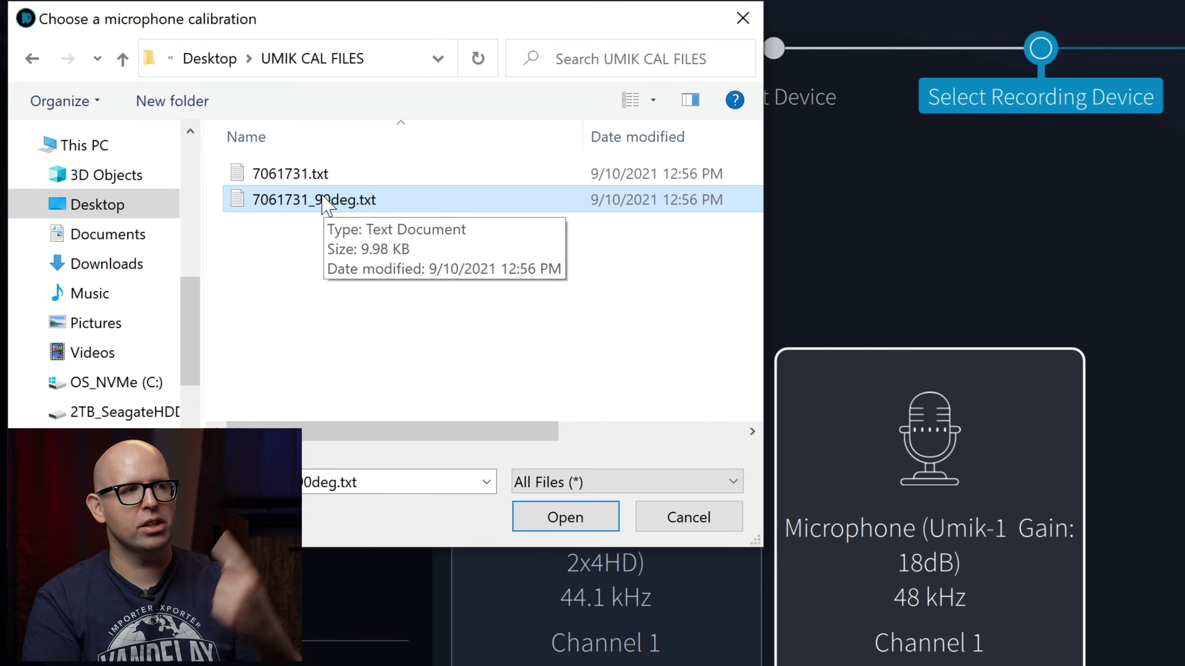
left_click(565, 516)
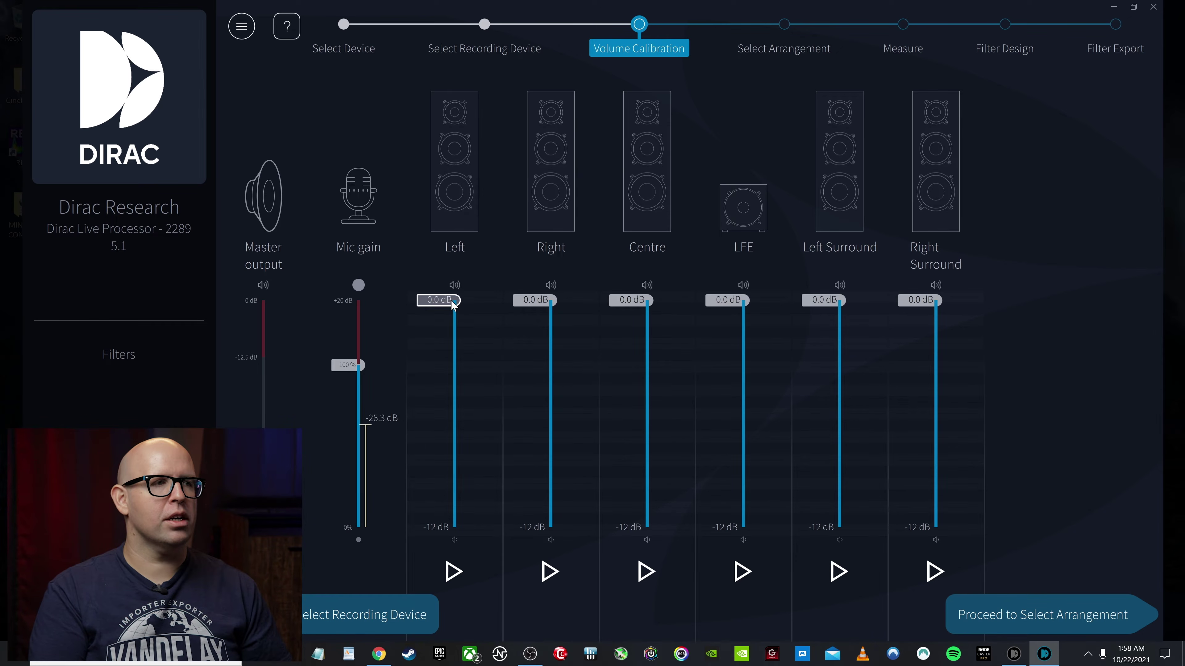
Play and stop the Left speaker's test signal, and set the master output to -12.5 dB with mic gain at 100%.
left_click(453, 571)
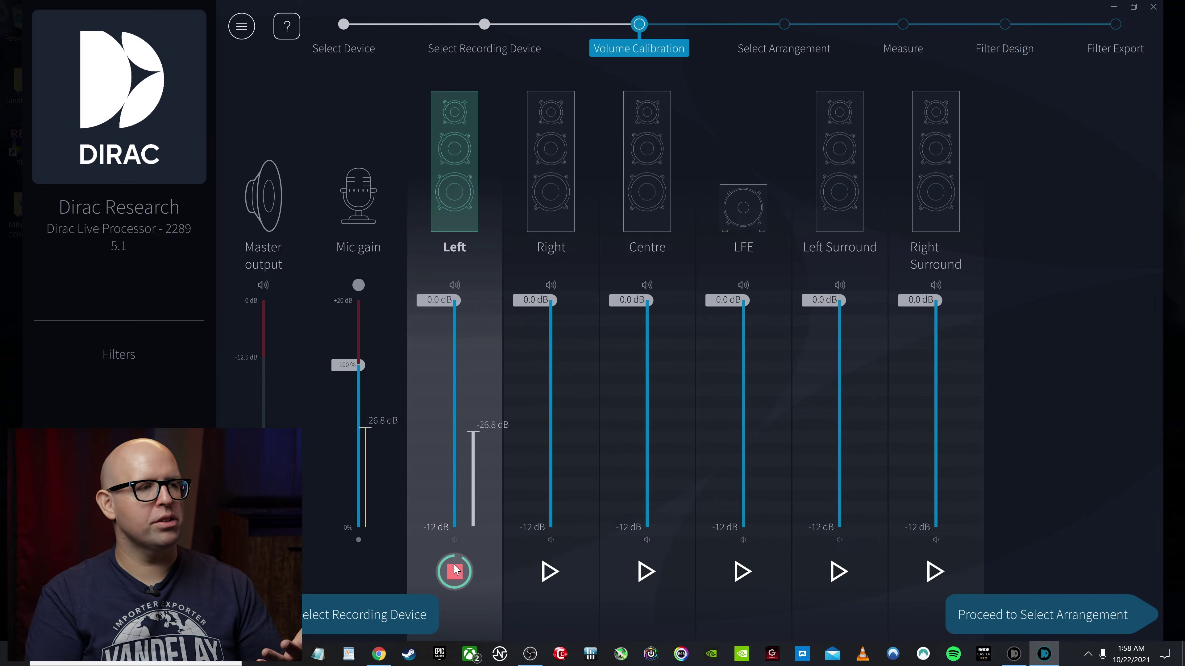
left_click(455, 569)
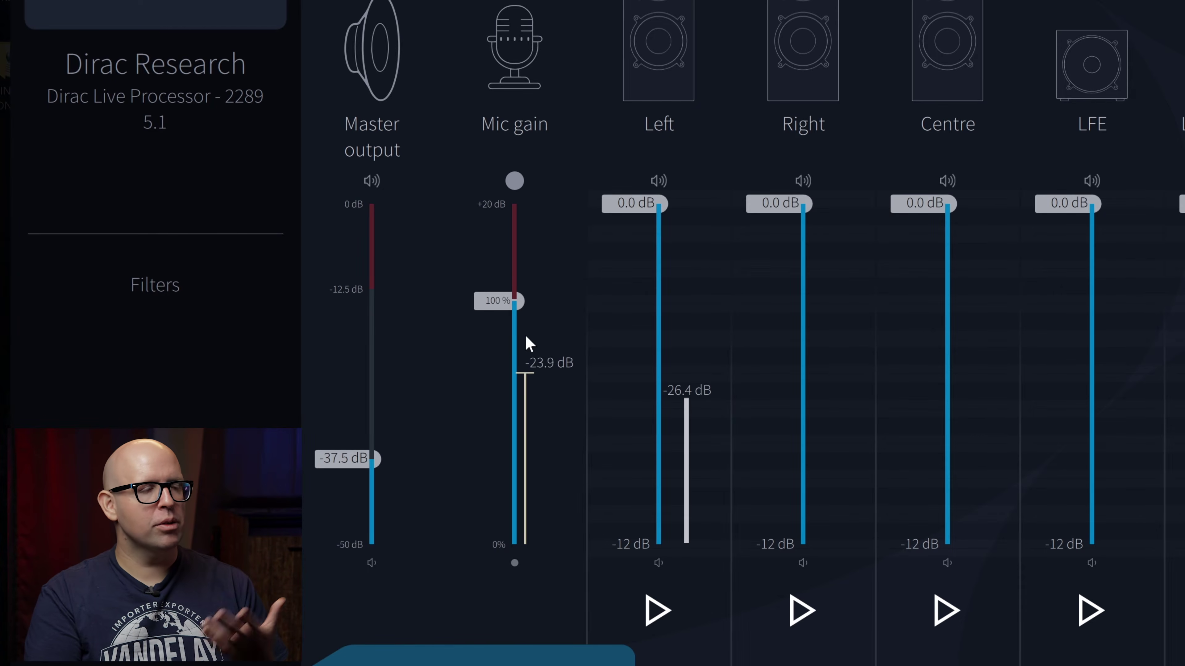
mouse_move(514, 303)
left_mouse_down()
mouse_move(513, 413)
mouse_move(514, 301)
left_mouse_up()
left_click_drag(372, 459, 372, 287)
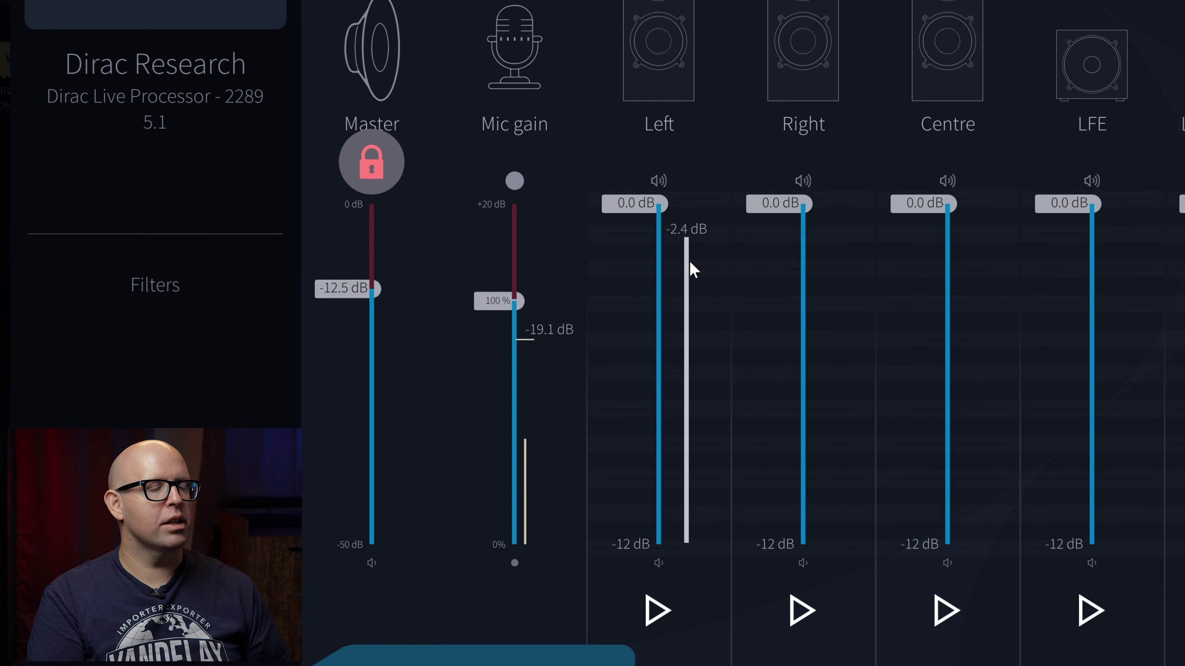
Replay the Left speaker's test signal until its level is calibrated, and stop it.
left_click(654, 616)
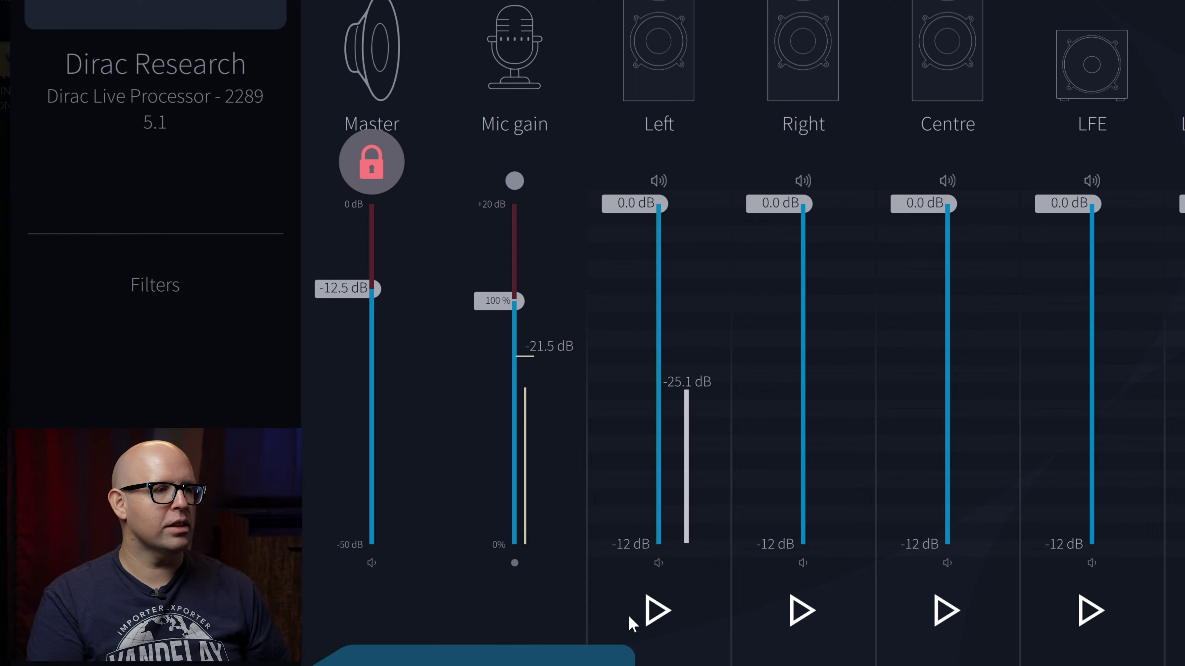
left_click(656, 612)
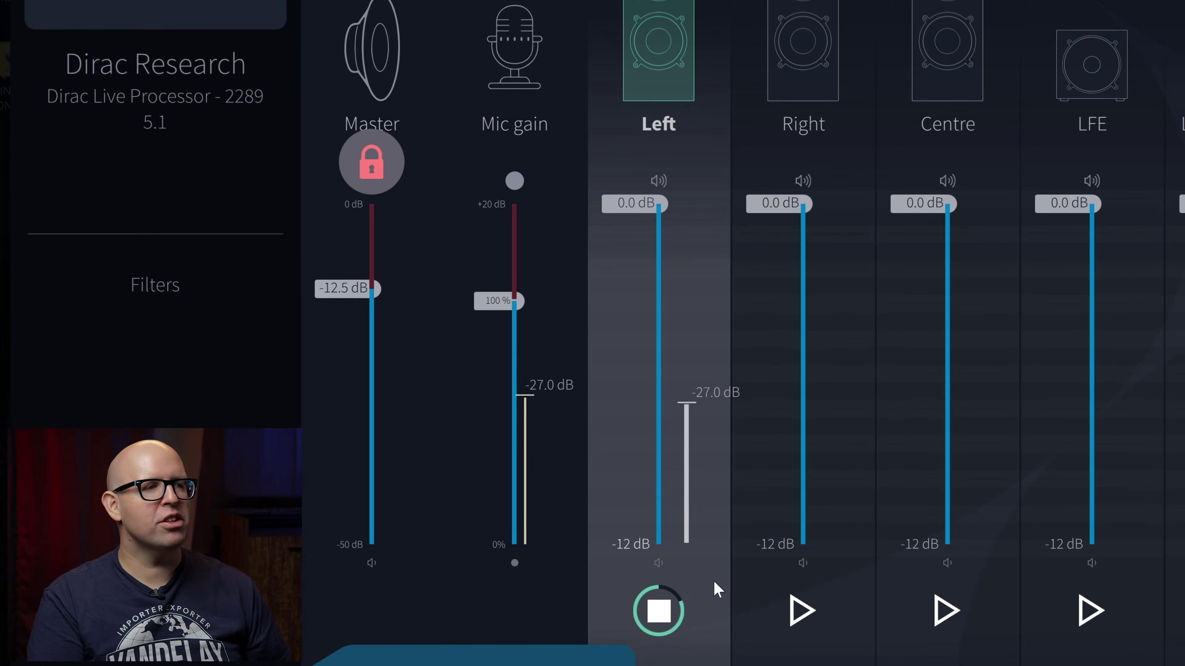
left_click(661, 617)
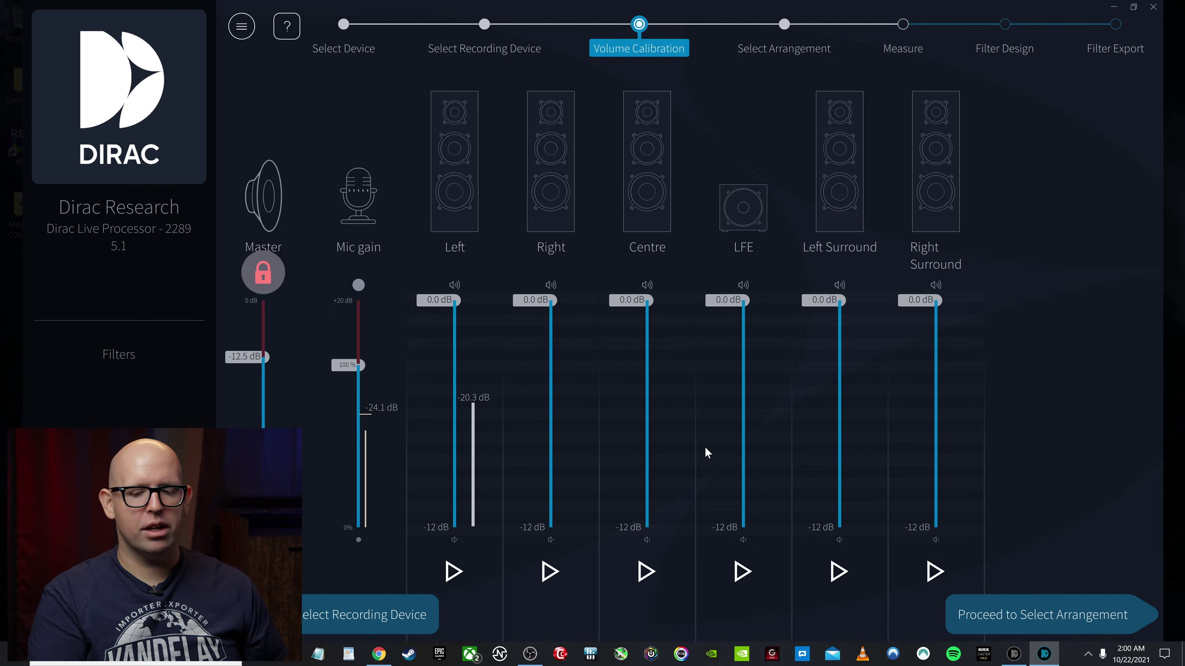
left_click(453, 572)
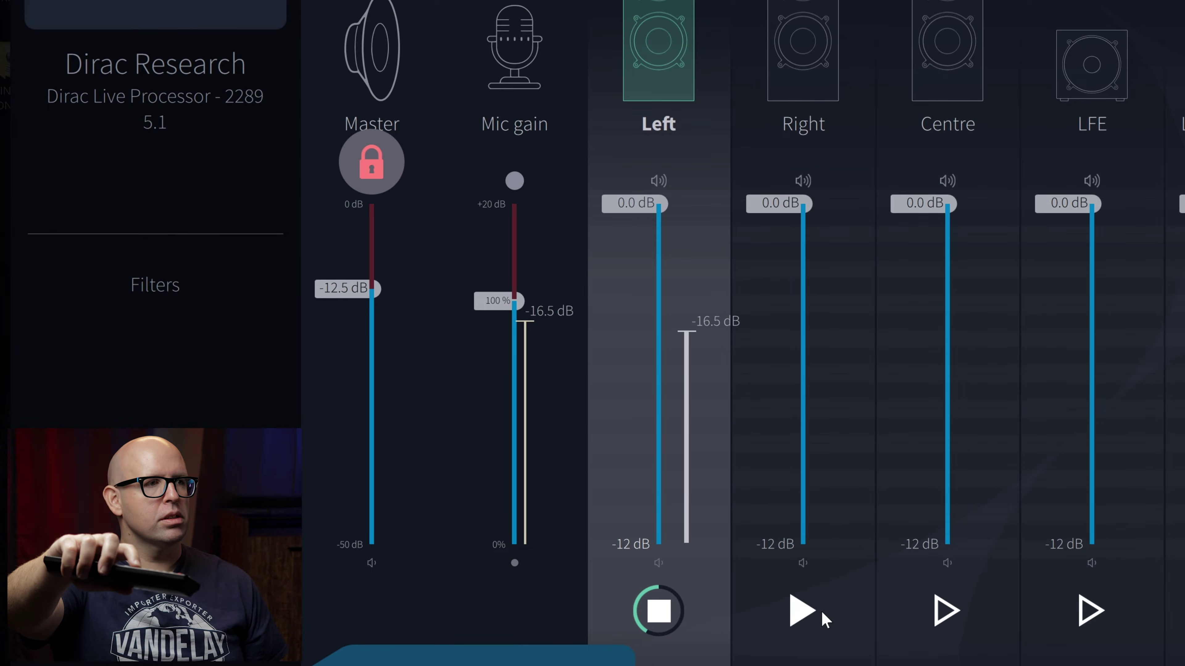
left_click(659, 607)
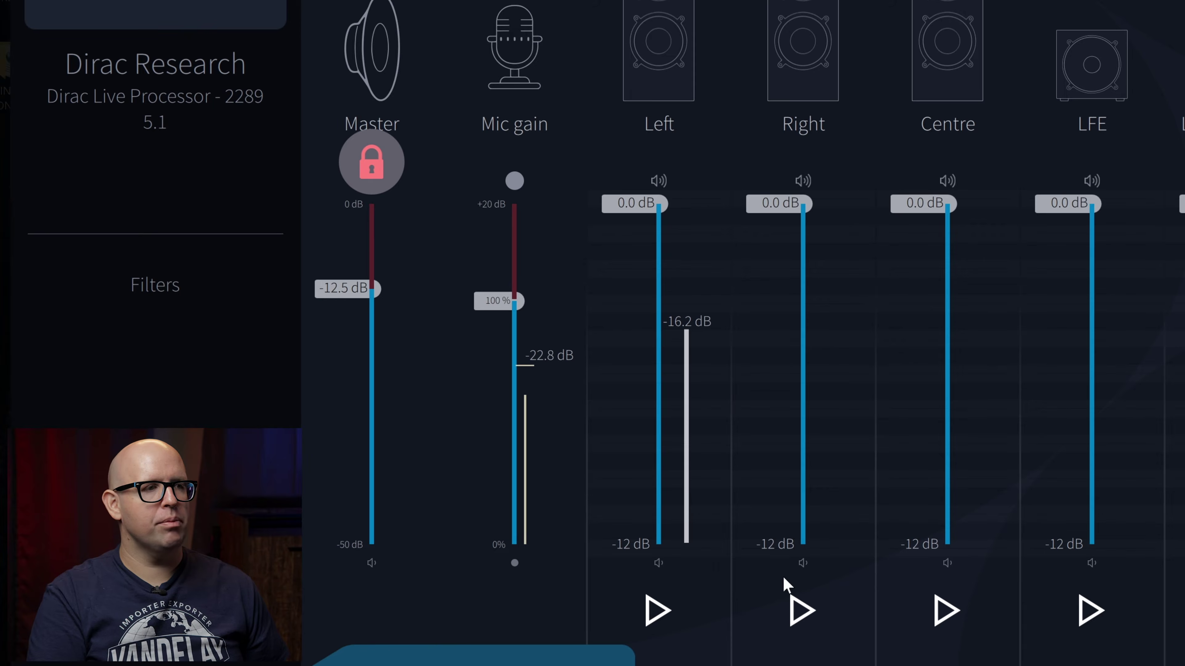
Run the test signal in turn through the Right, Centre, LFE, Left Surround and Right Surround speakers, and stop playback.
left_click(793, 603)
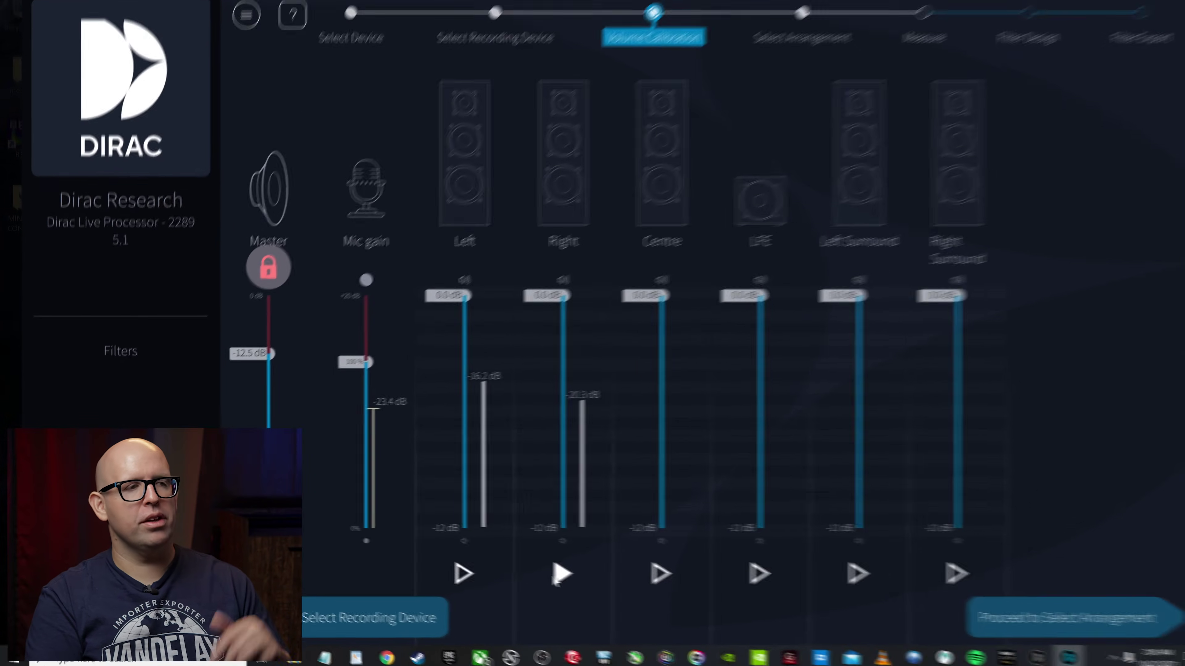
left_click(560, 575)
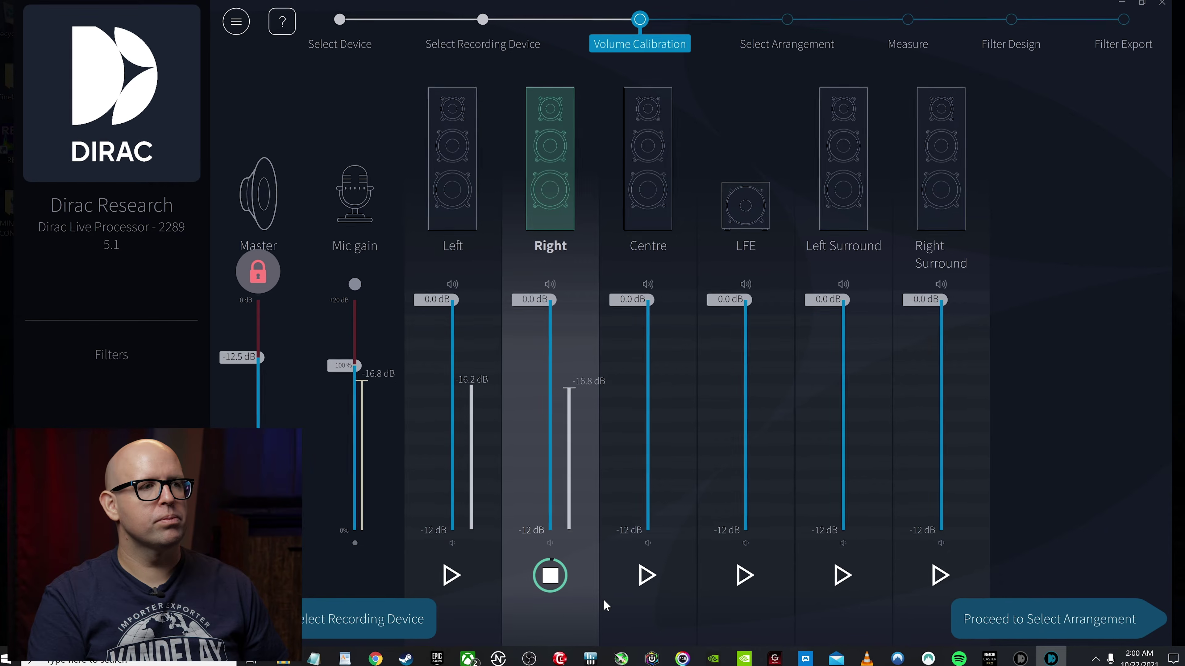
left_click(646, 576)
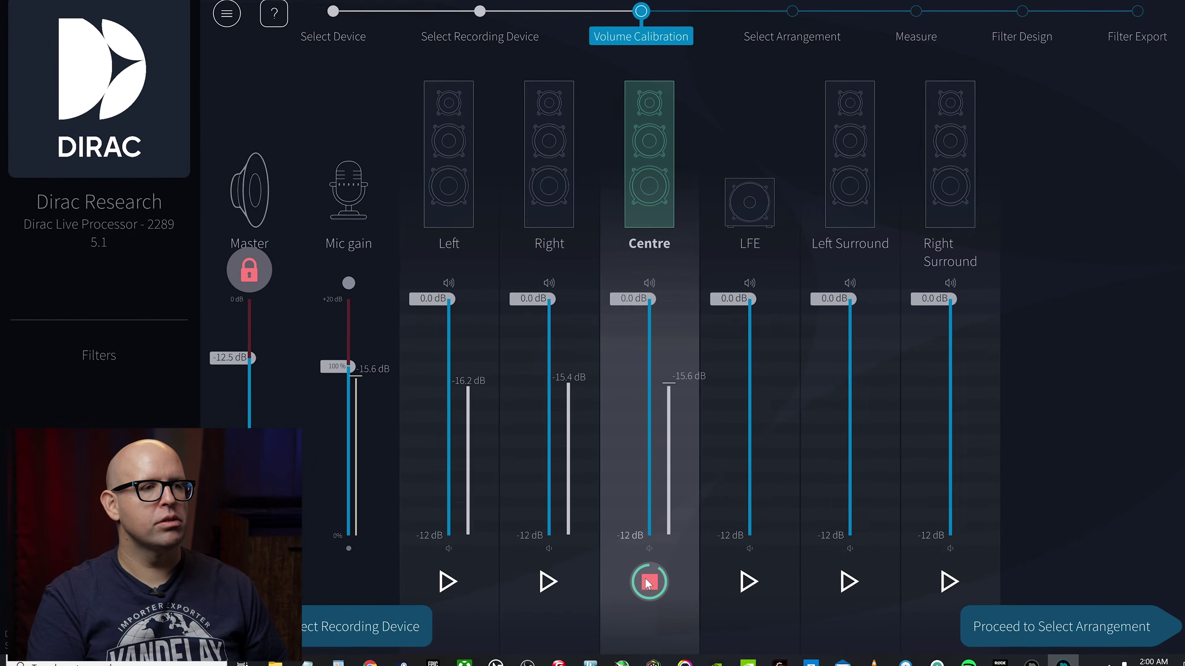
left_click(746, 582)
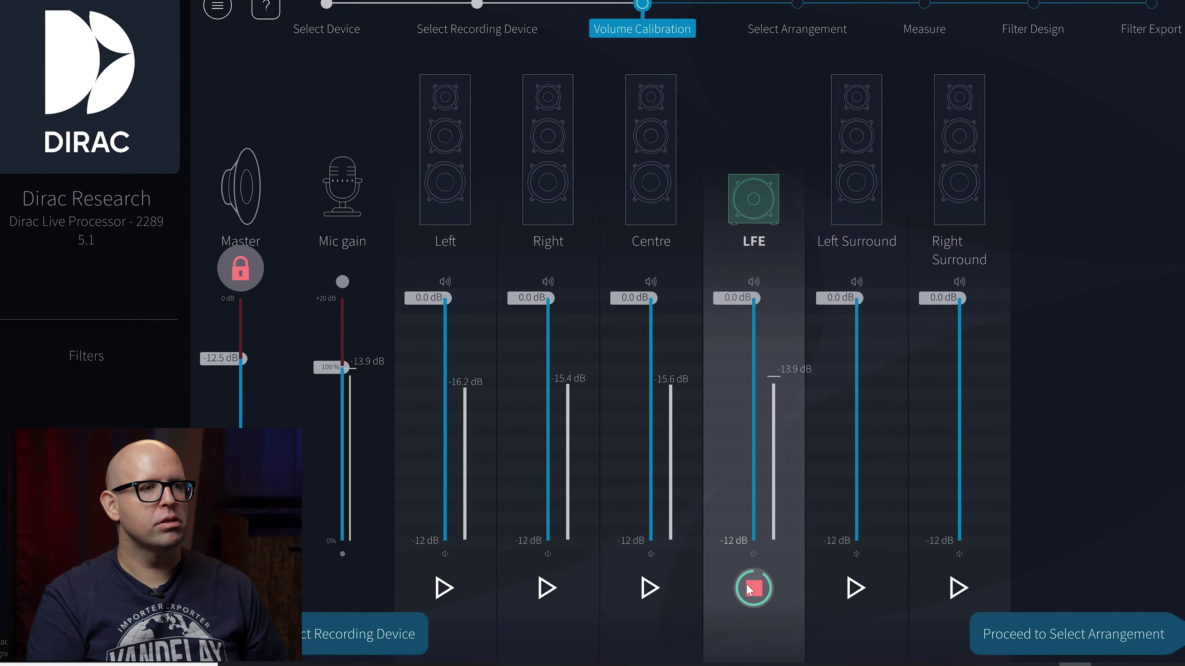
left_click(858, 589)
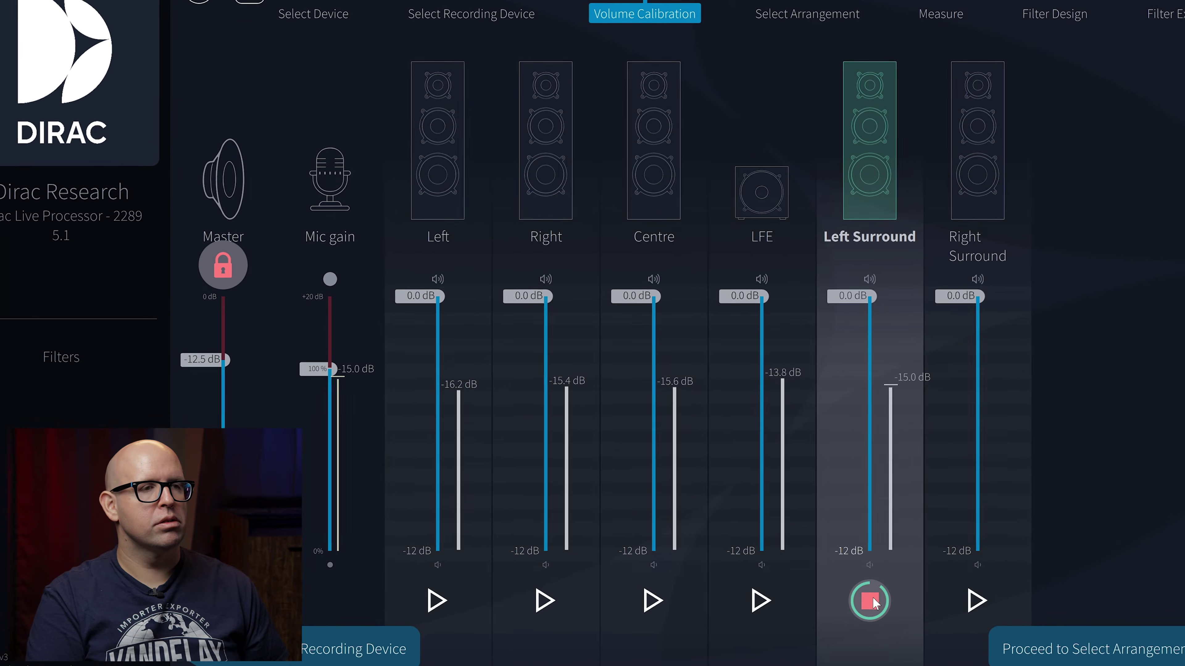
left_click(976, 601)
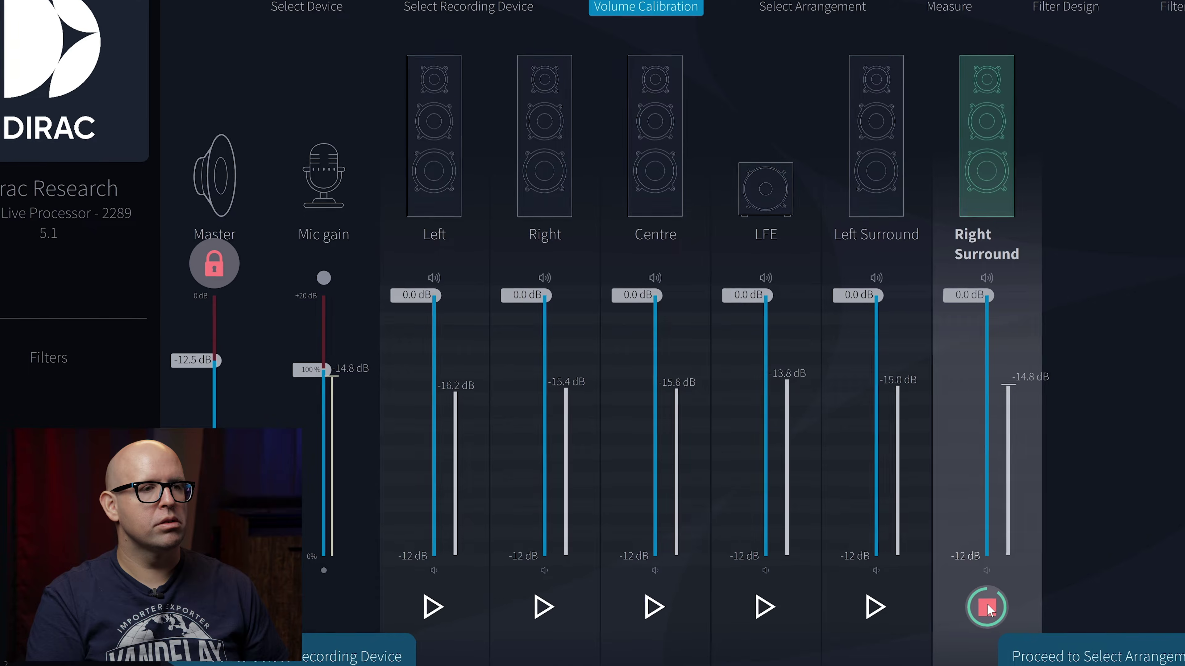
left_click(988, 608)
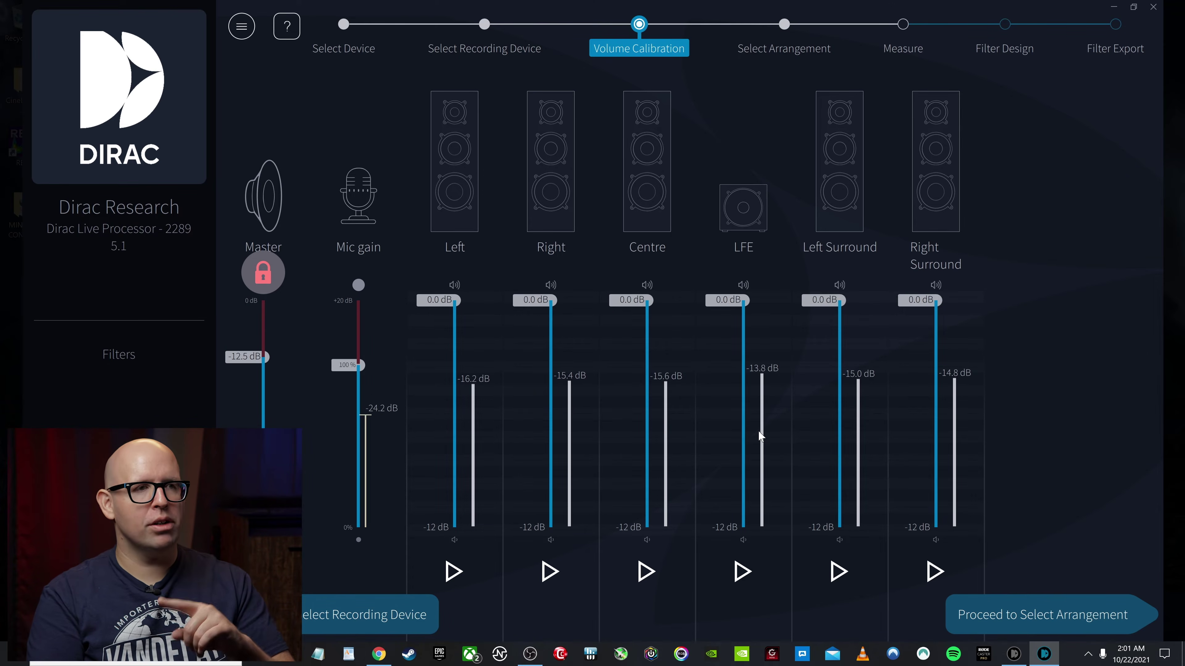
Proceed with the Focused imaging arrangement and start measuring the central listening position.
left_click(1036, 617)
left_click(1036, 617)
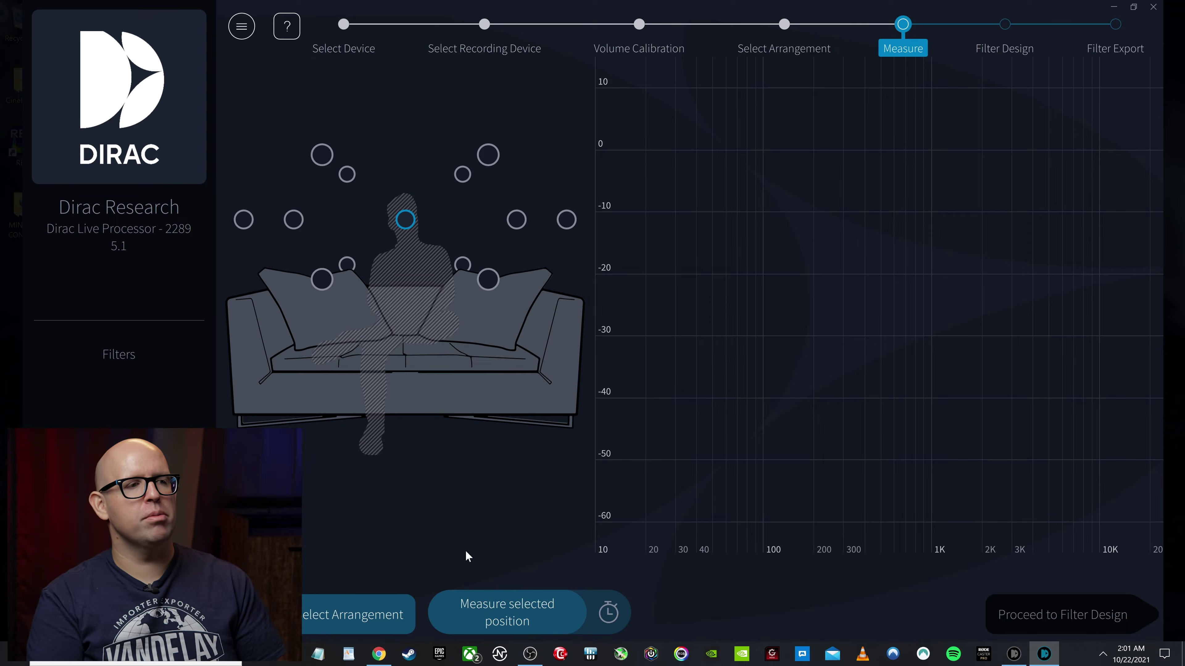
left_click(526, 618)
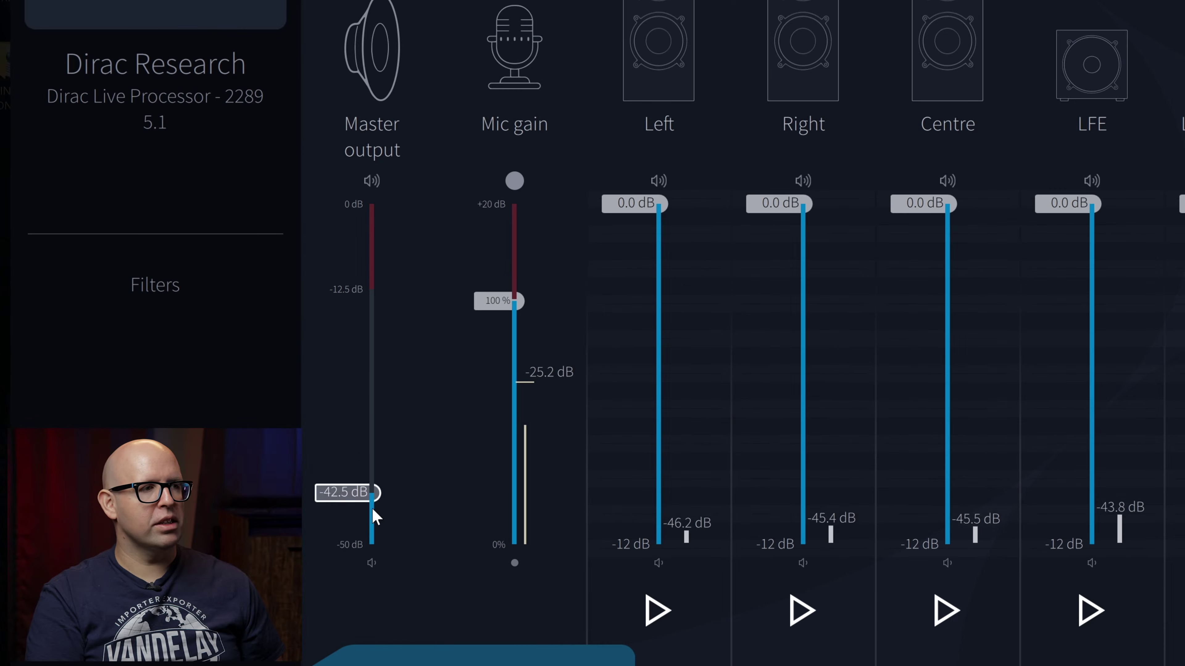
Try measuring the central listening position with the master output lowered to its minimum and the Focused imaging arrangement.
left_click_drag(375, 517, 372, 551)
left_click(653, 609)
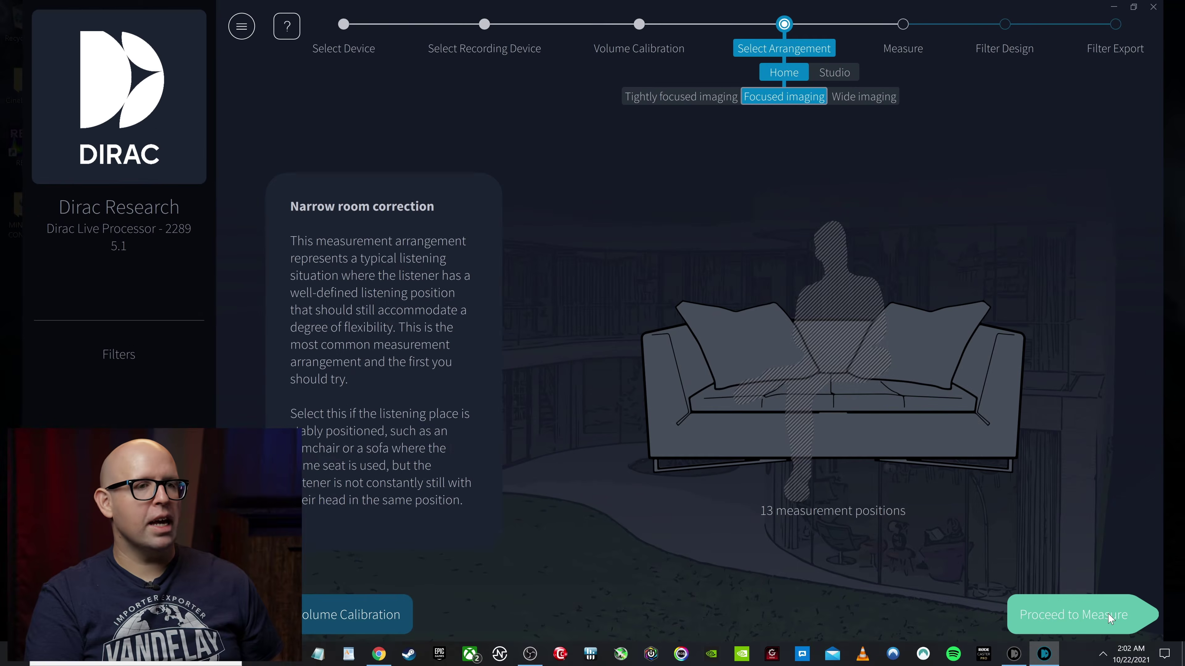
left_click(1110, 617)
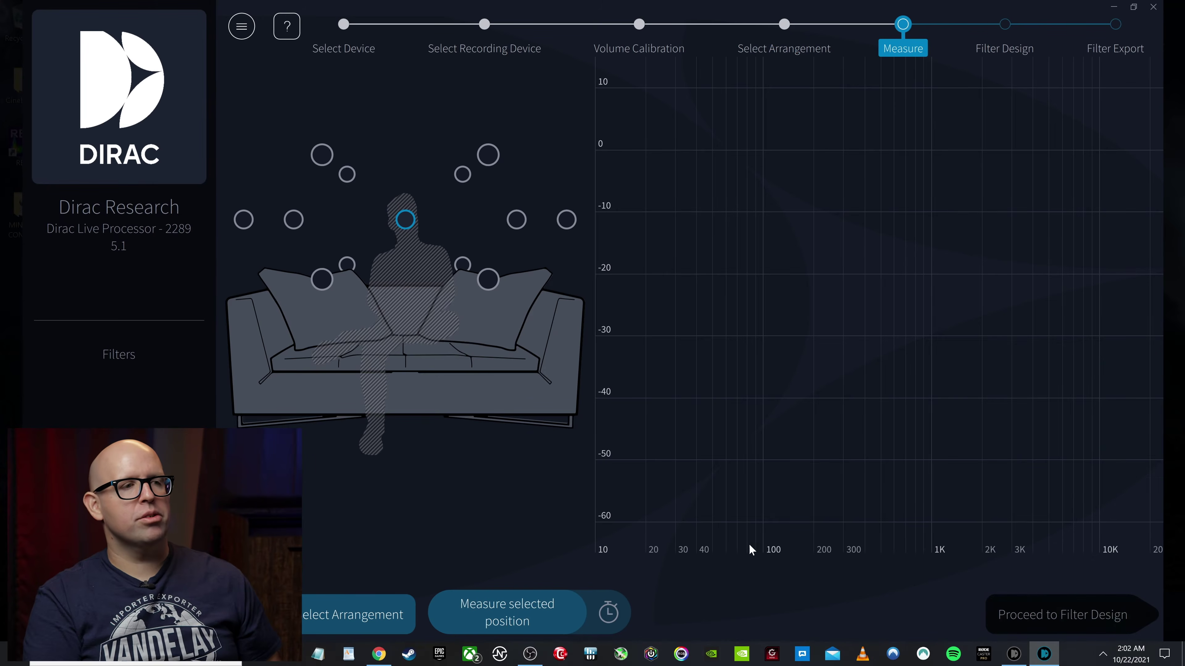
mouse_move(541, 661)
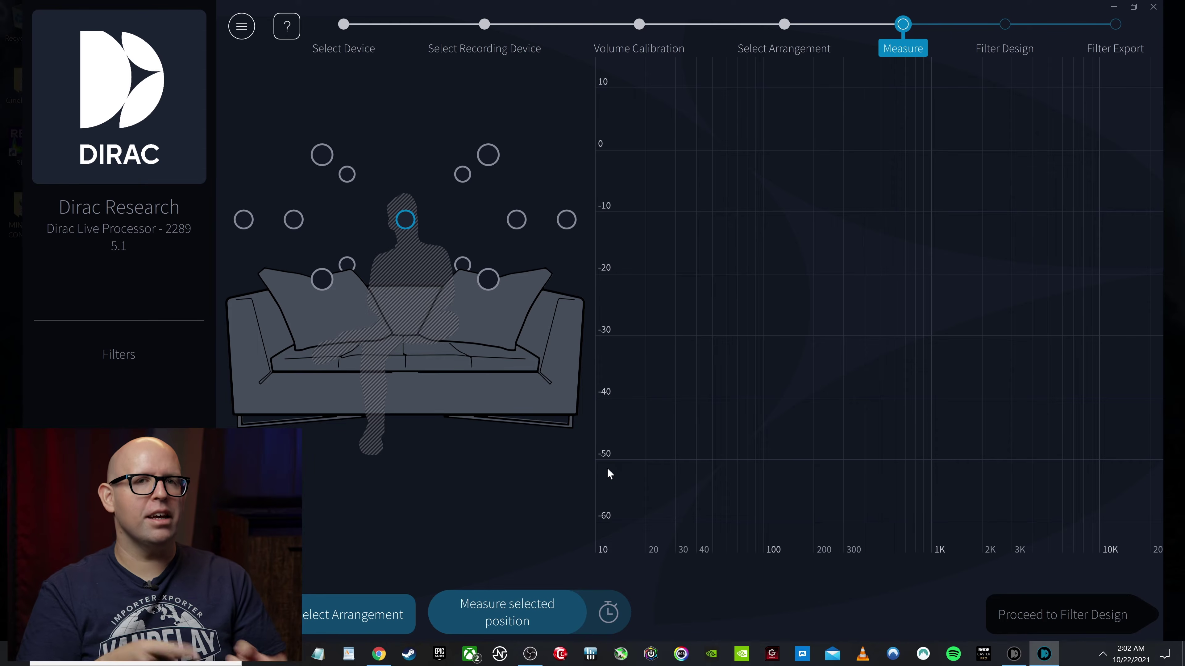
left_click(507, 612)
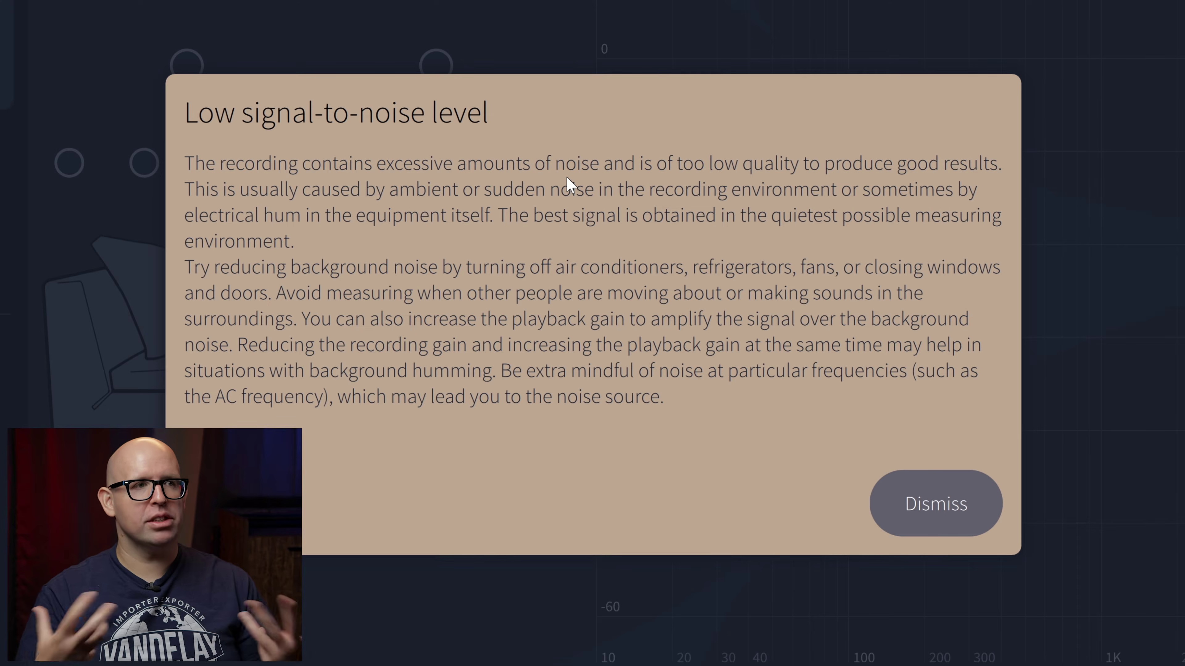
left_click(970, 504)
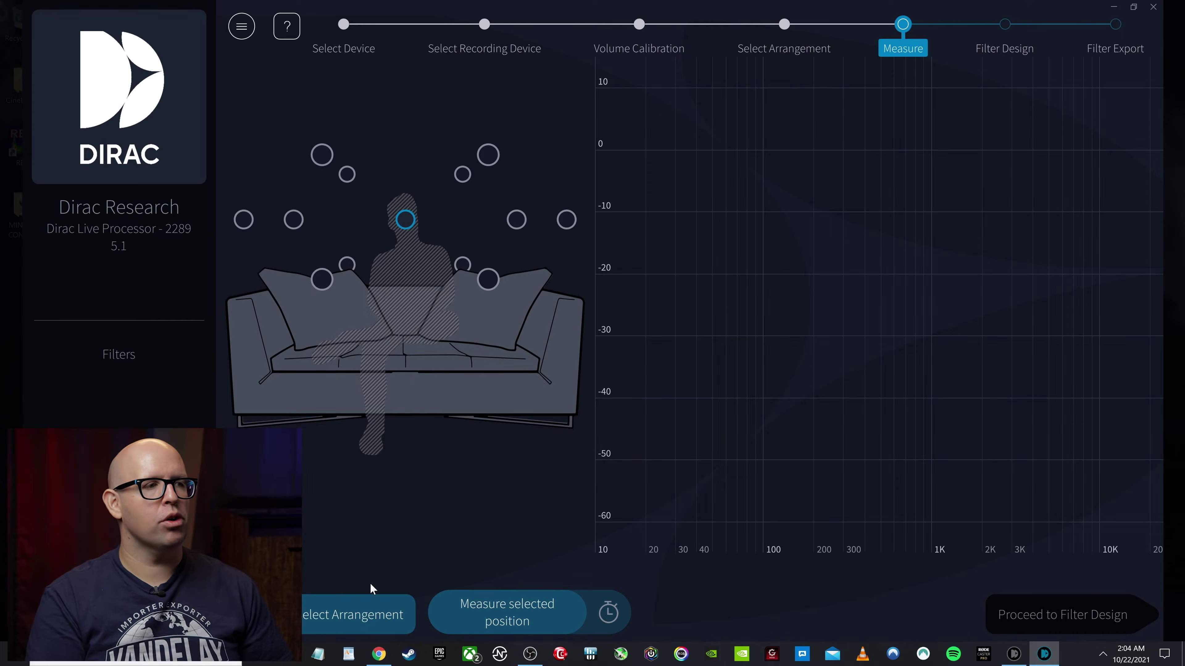
Go back to volume calibration and set the master output to -12.5 dB.
left_click(371, 612)
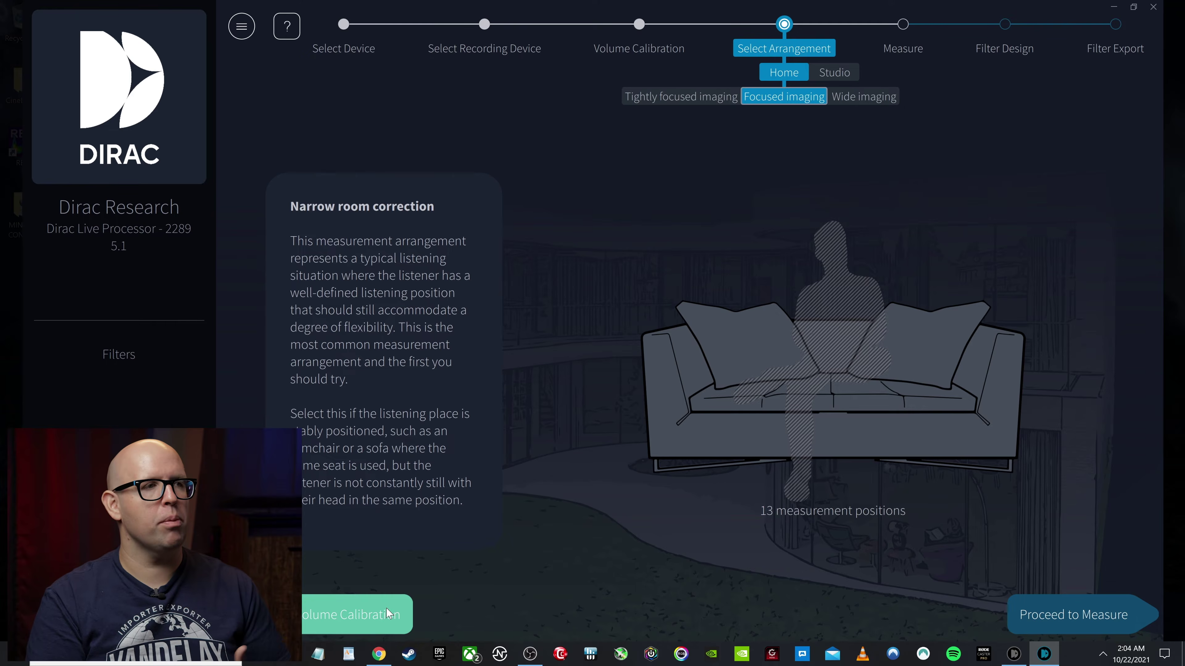
left_click(364, 615)
left_click_drag(263, 527, 273, 366)
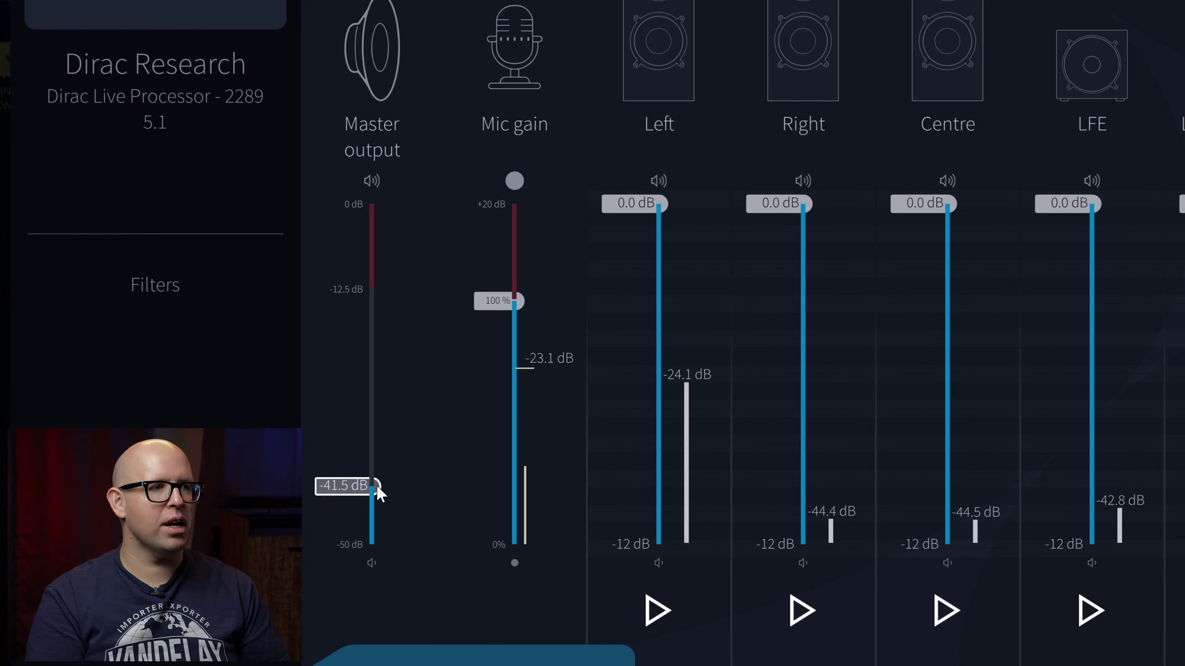
left_click_drag(386, 301, 371, 466)
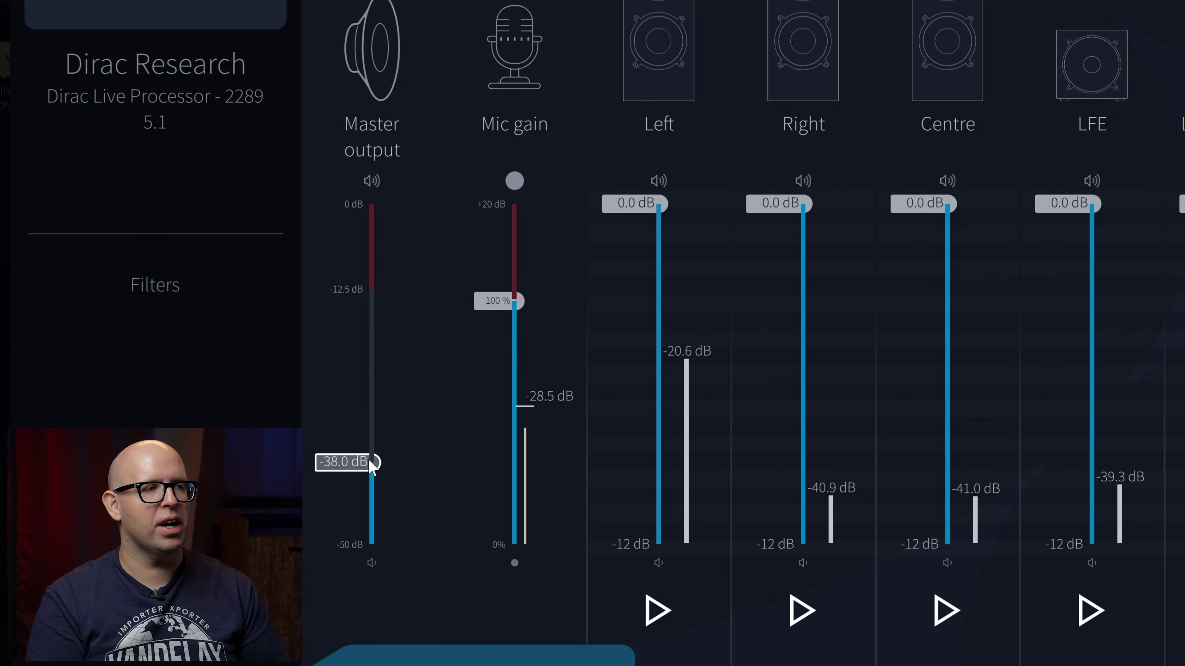
left_click_drag(373, 465, 372, 293)
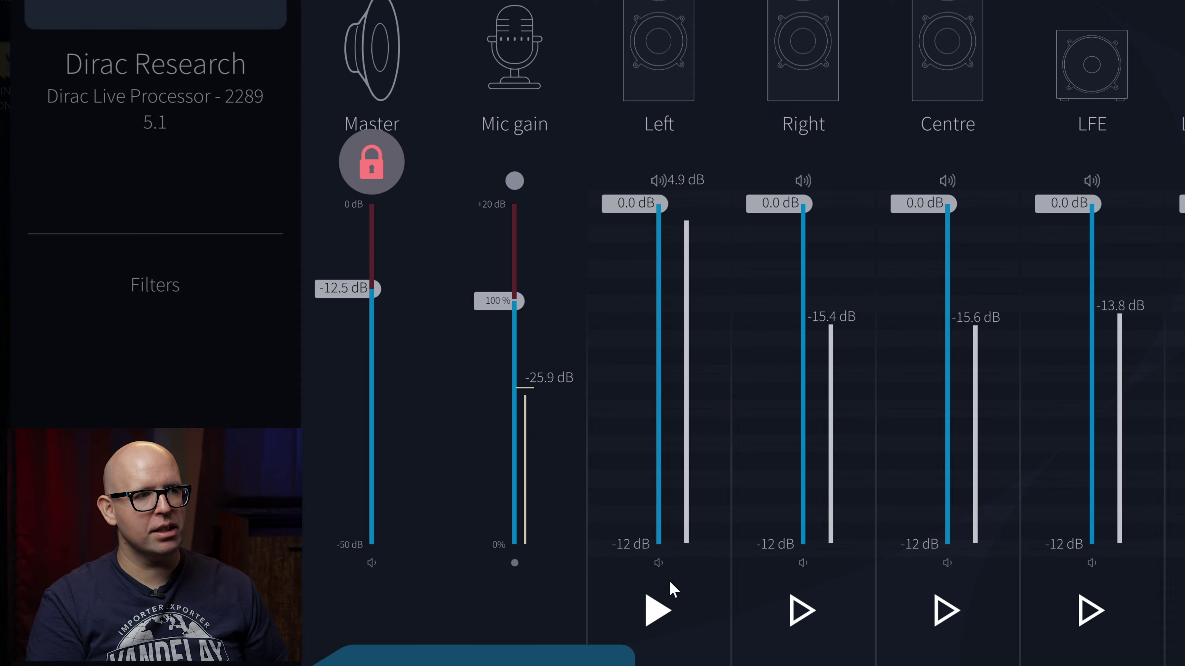
Run the test signal through the Left and LFE speakers and set the LFE level to -3.0 dB.
left_click(657, 610)
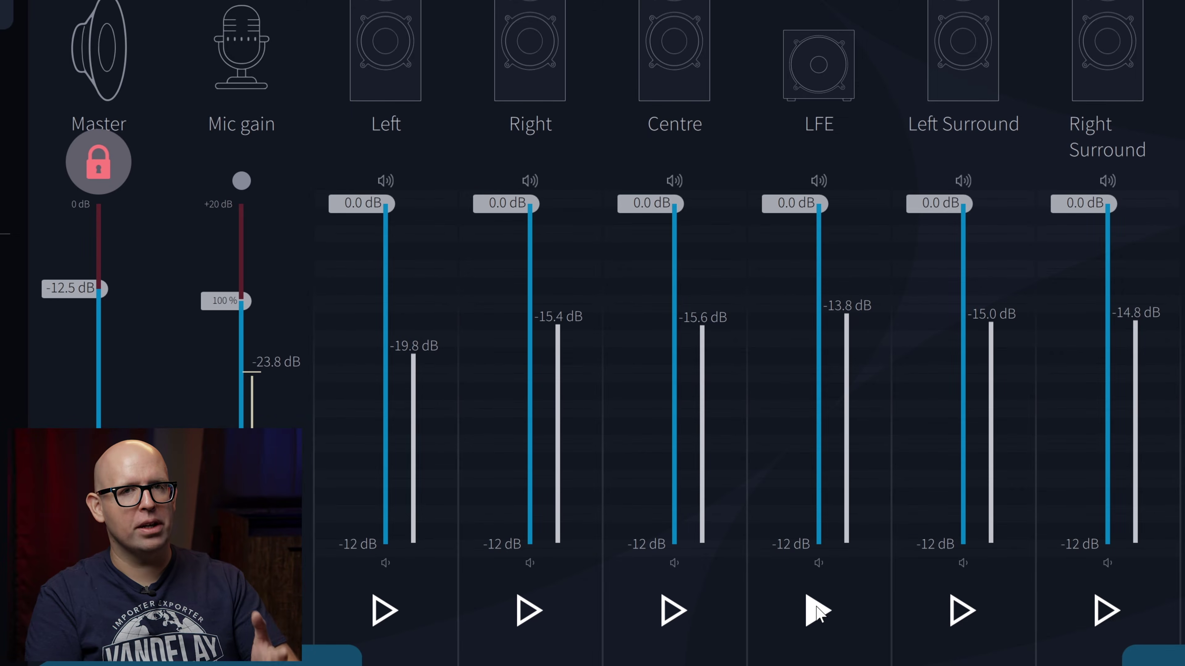
left_click(817, 612)
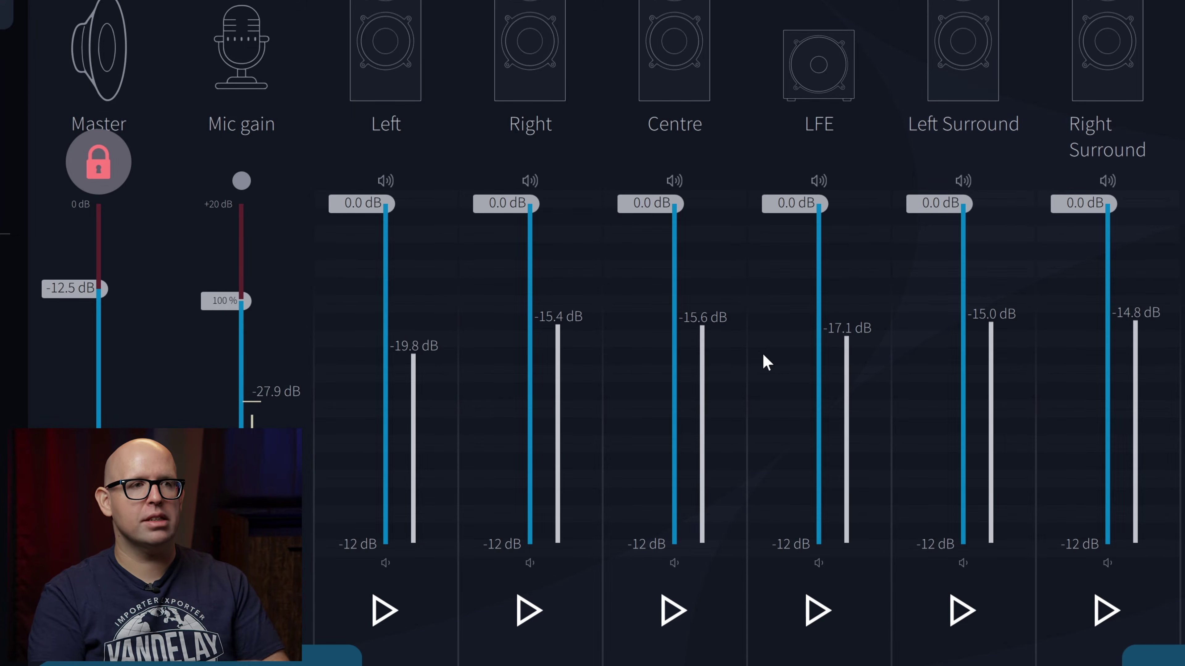
left_click_drag(817, 206, 820, 299)
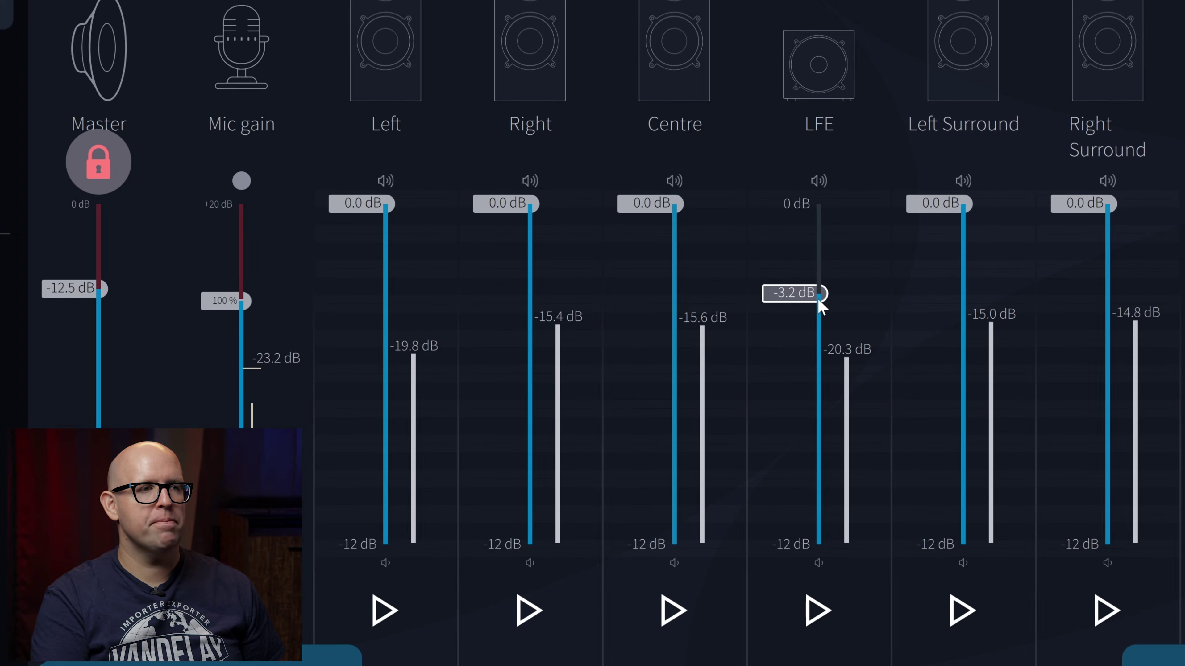
left_click(817, 611)
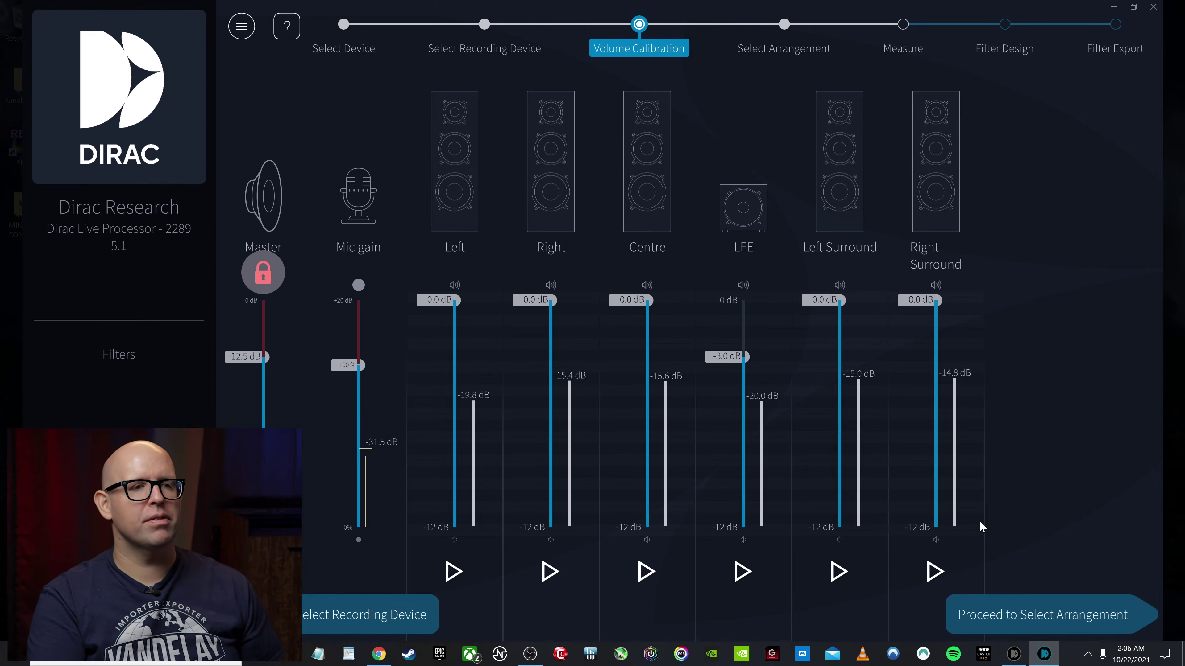
Proceed to arrangement selection, compare the Studio and Home setups, and keep Home selected.
left_click(1083, 608)
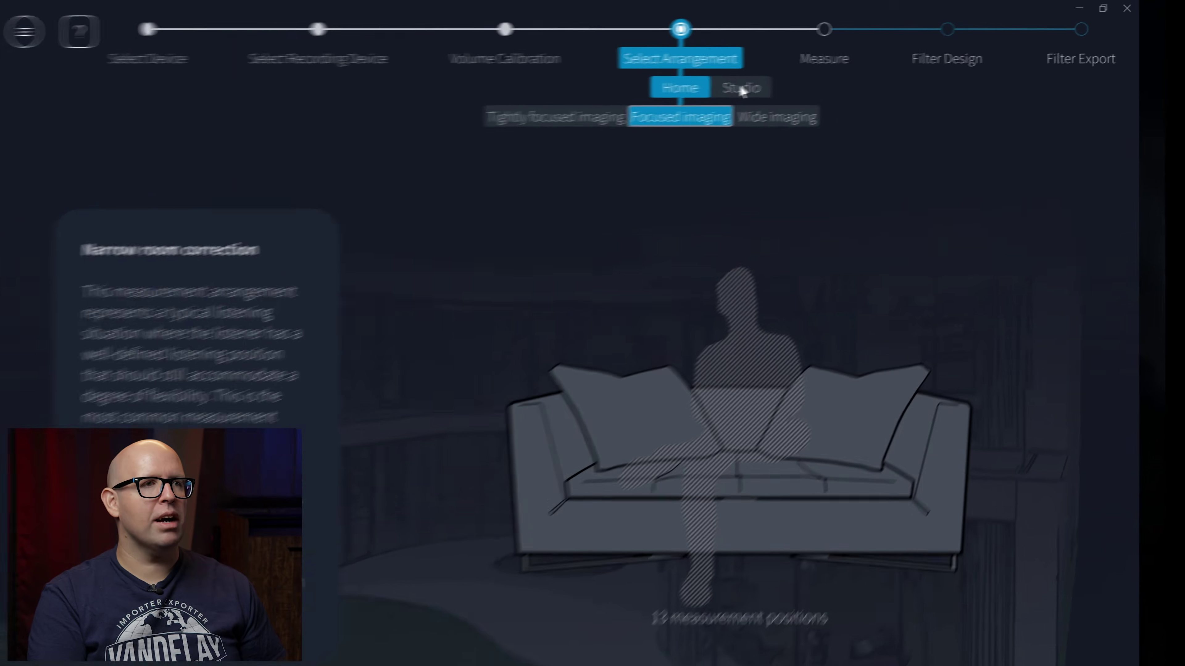
left_click(837, 73)
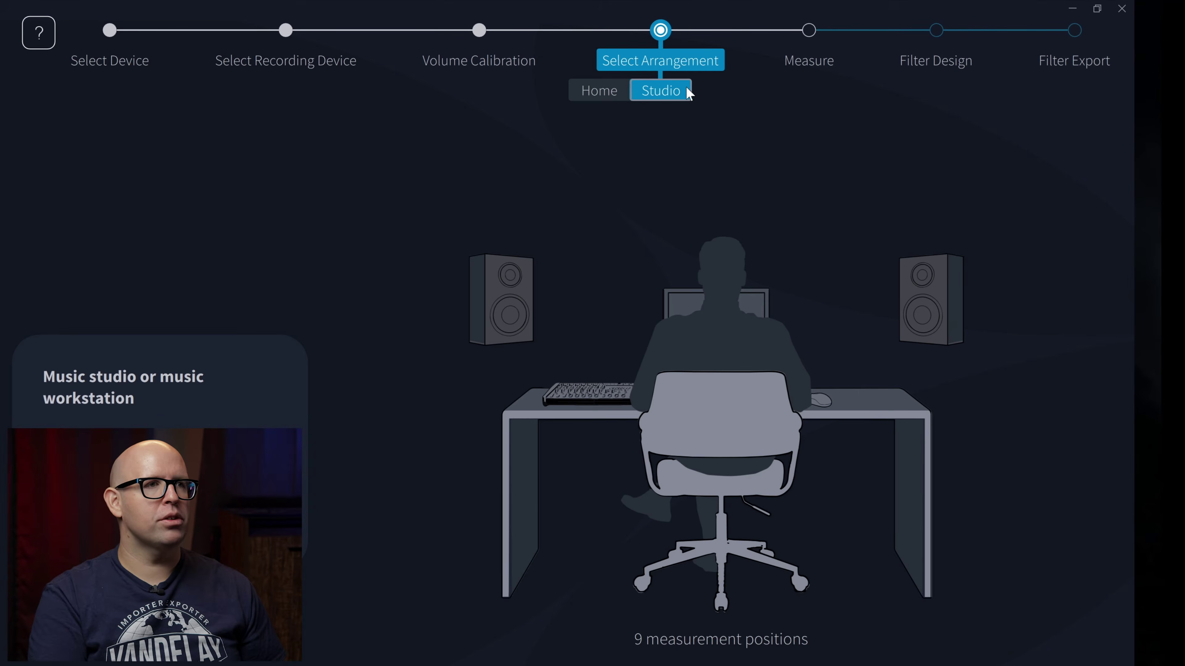
left_click(608, 92)
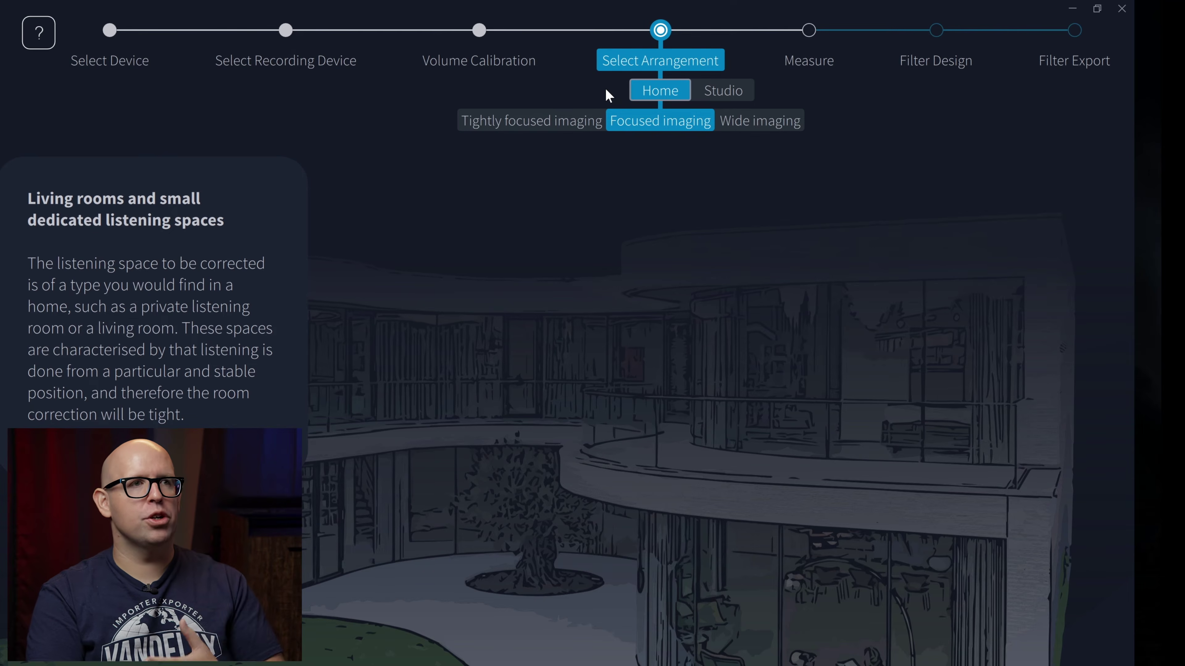
left_click(721, 91)
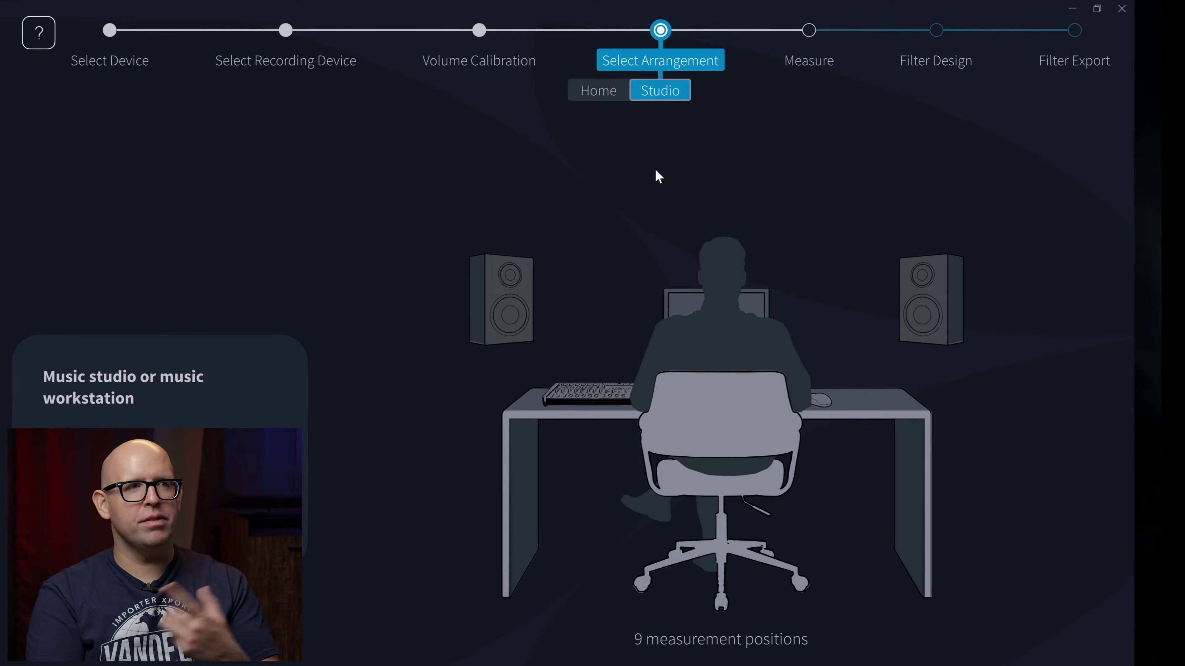
left_click(601, 93)
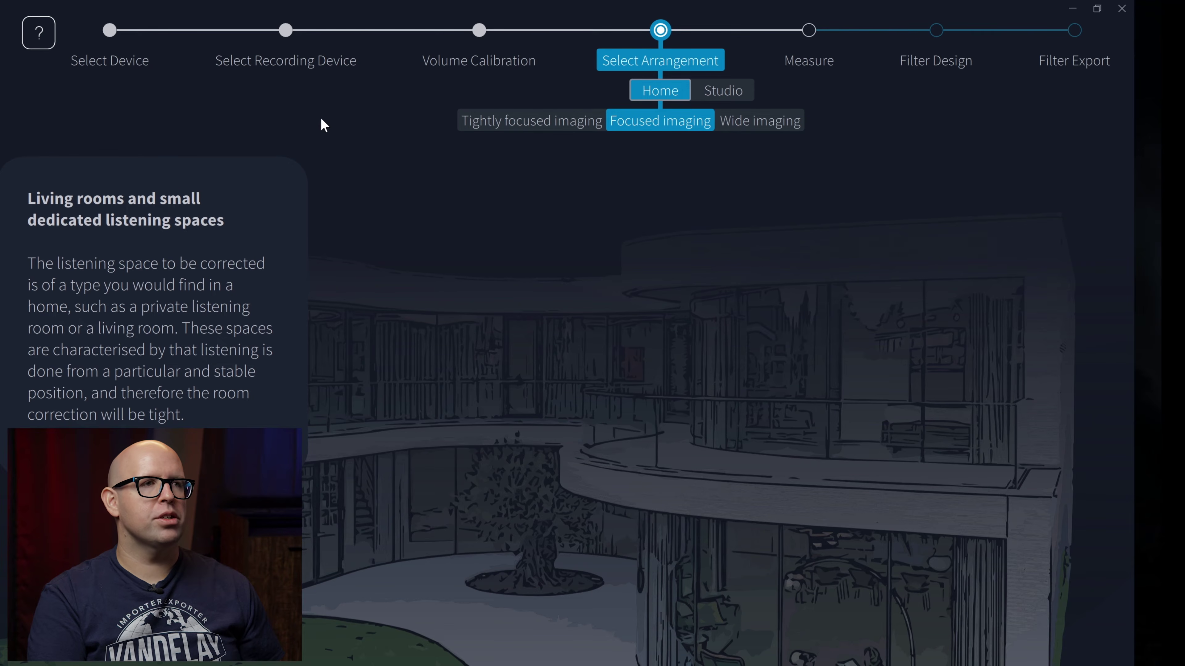
Review the Tightly focused, Focused and Wide imaging arrangements, select Focused imaging and proceed to the measurement stage.
left_click(566, 124)
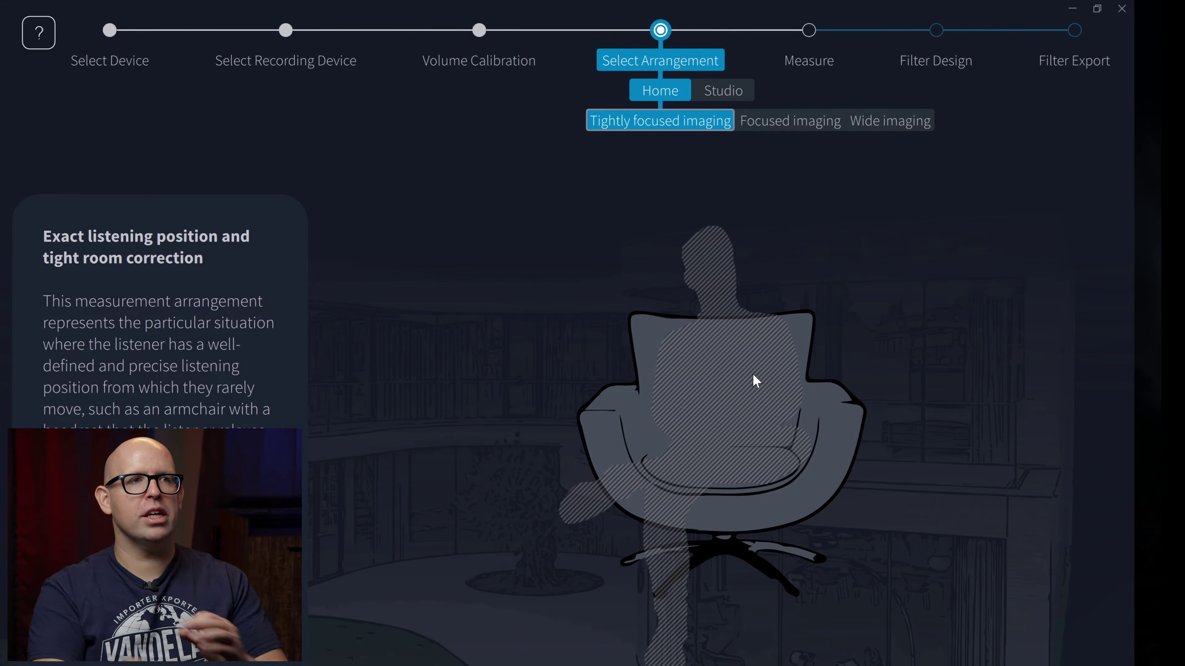
left_click(777, 122)
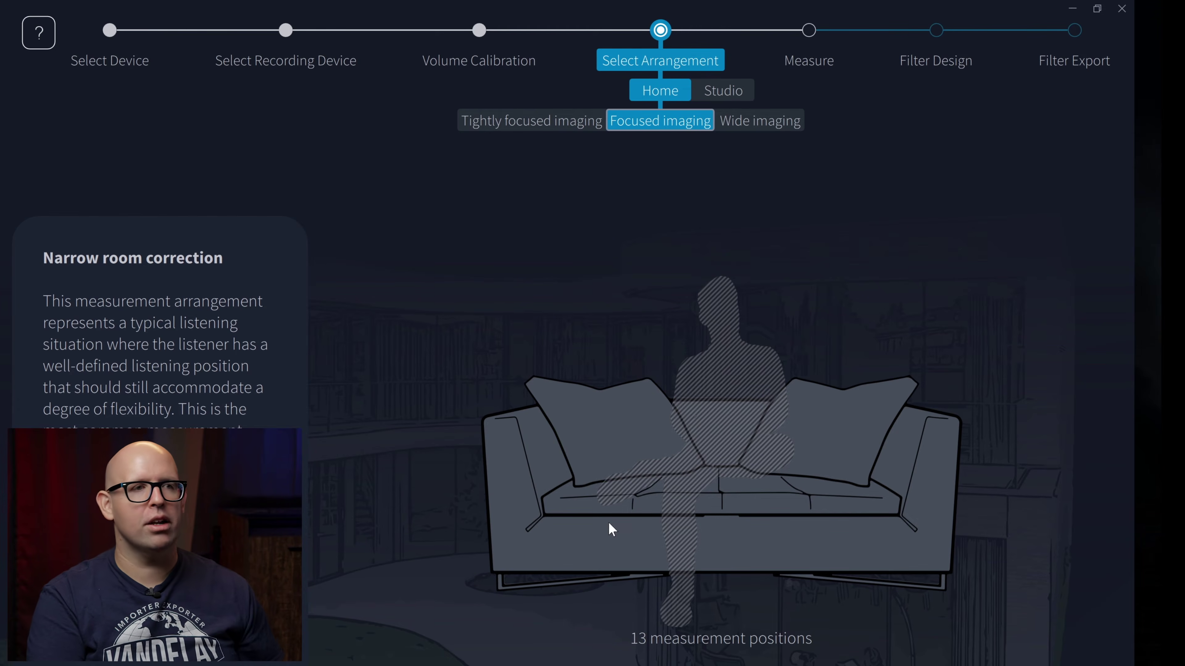
left_click(769, 130)
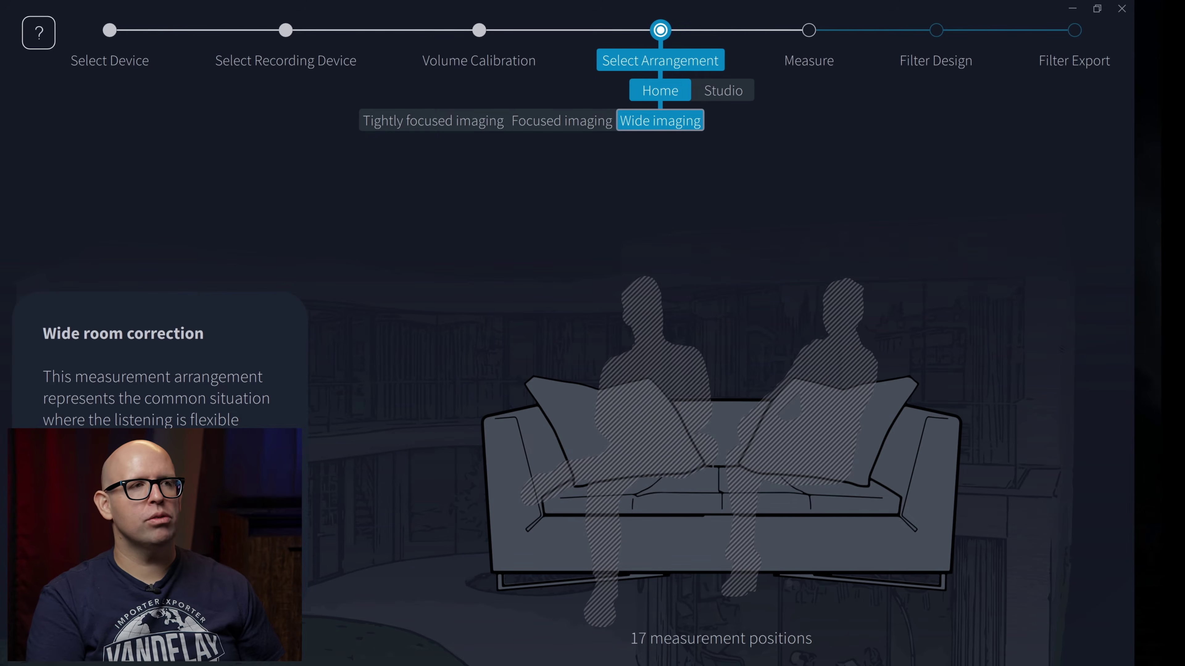
left_click(555, 124)
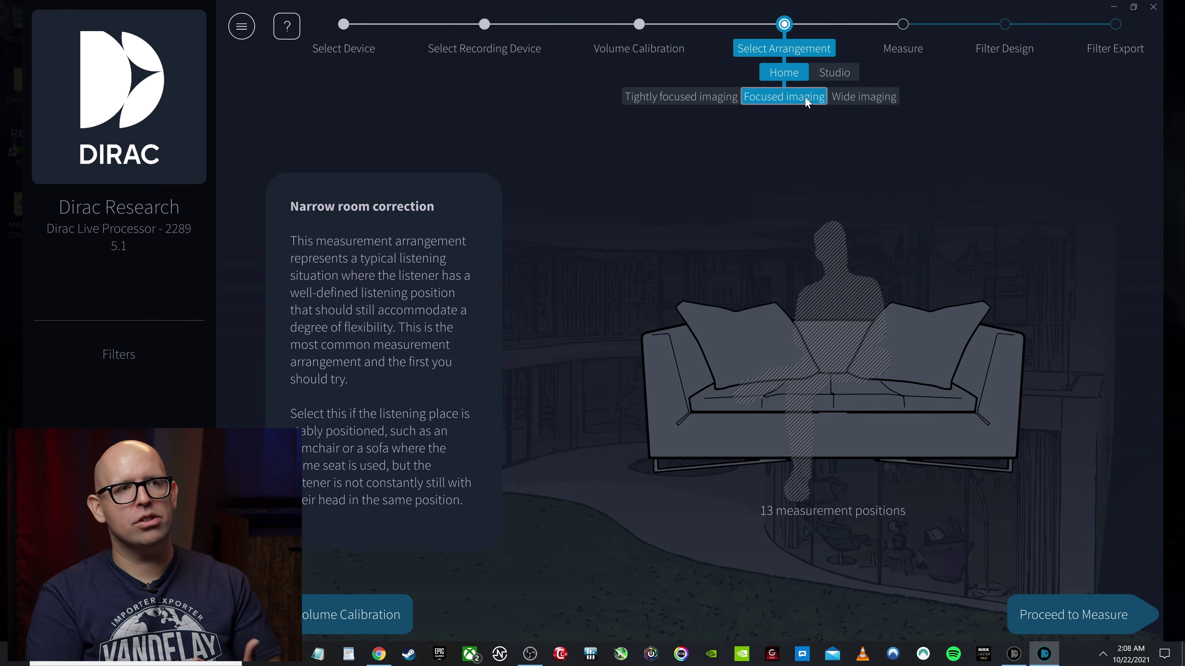
left_click(1117, 613)
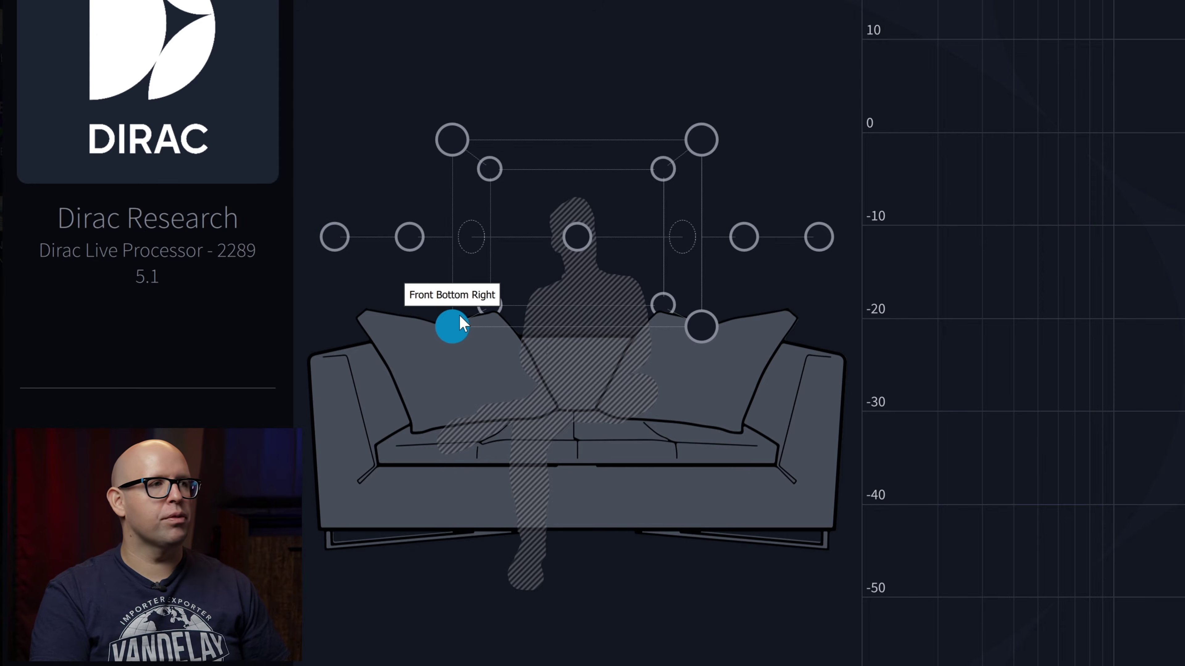
Set the measurement delay timer to Off and measure the main listening position.
left_click(706, 329)
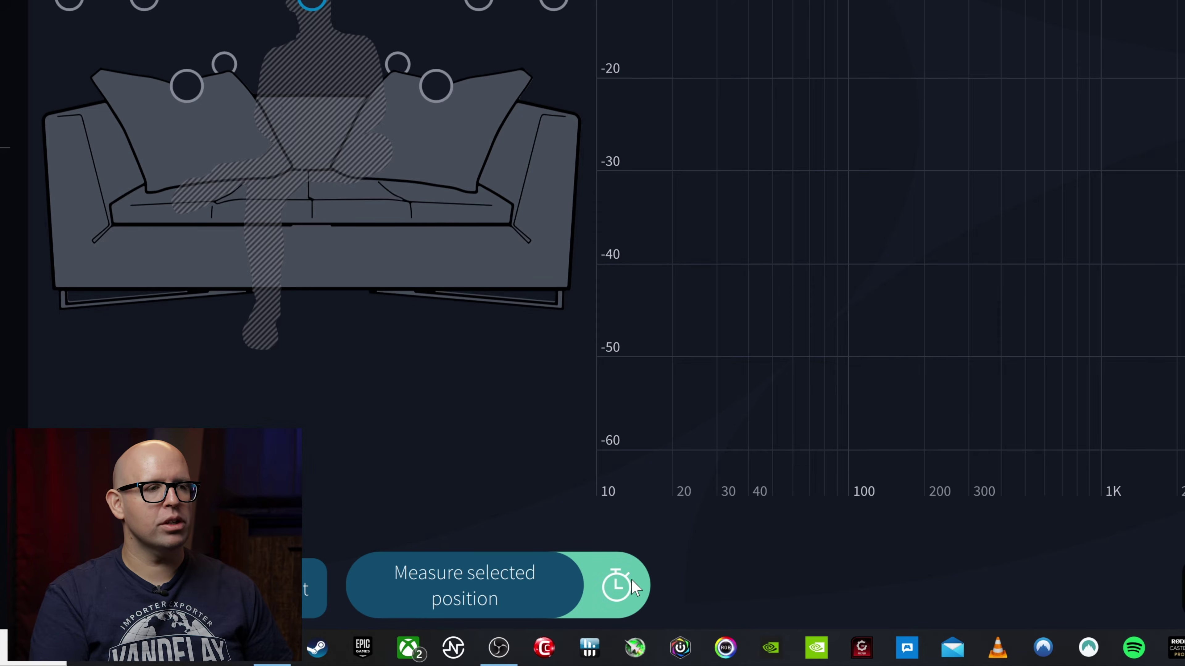
left_click(620, 585)
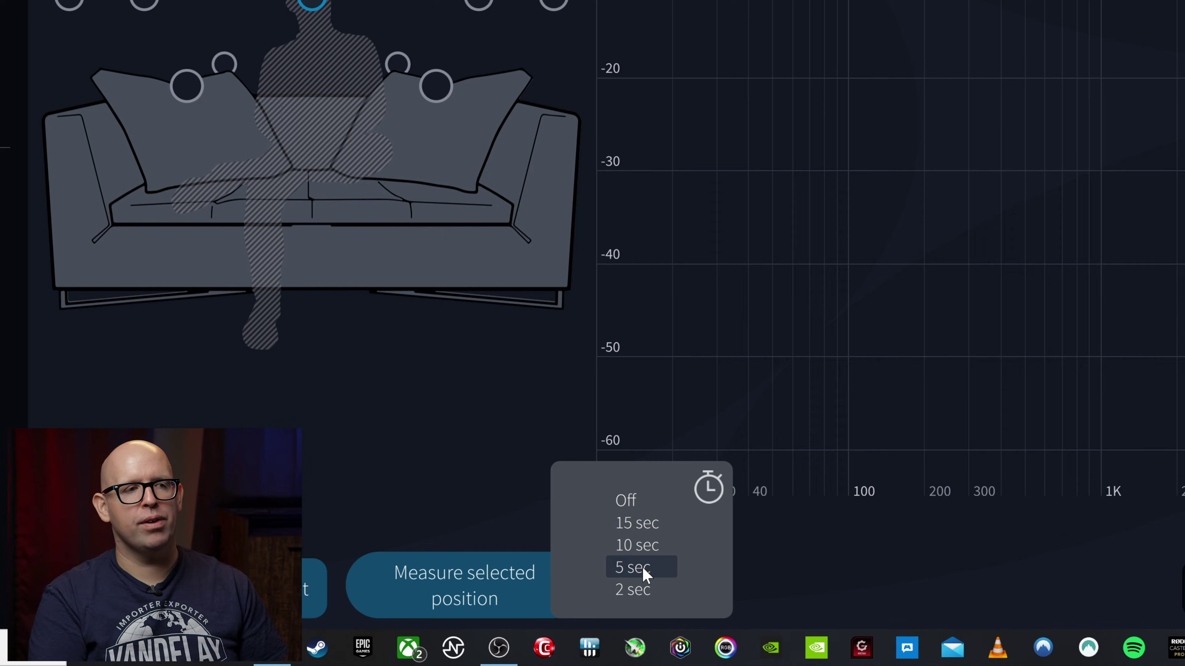
left_click(653, 544)
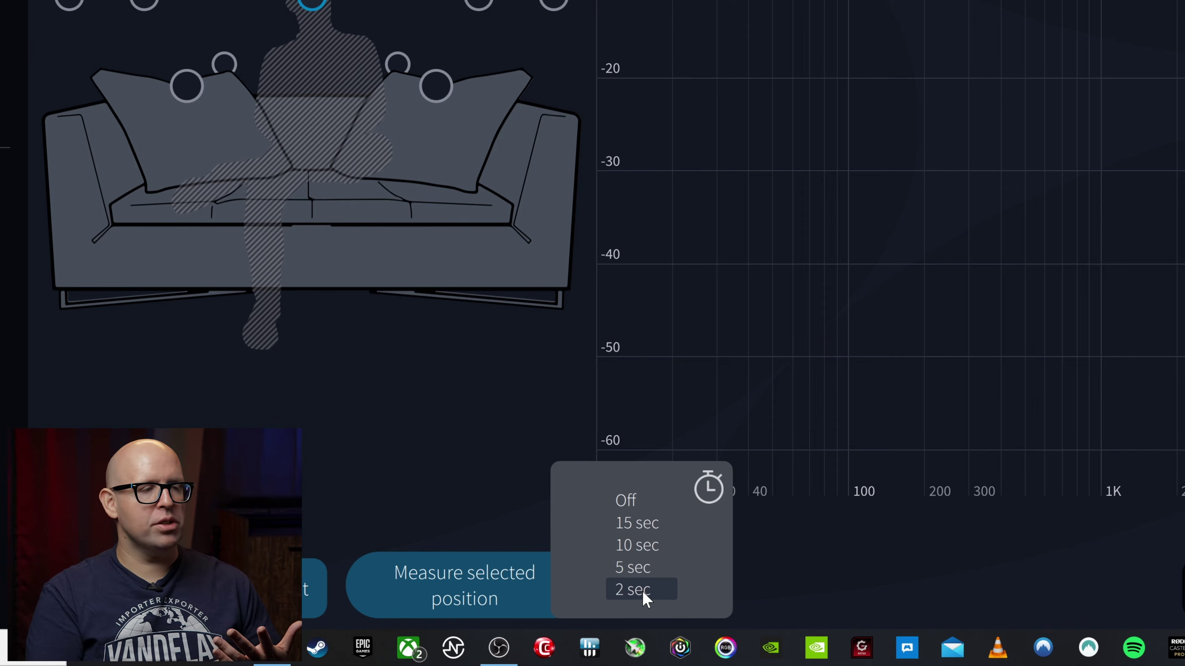
left_click(643, 500)
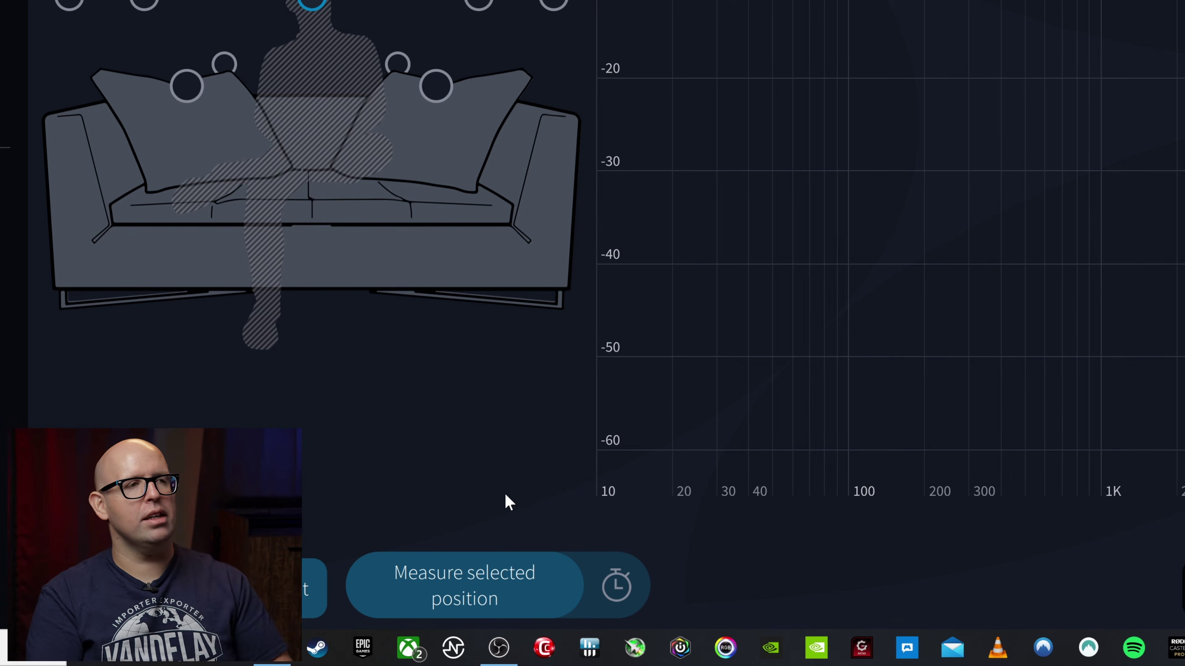
left_click(522, 574)
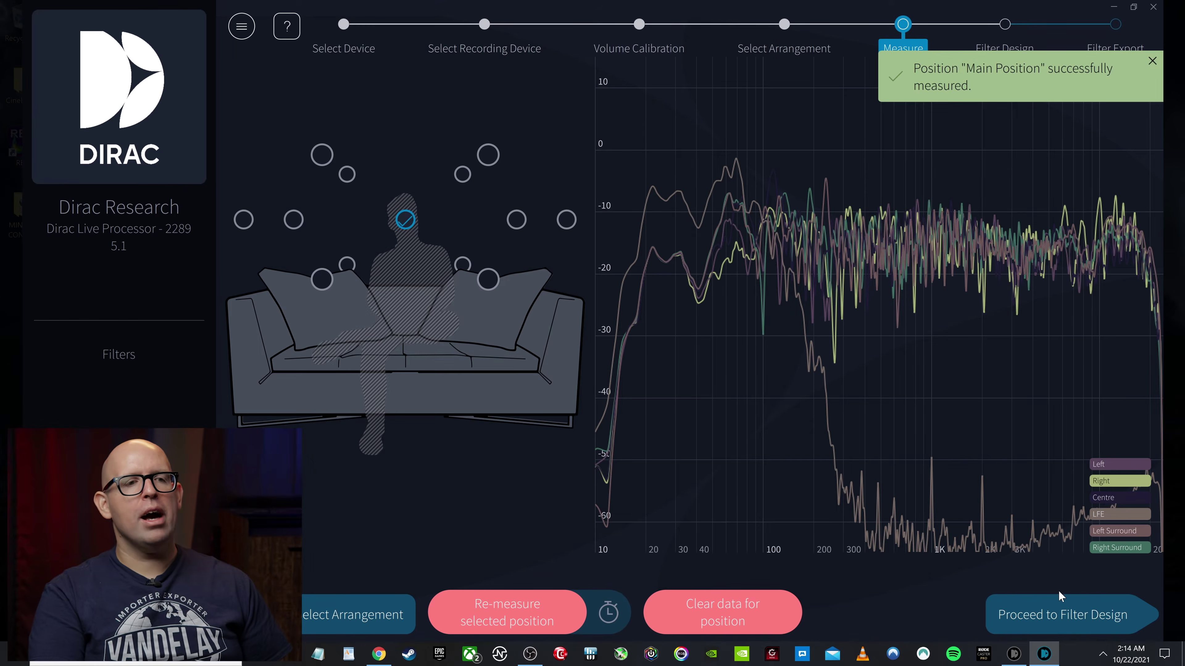
Proceed to filter design and view the responses of the Right channel, the LFE and the surround group.
left_click(1101, 611)
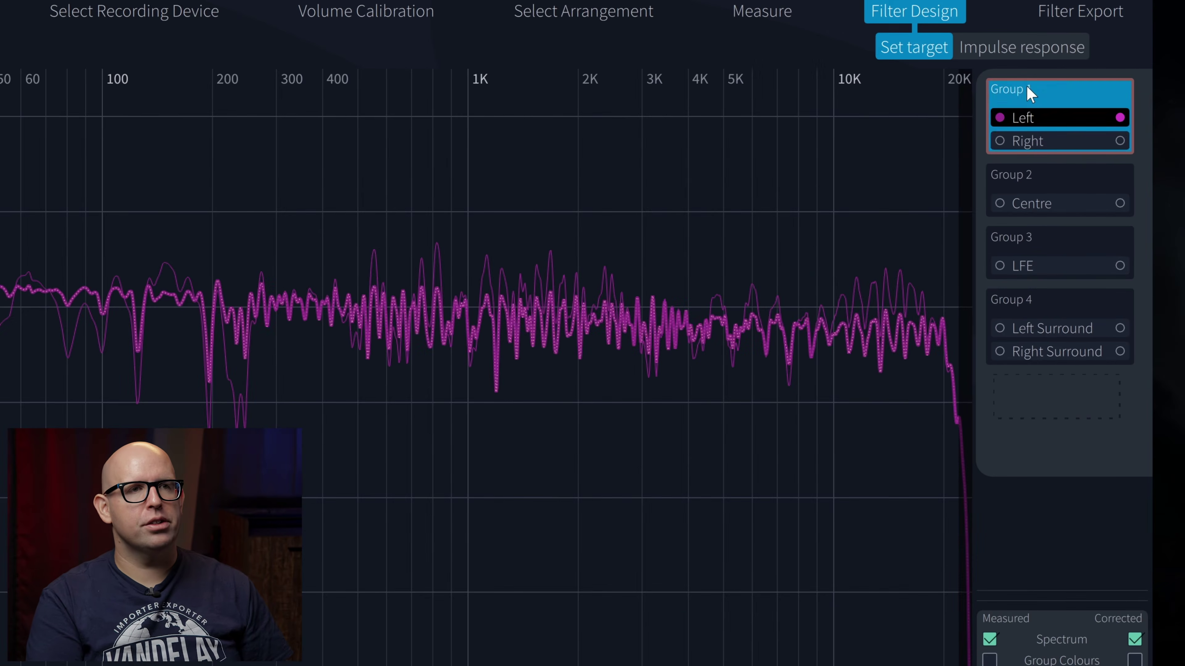
left_click(1087, 139)
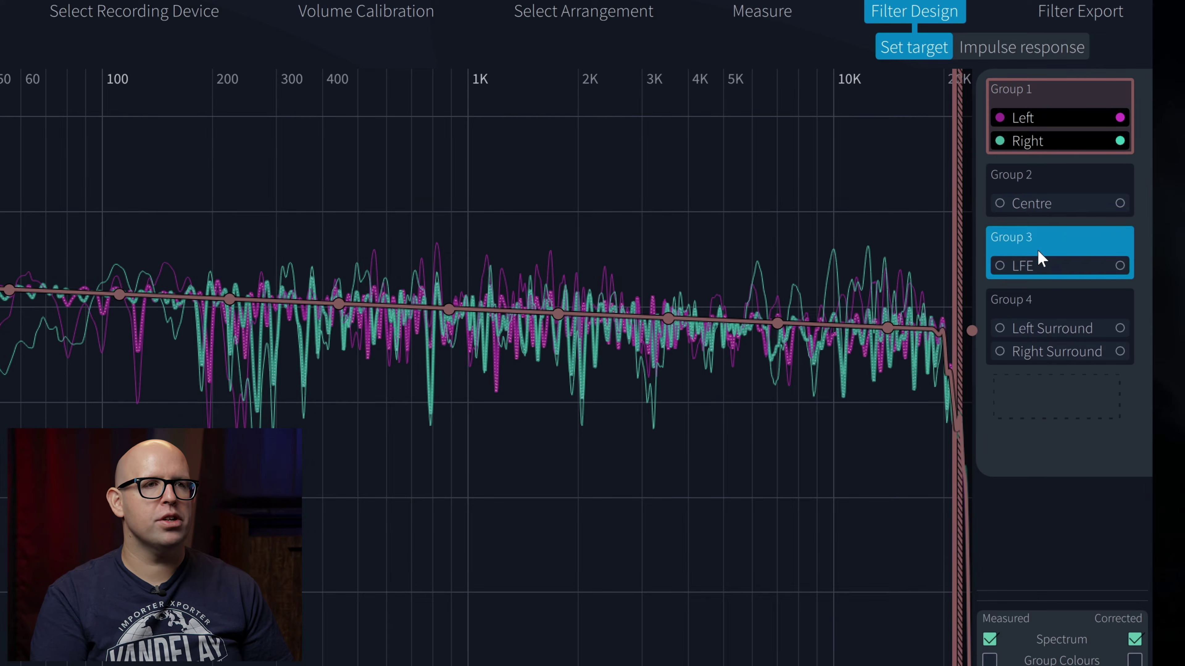
left_click(1058, 305)
left_click(1068, 266)
left_click(1067, 308)
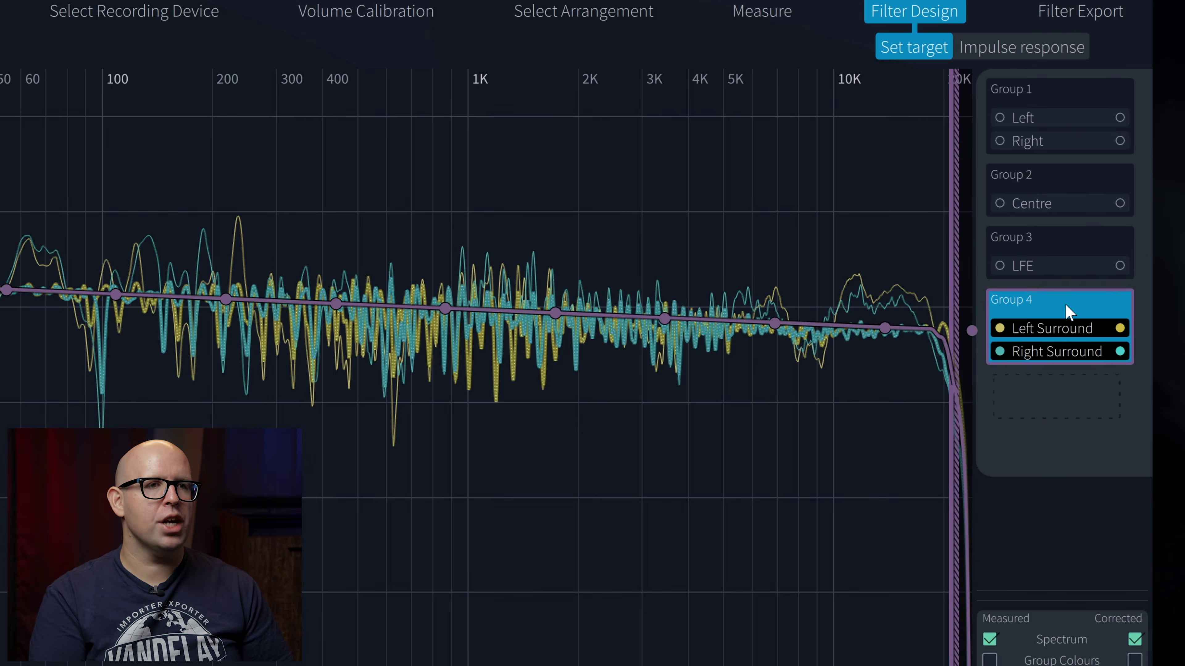
Raise the surround group's target curve to about 5.8 dB at 431 Hz and compare it with the other groups' curves.
left_click_drag(336, 304, 334, 251)
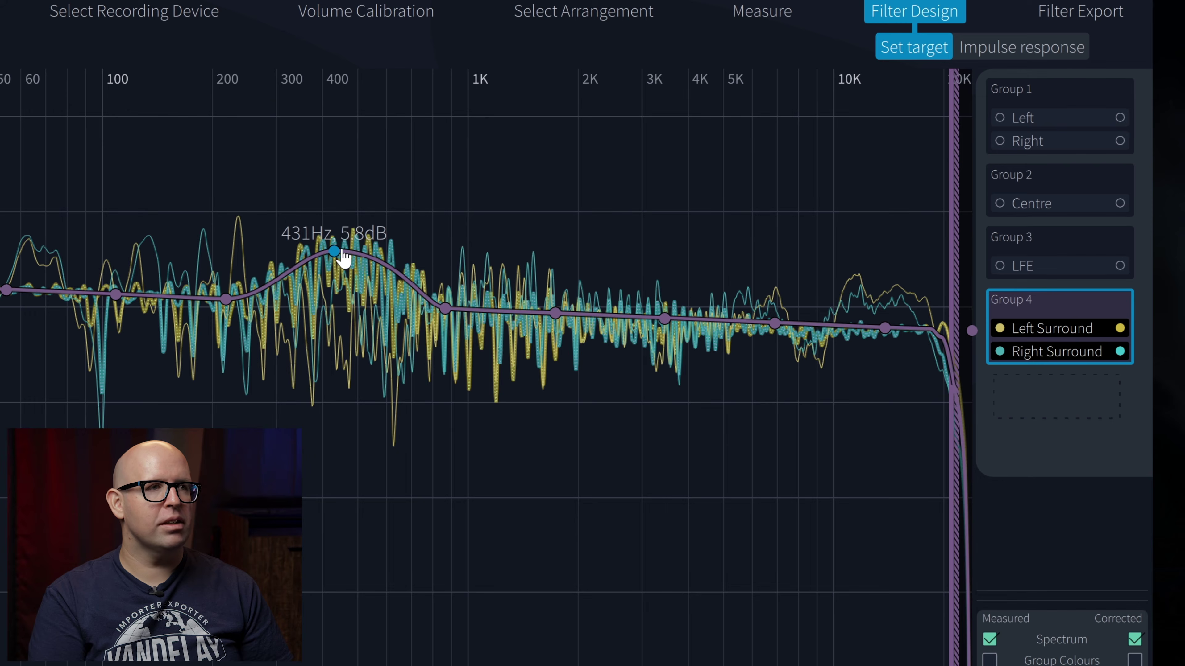
left_click(1050, 357)
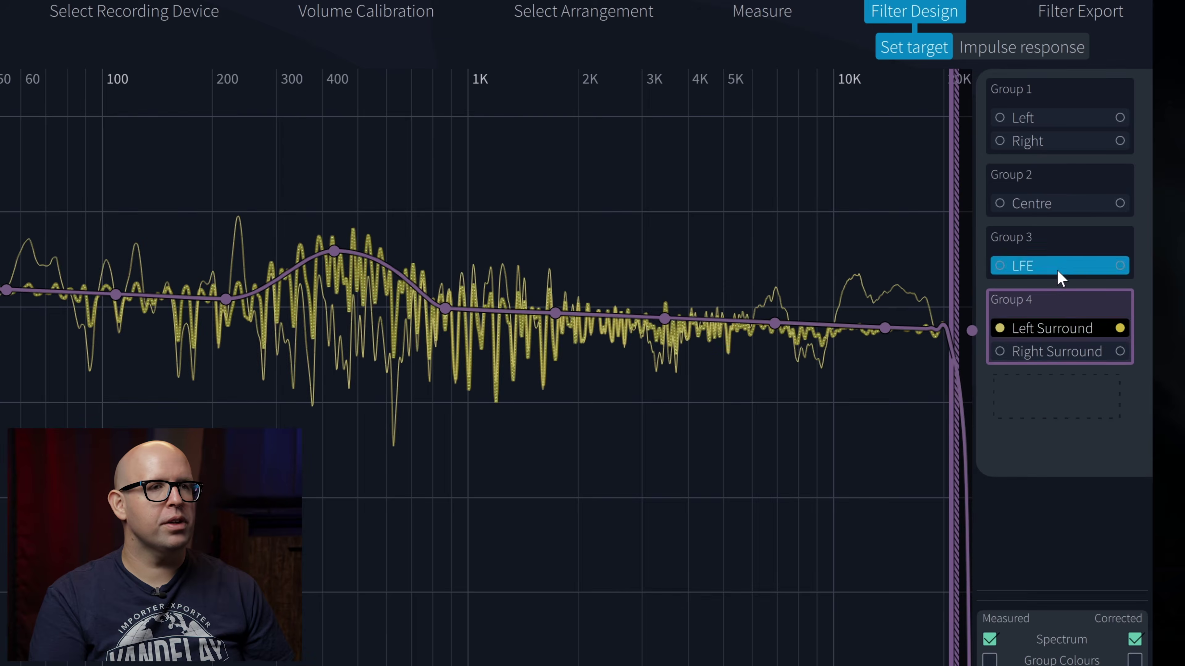
left_click(1057, 254)
left_click(1036, 174)
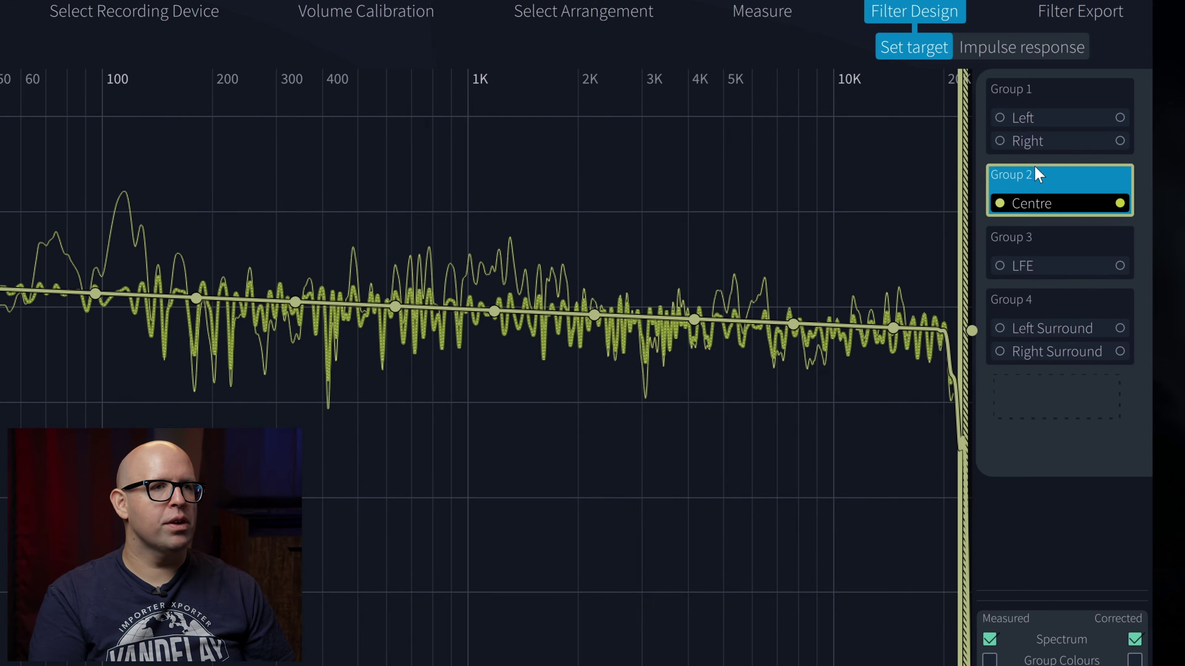
left_click(1071, 99)
left_click(1057, 304)
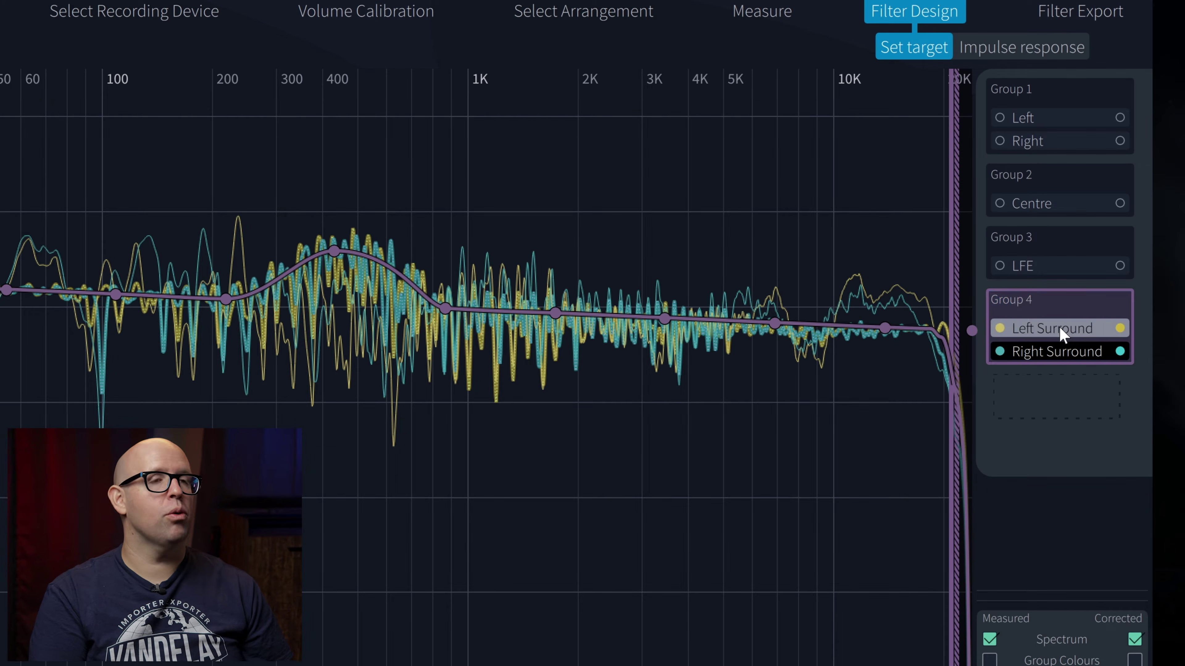
Combine the Centre and surround speakers into one group and level the raised target curve point near 431 Hz.
left_click_drag(1049, 198, 1052, 357)
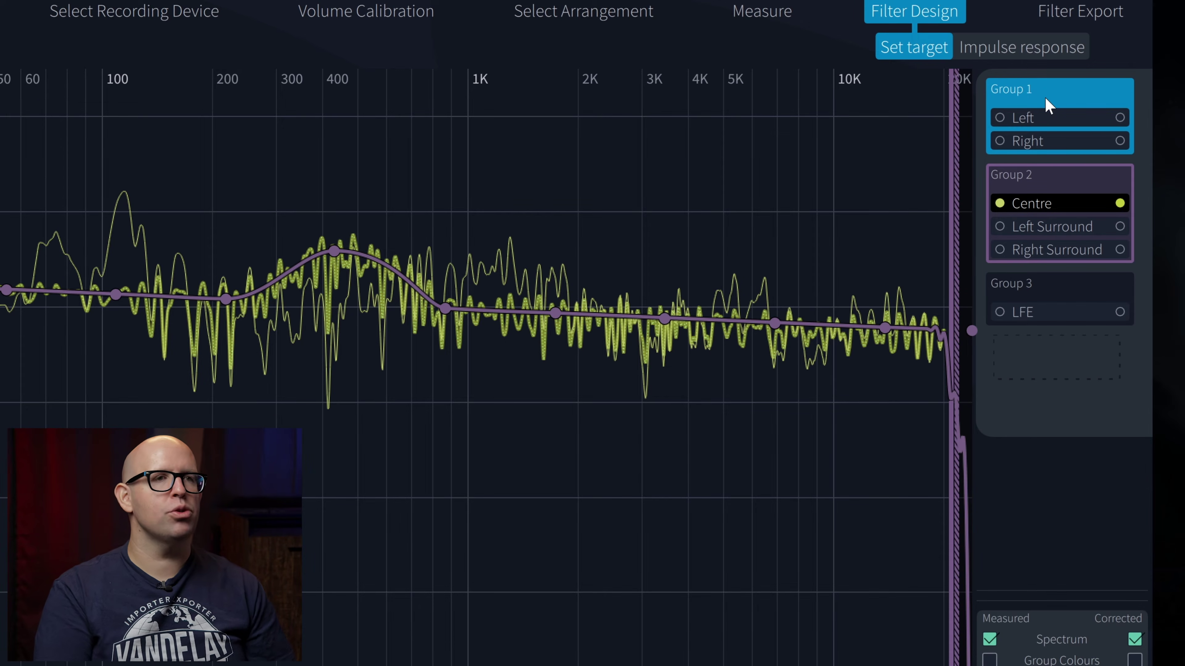
mouse_move(332, 260)
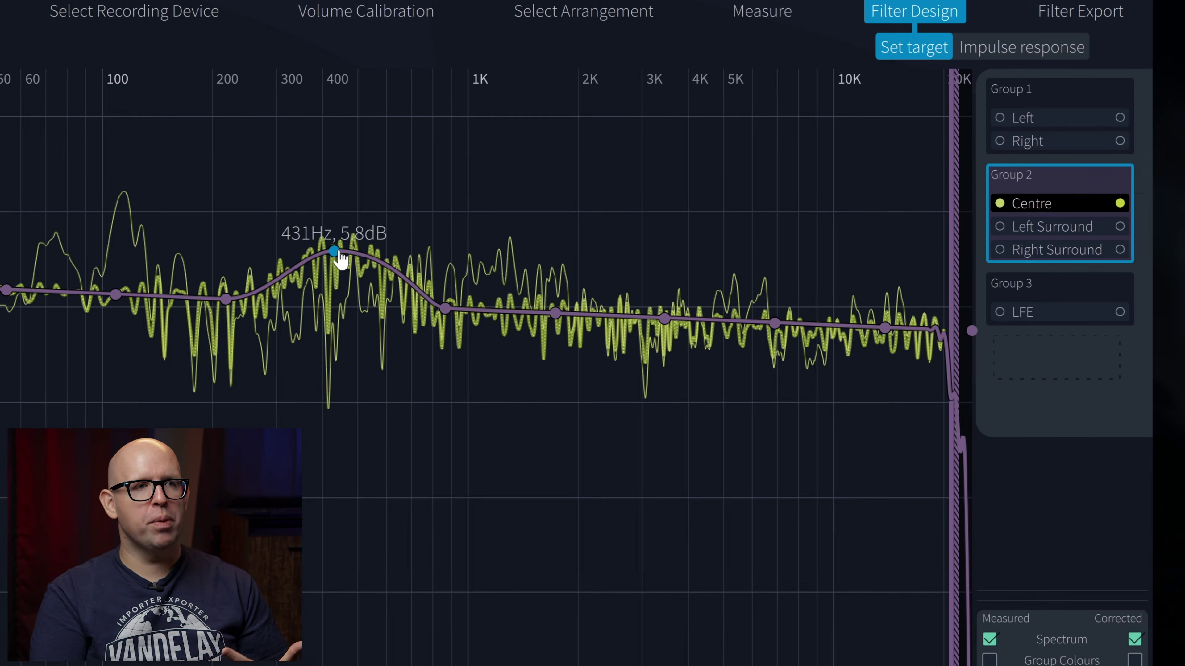
left_click_drag(345, 261, 351, 308)
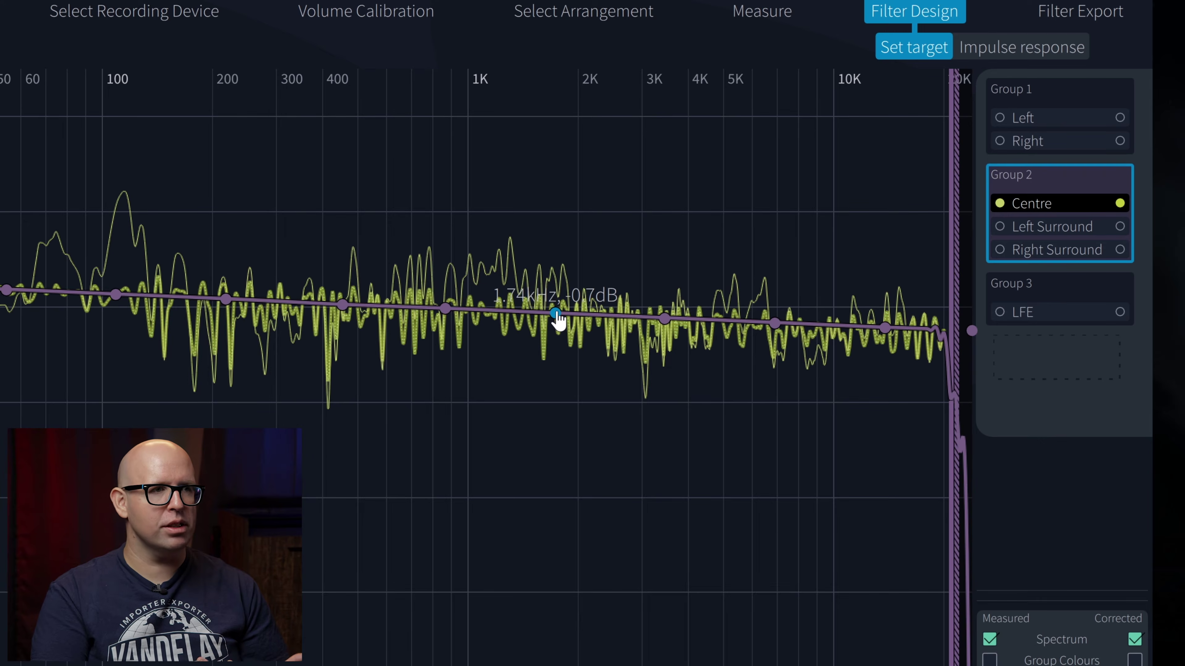
Try lowering the shared target curve near 1.74 kHz, return the Centre speaker to its own group and display the surround group.
left_click_drag(554, 312, 558, 383)
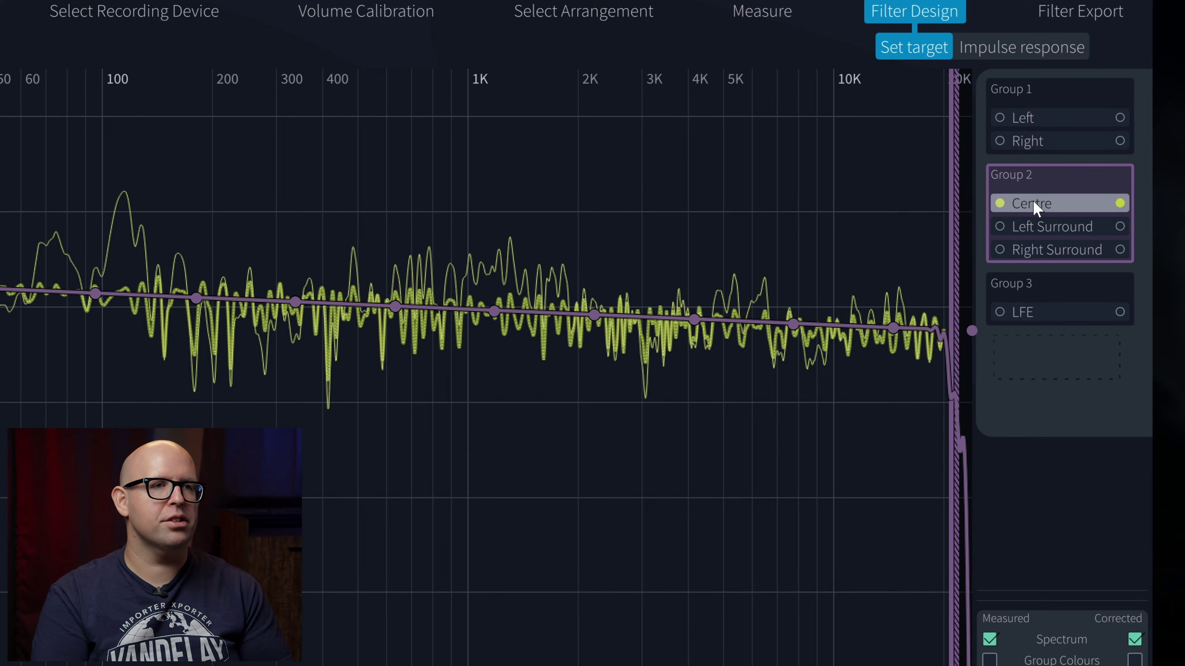
left_click_drag(1033, 208, 1026, 159)
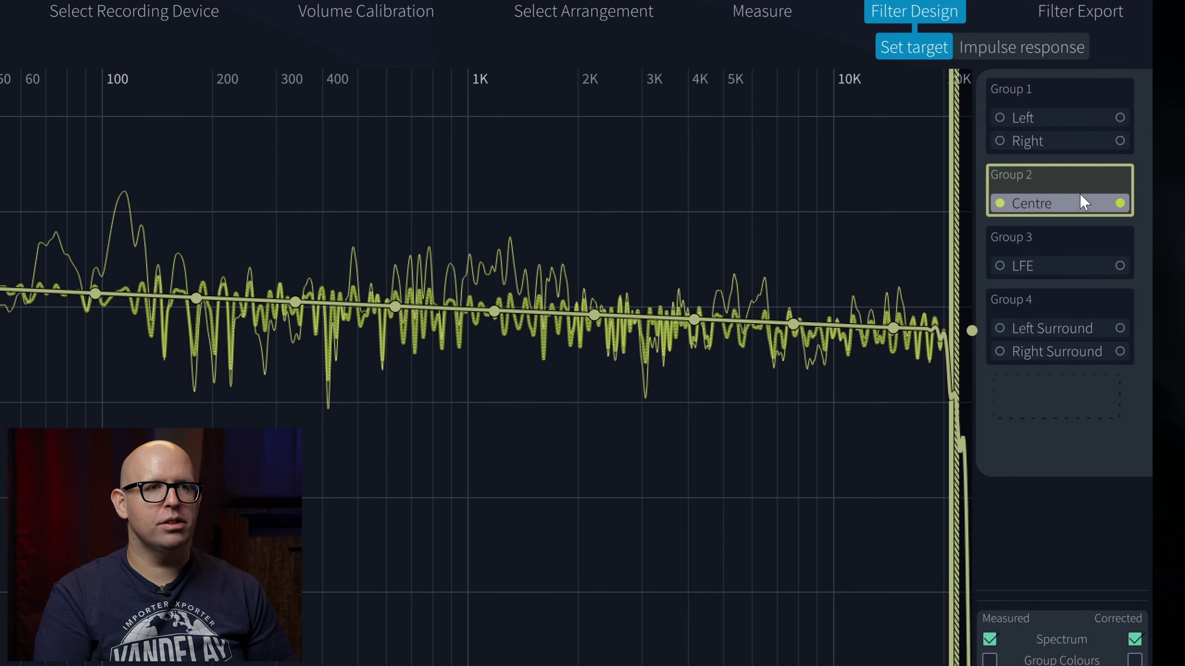
left_click(1071, 310)
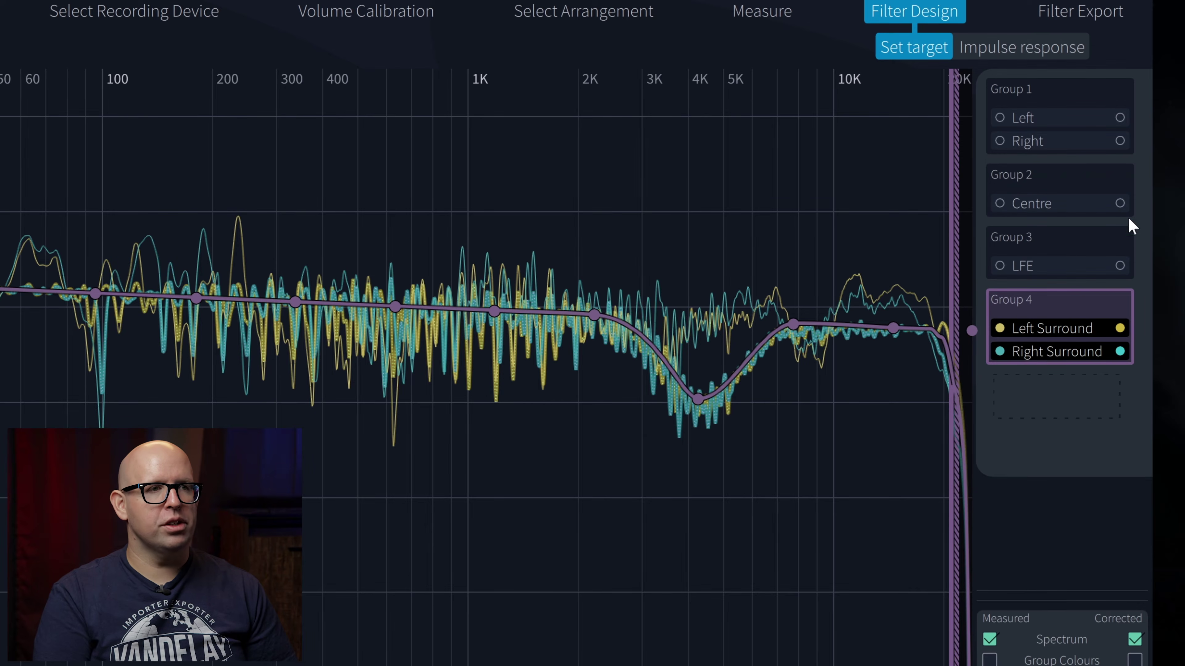
Display the LFE group and raise its target curve to about 5 dB near 100 Hz.
left_click(1129, 250)
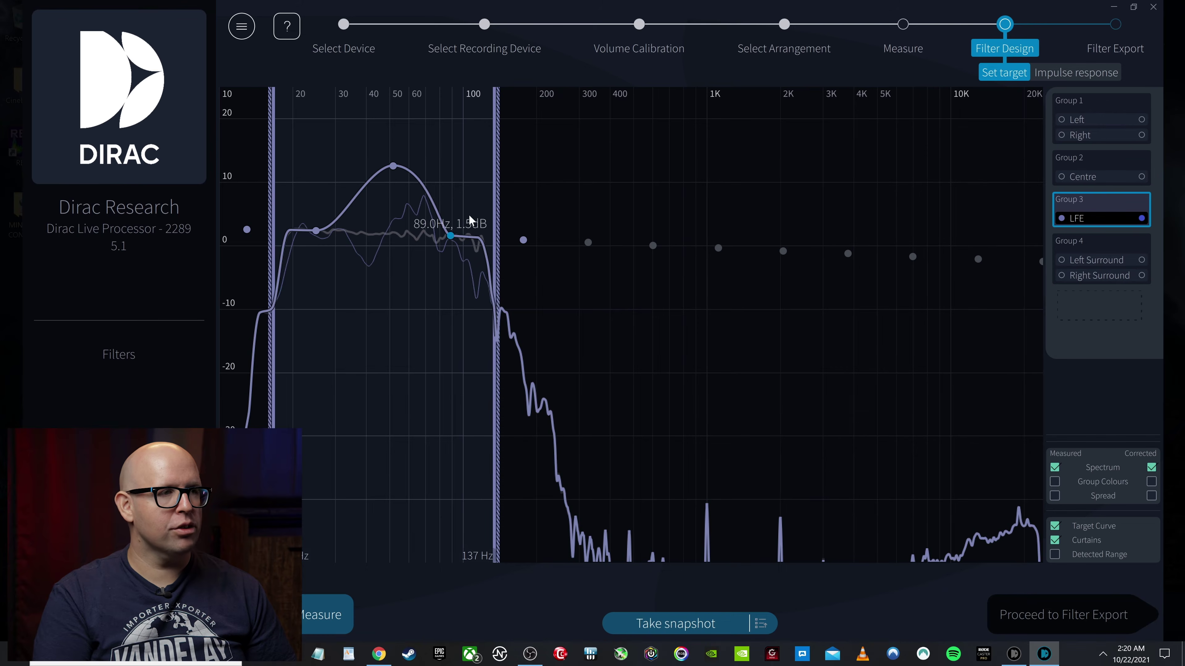
left_click_drag(454, 238, 471, 215)
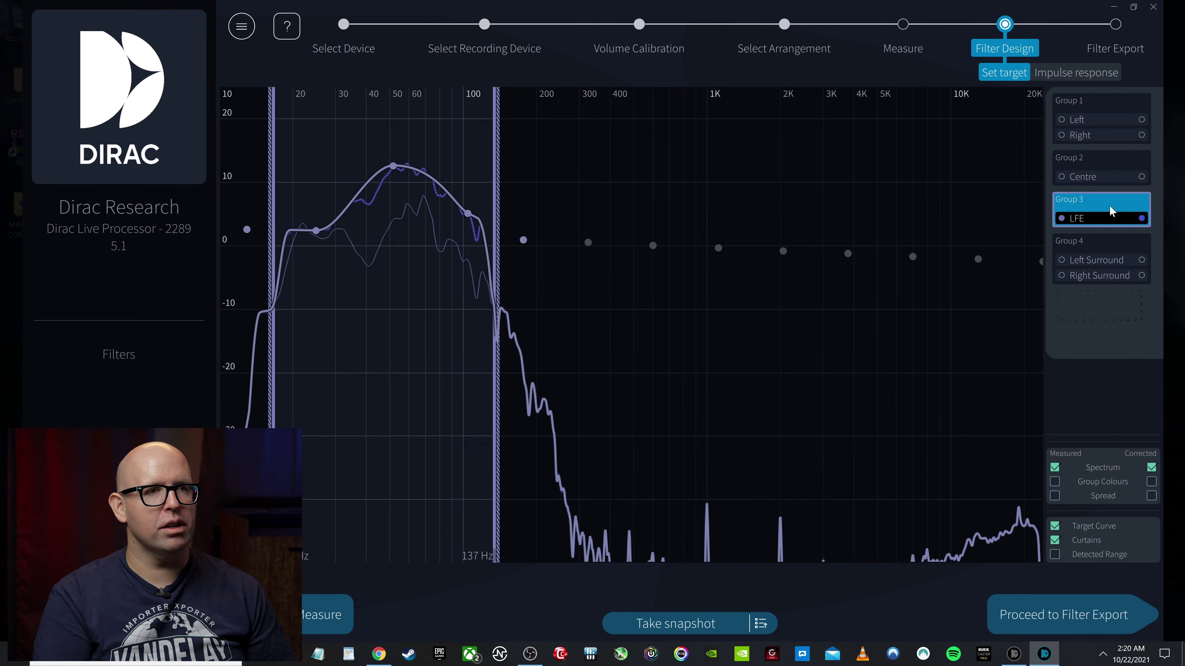
Reset the target curves of all groups to the default and check the curves of the Centre, LFE and surround groups.
left_click(1101, 104)
left_click(241, 26)
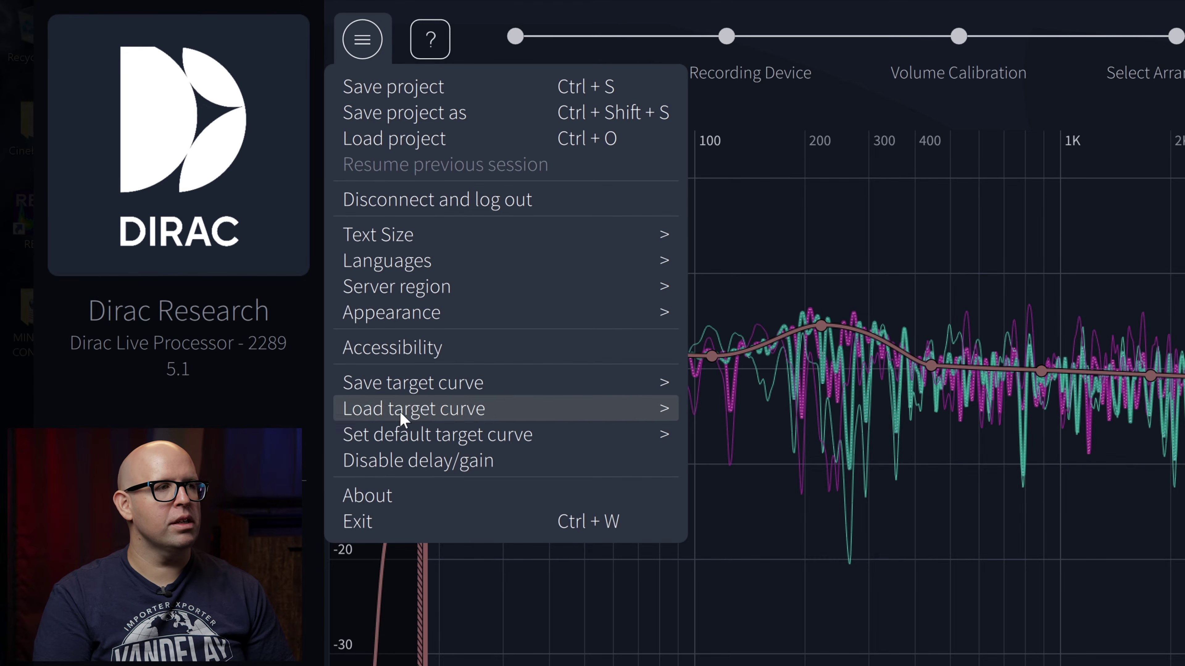
mouse_move(653, 434)
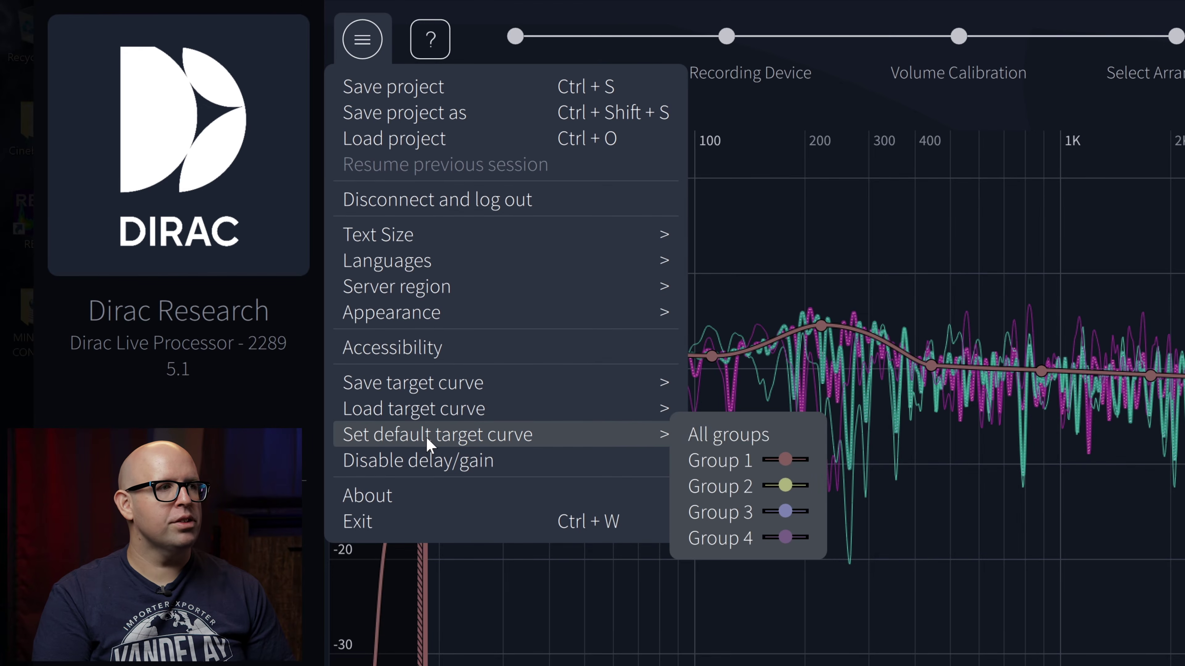
left_click(754, 436)
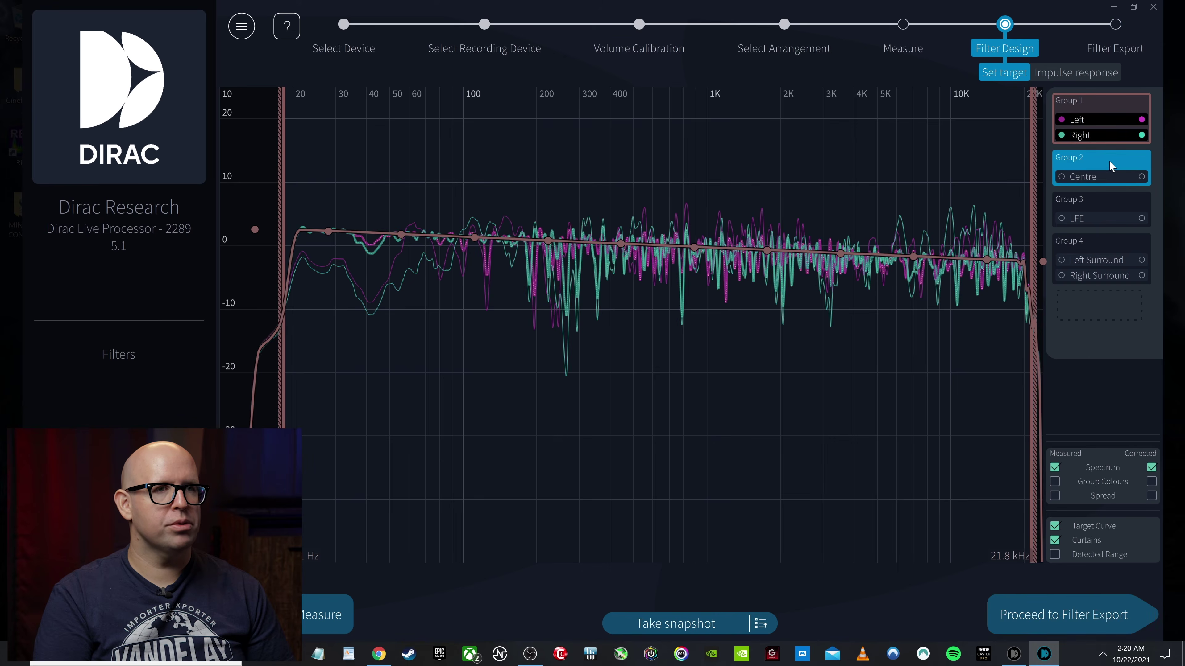
left_click(1109, 169)
left_click(1098, 205)
left_click(1100, 245)
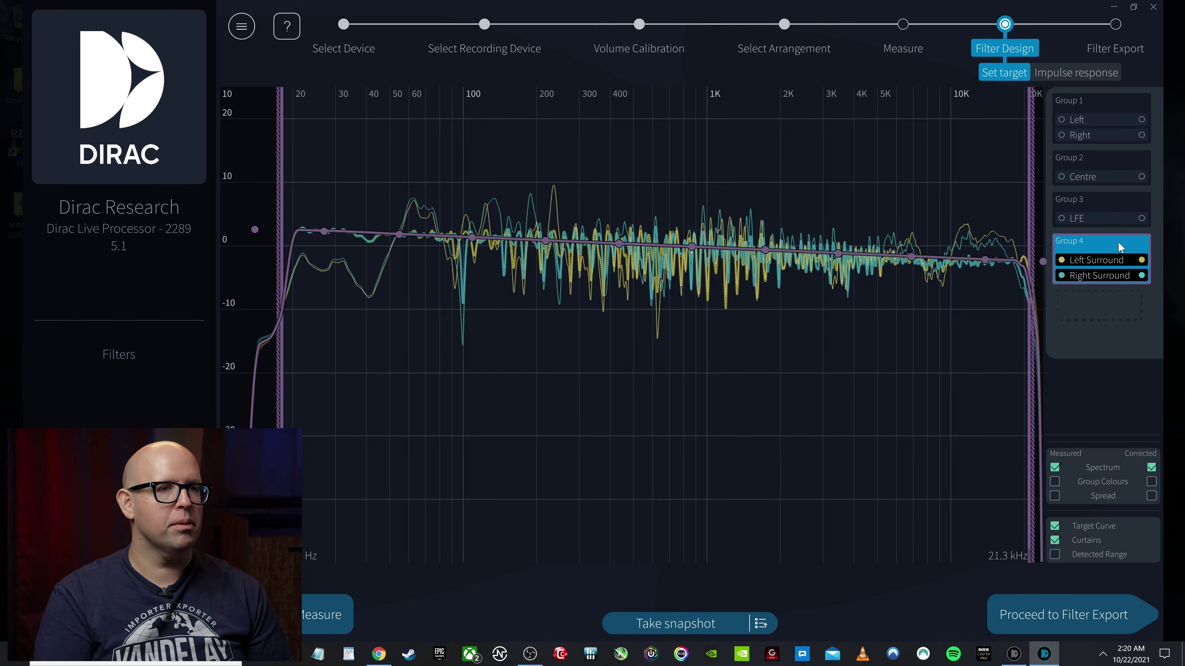
Try limiting the Left and Right group's correction range to 500 Hz, and restore its full upper frequency limit.
left_click(1077, 107)
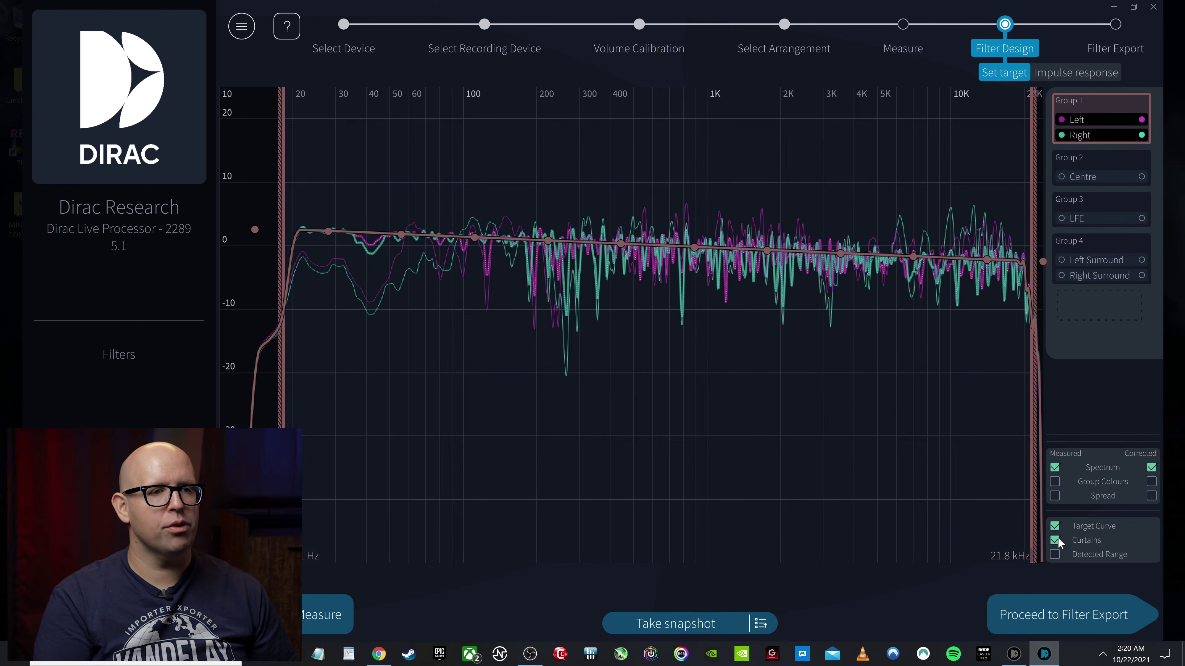
left_click_drag(1034, 247, 644, 236)
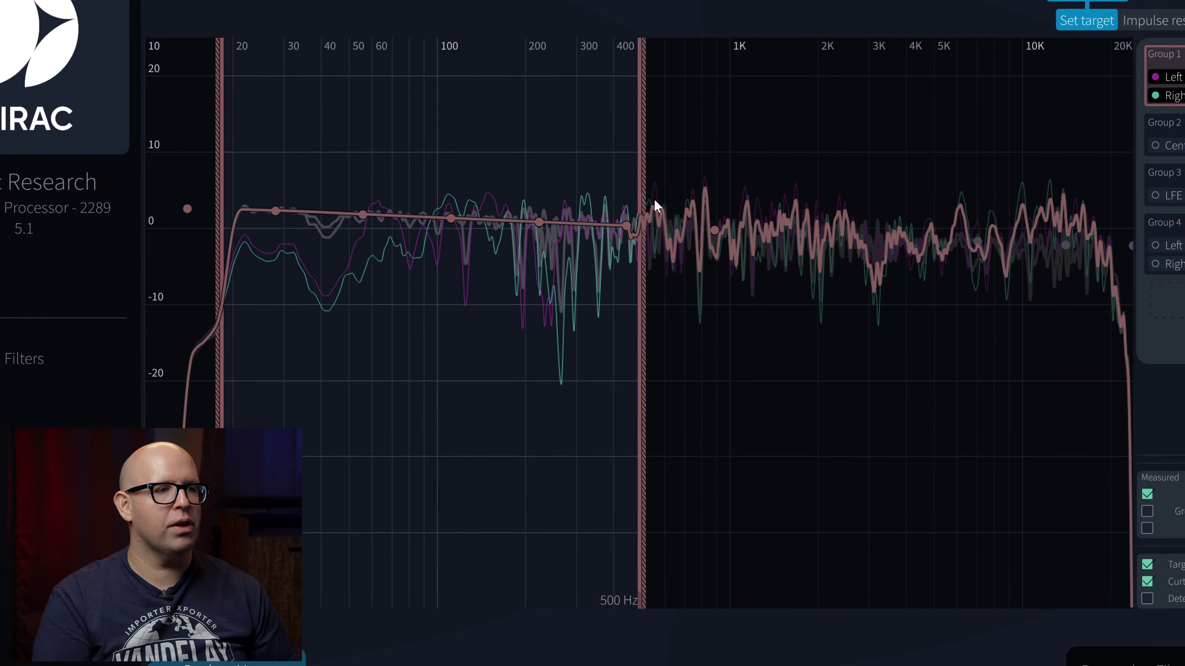
double_click(642, 163)
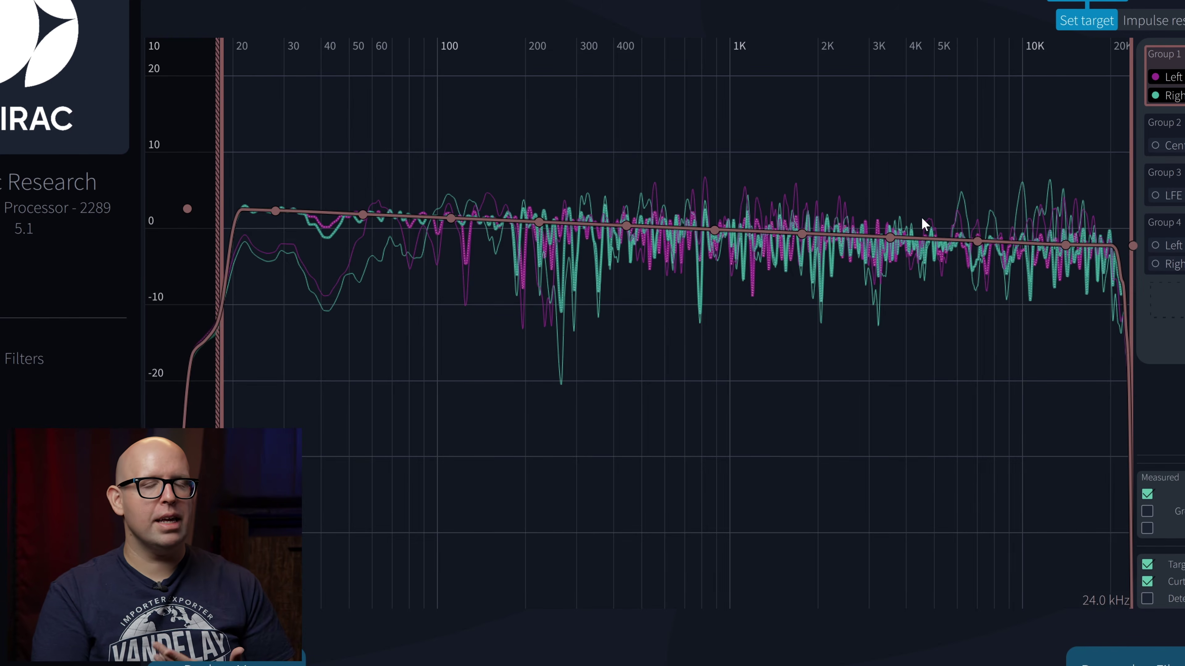
Raise the Left and Right group's target curve to about 8 dB near 28 Hz, 6 dB near 56 Hz and 5.5 dB near 105 Hz.
left_click_drag(450, 218, 444, 189)
left_click_drag(362, 215, 364, 185)
left_click_drag(275, 210, 279, 167)
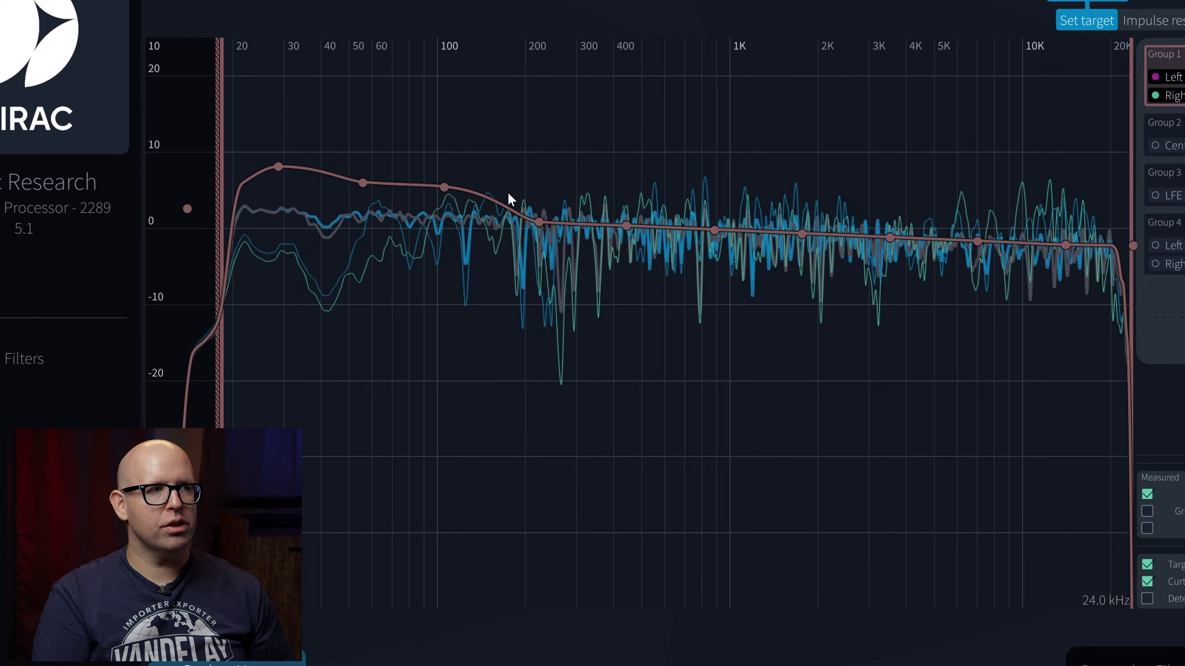
left_click(242, 26)
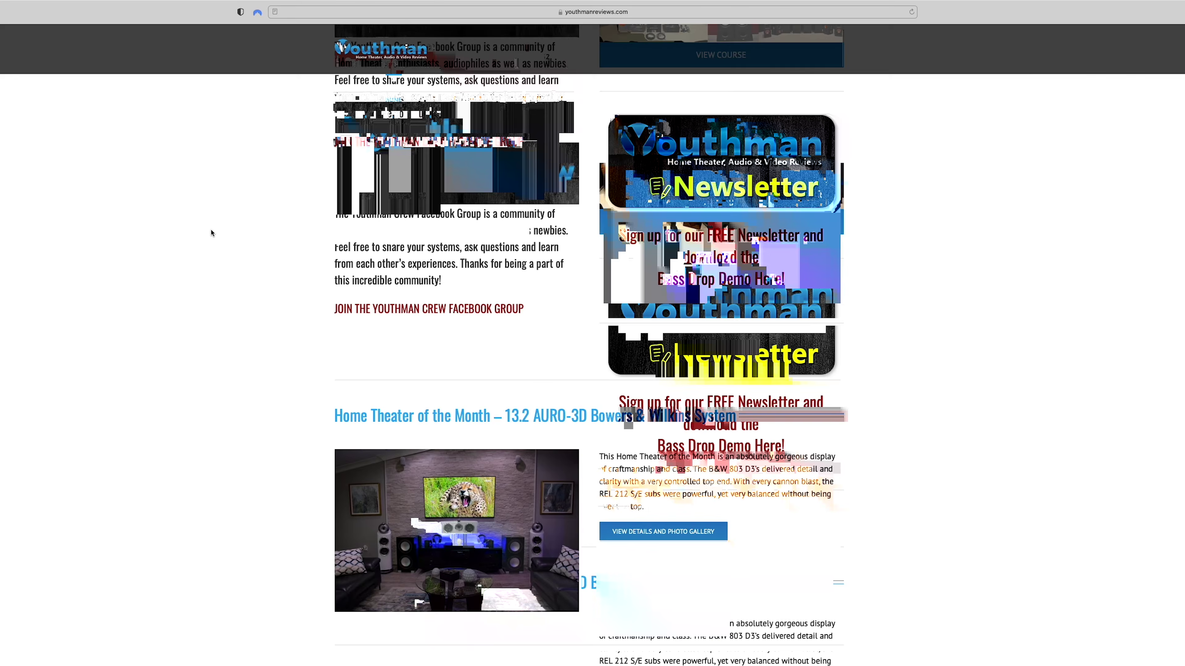
Open the Harman Target Curves for Dirac Live article on youthmanreviews.com and download the Harman target curves.
scroll(211, 233, "down", 10)
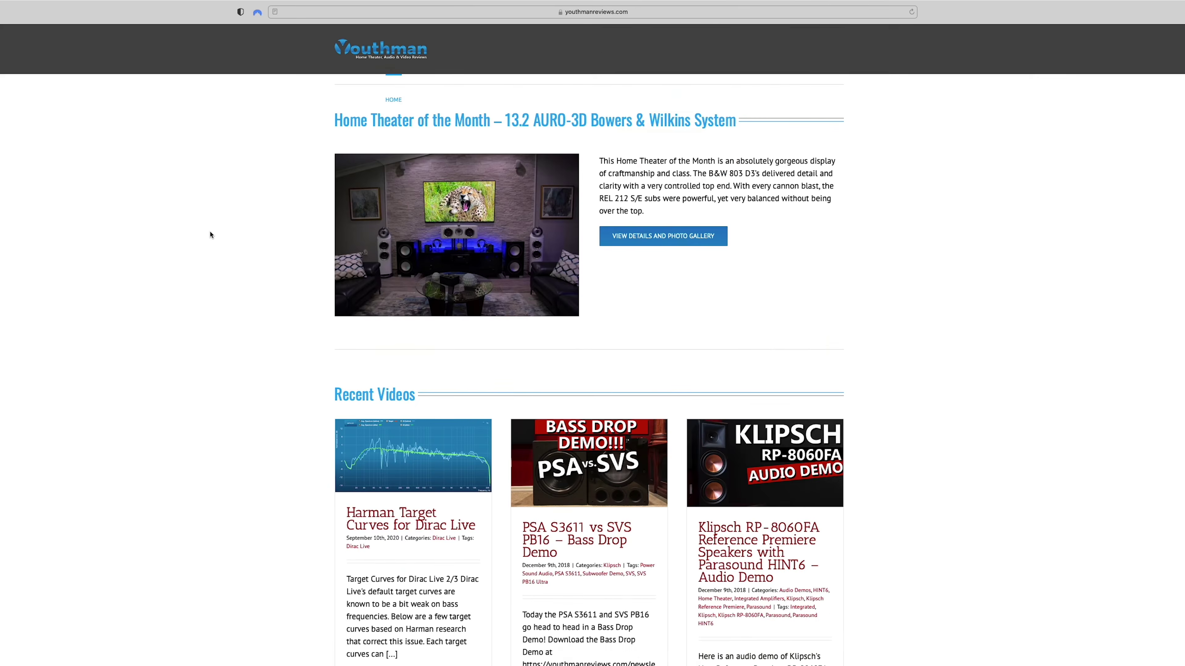
scroll(211, 233, "down", 5)
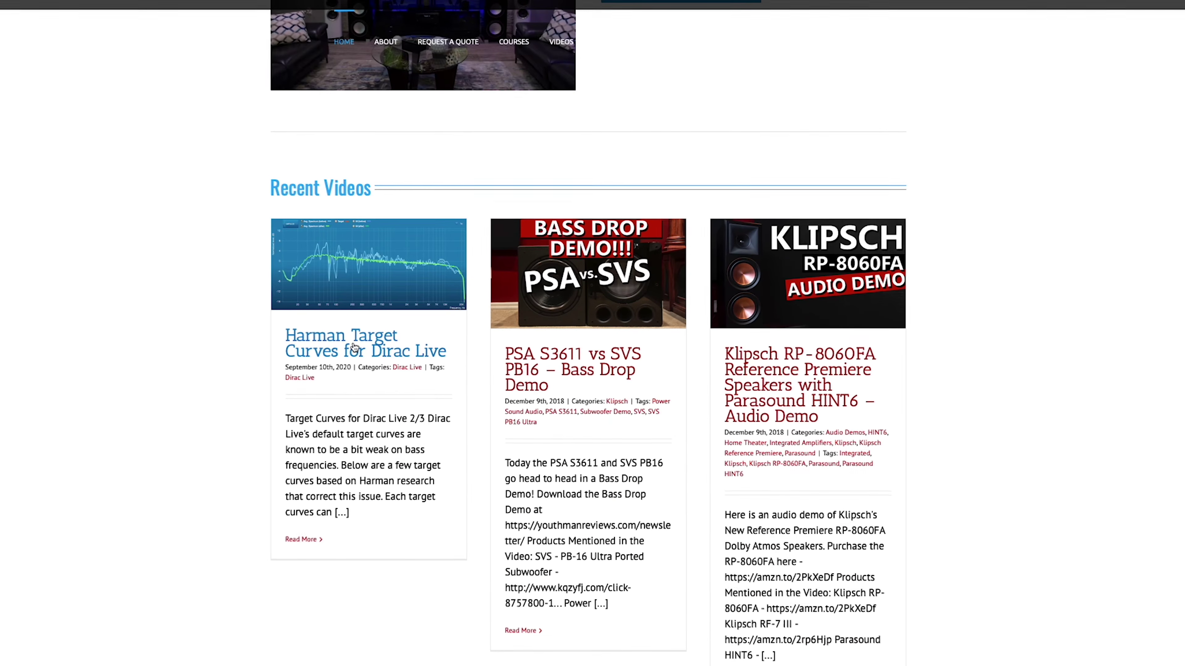
left_click(354, 347)
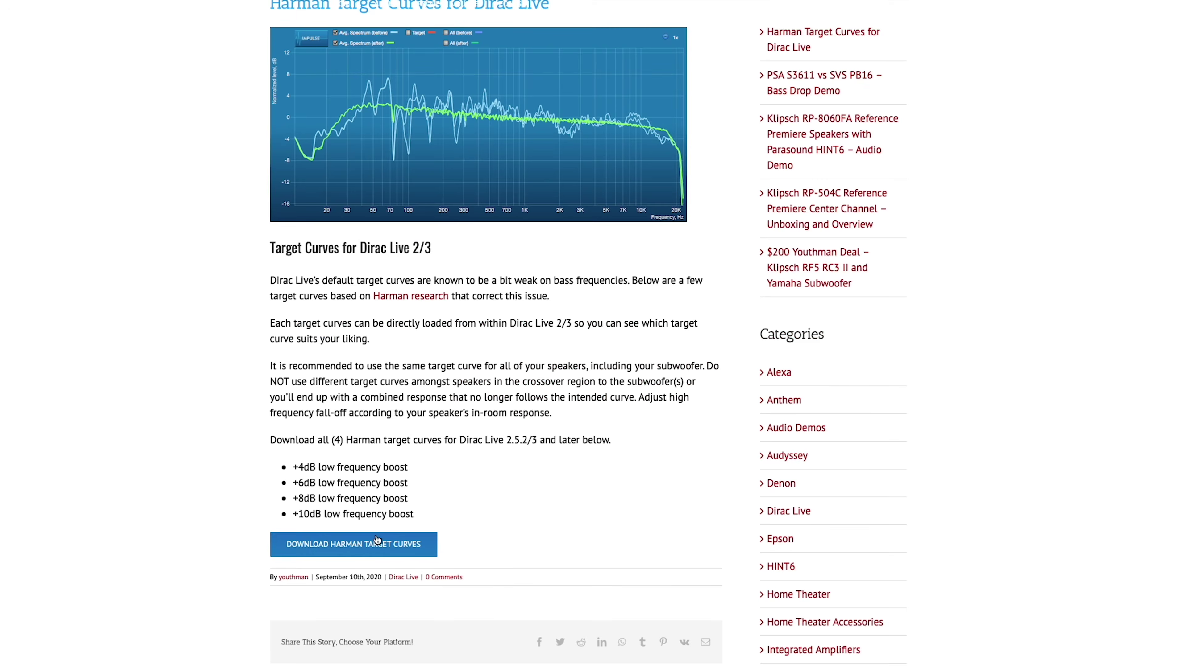
left_click(378, 542)
left_click(700, 375)
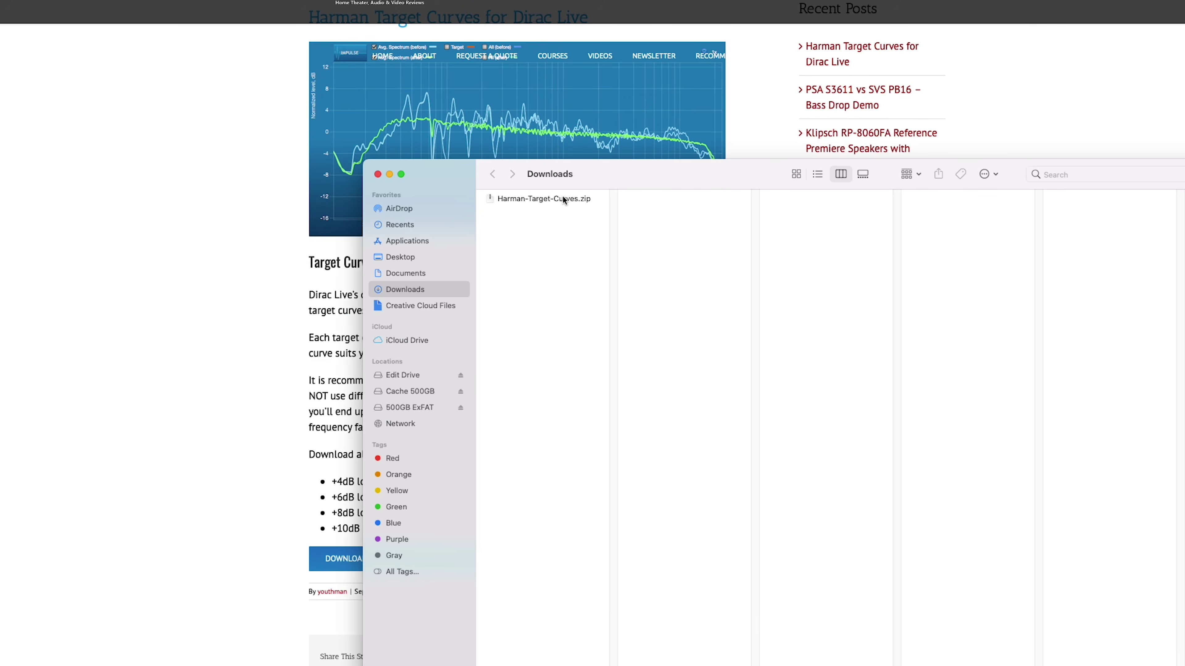
Extract Harman-Target-Curves.zip in the Downloads folder and open the extracted folder of target curve files.
double_click(564, 198)
left_click(554, 198)
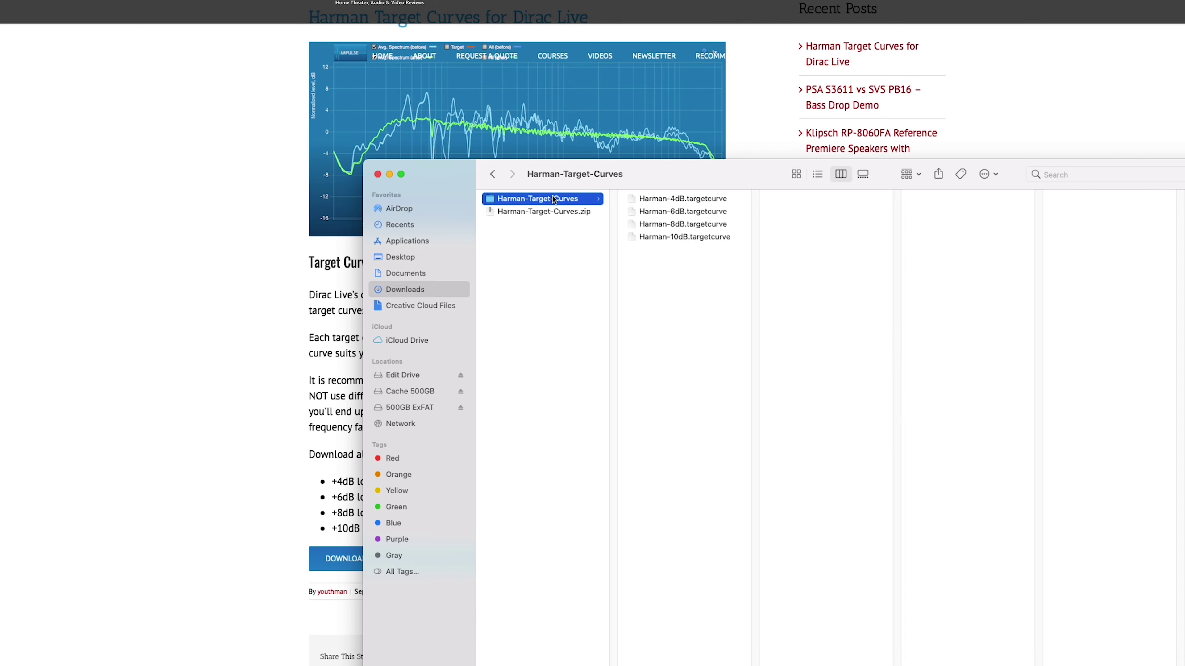
key("super+a")
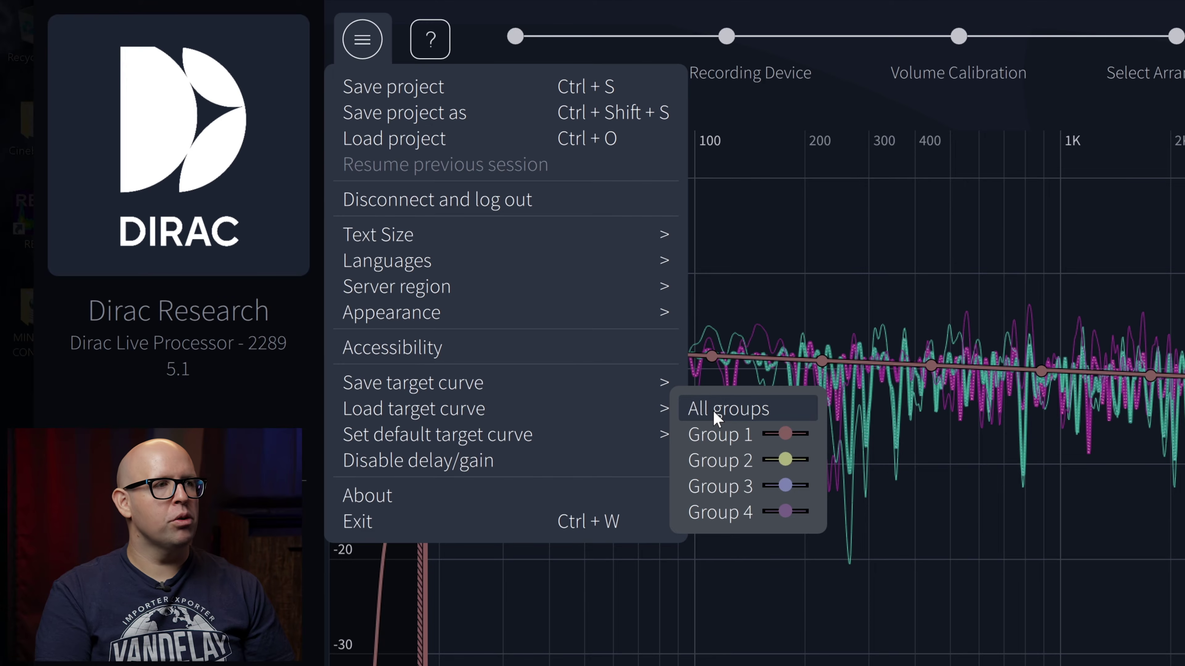
Load Harman-10dB.targetcurve for all groups in Dirac Live from the Harman-Target-Curves folder inside Dirac Live Files on the Desktop.
left_click(714, 412)
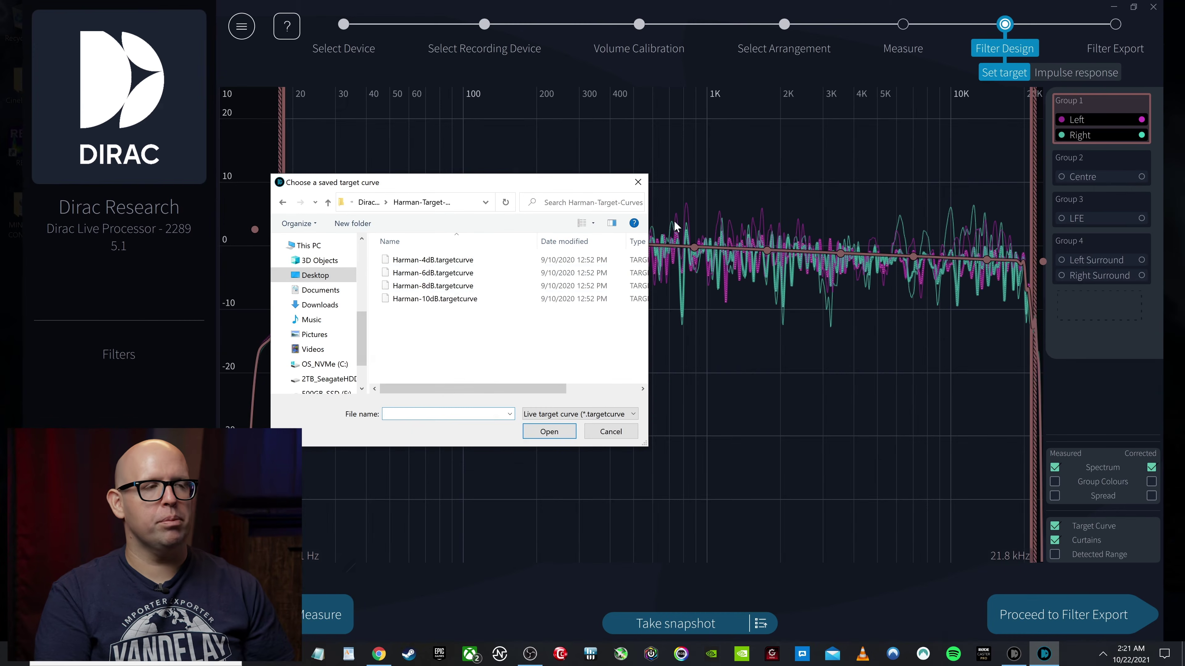
left_click(316, 275)
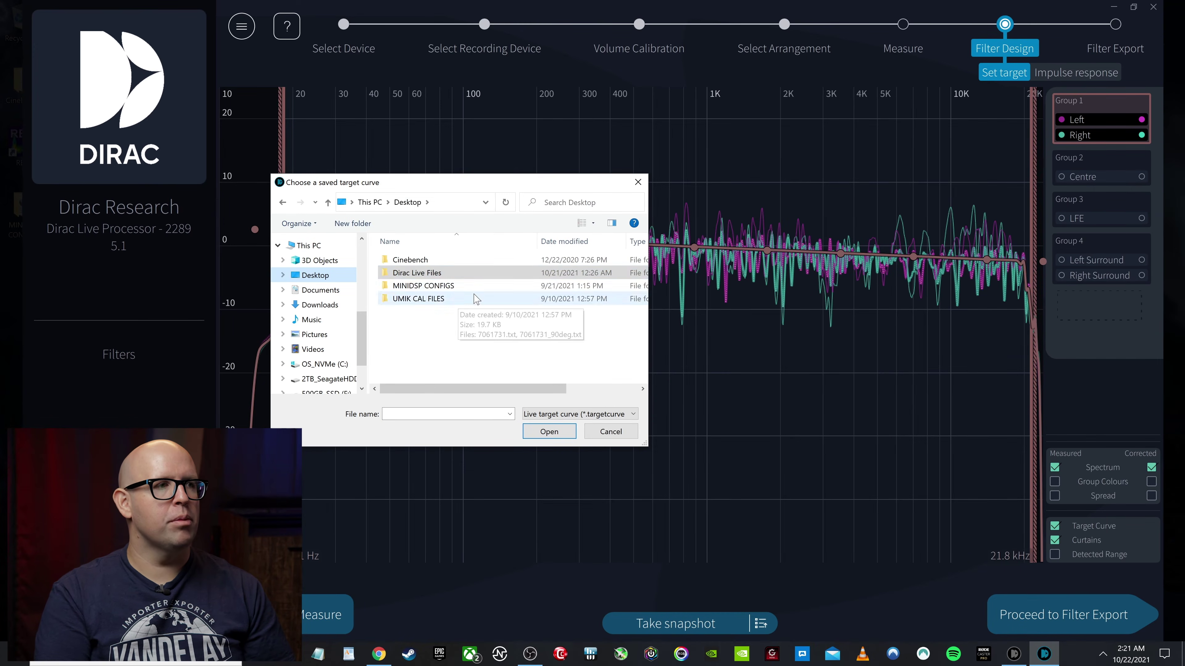
double_click(444, 273)
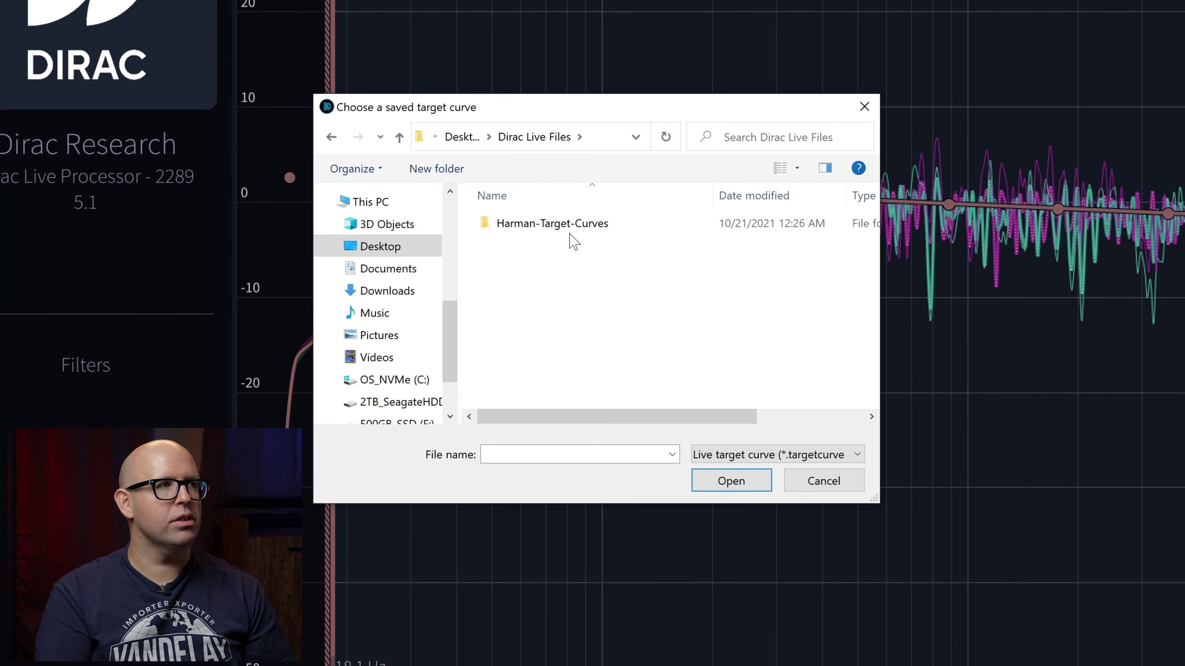
double_click(570, 233)
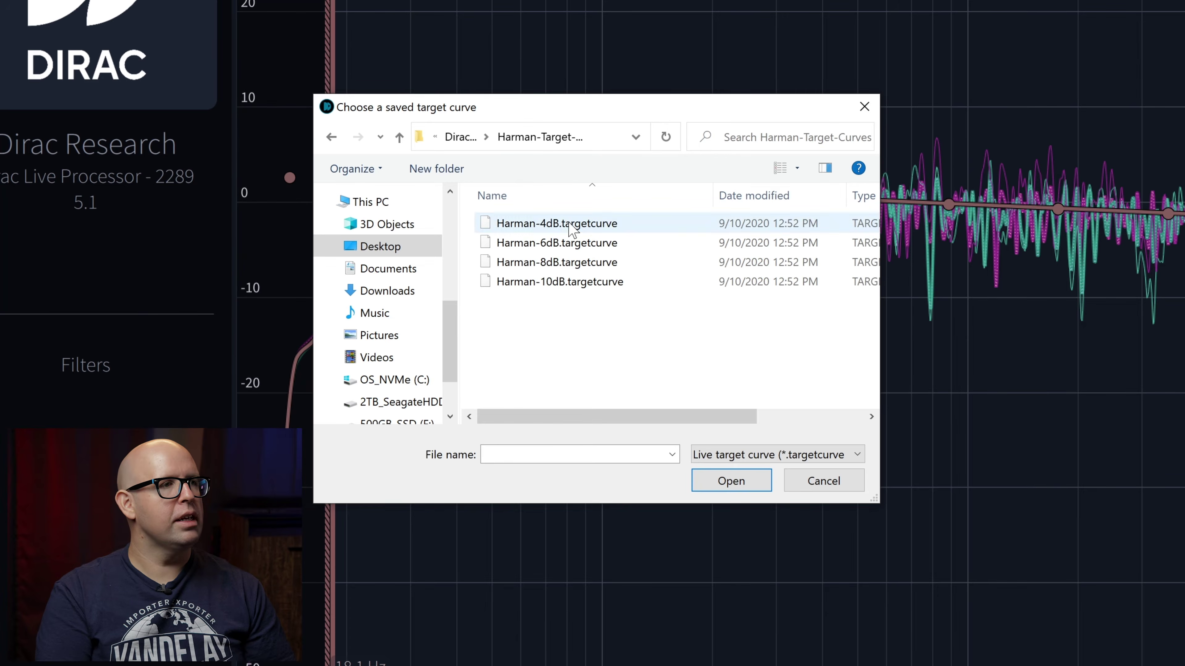
left_click(547, 291)
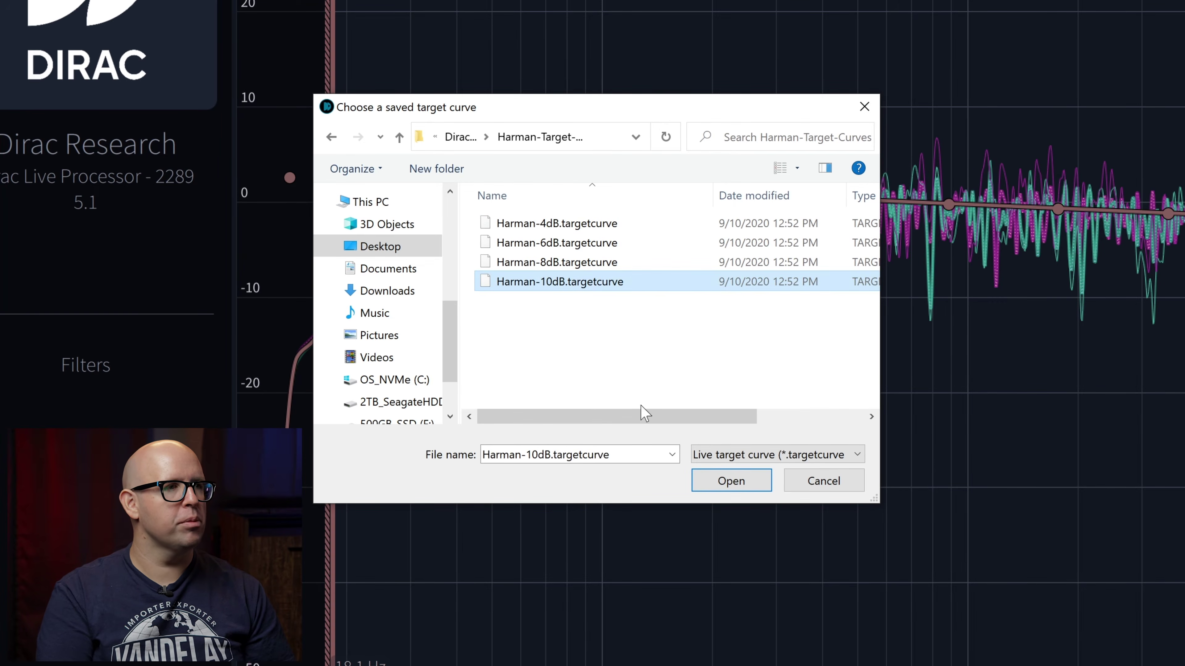
left_click(725, 485)
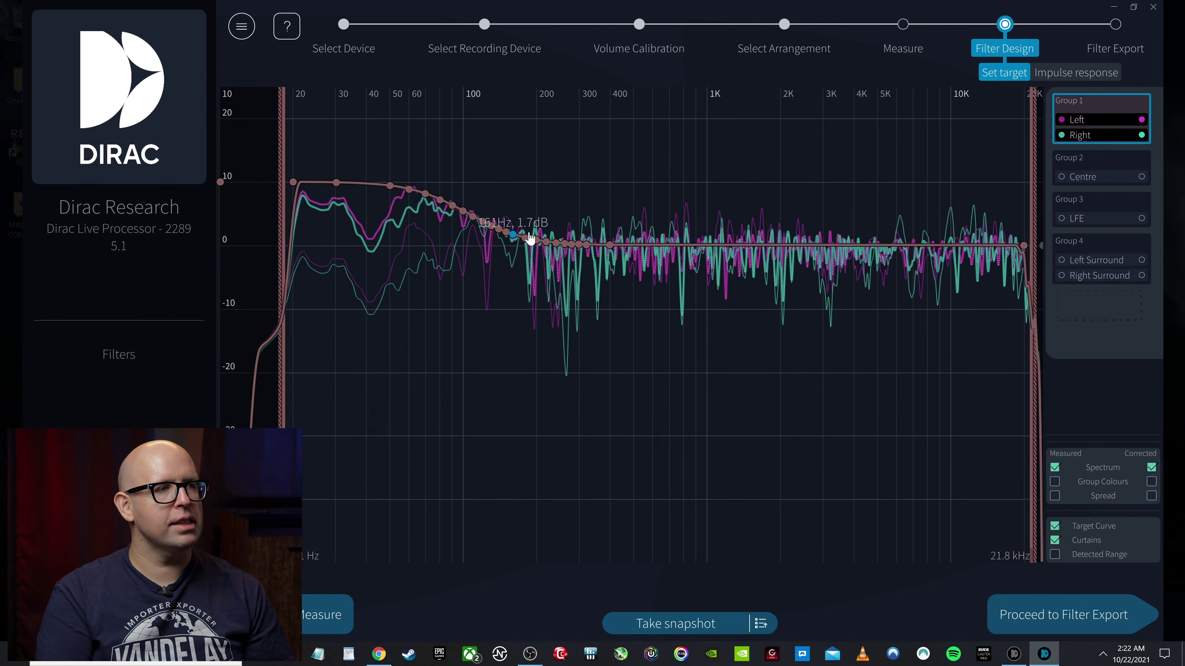
Examine the loaded target curve's points and compare the curve across the Left/Right, Centre, LFE and surround groups.
mouse_move(297, 181)
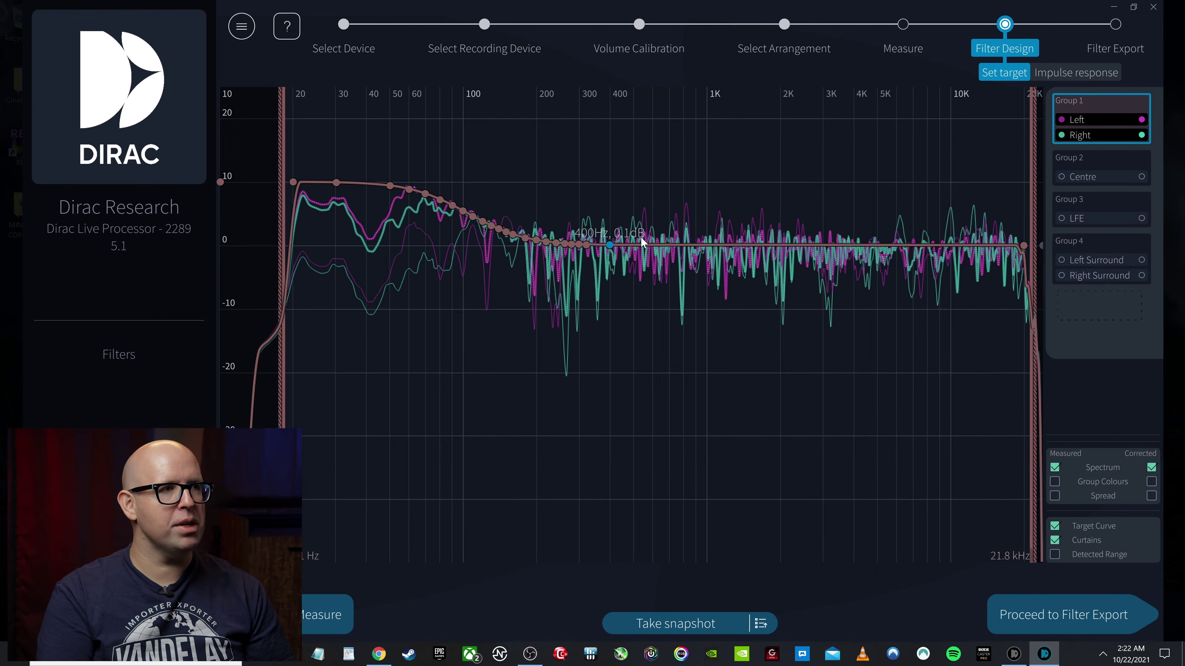
mouse_move(397, 185)
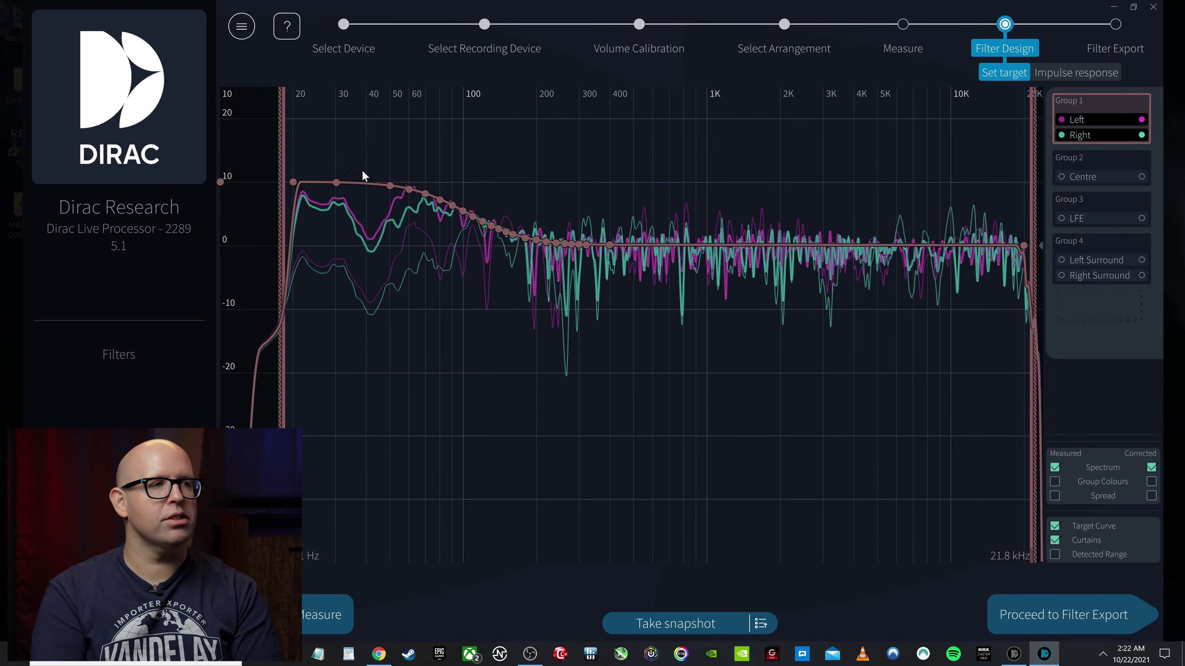
left_click(1097, 218)
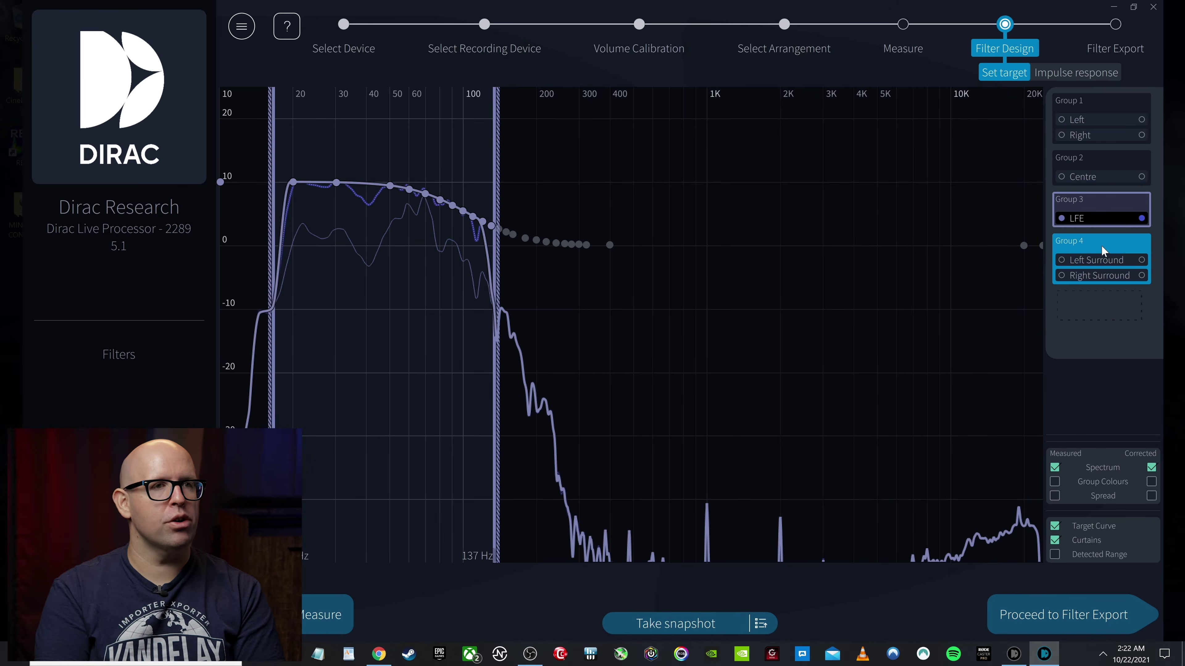
left_click(1103, 251)
left_click(1102, 202)
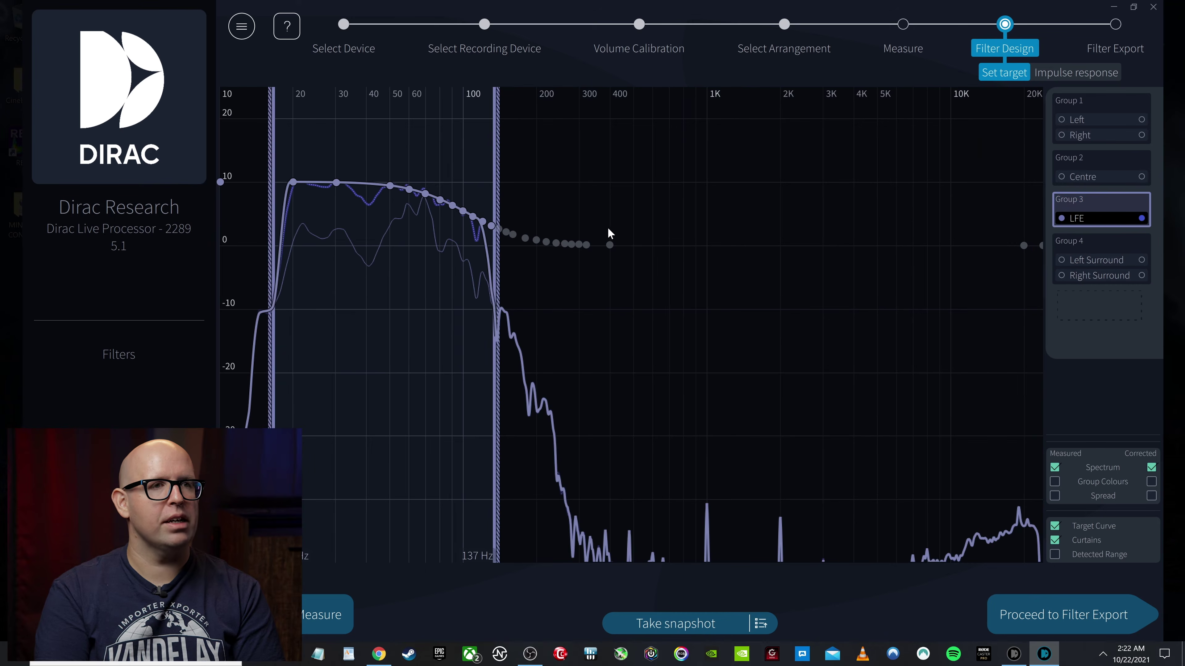
mouse_move(479, 219)
left_click(1057, 174)
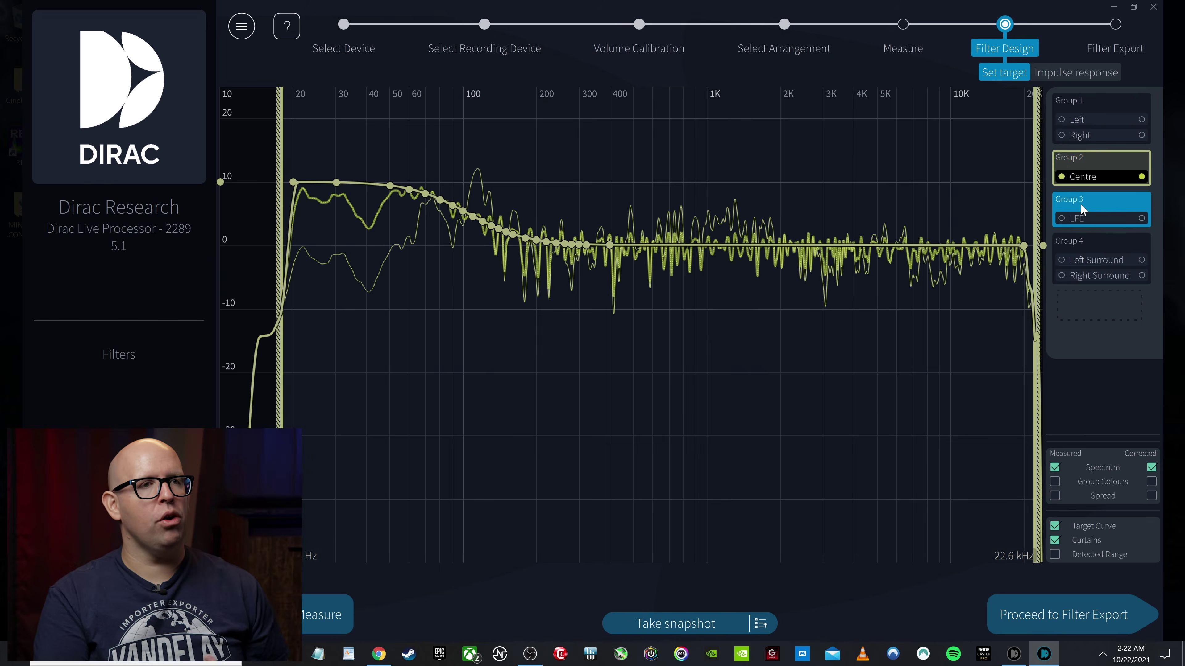
left_click(1082, 201)
left_click(1088, 243)
left_click(1090, 240)
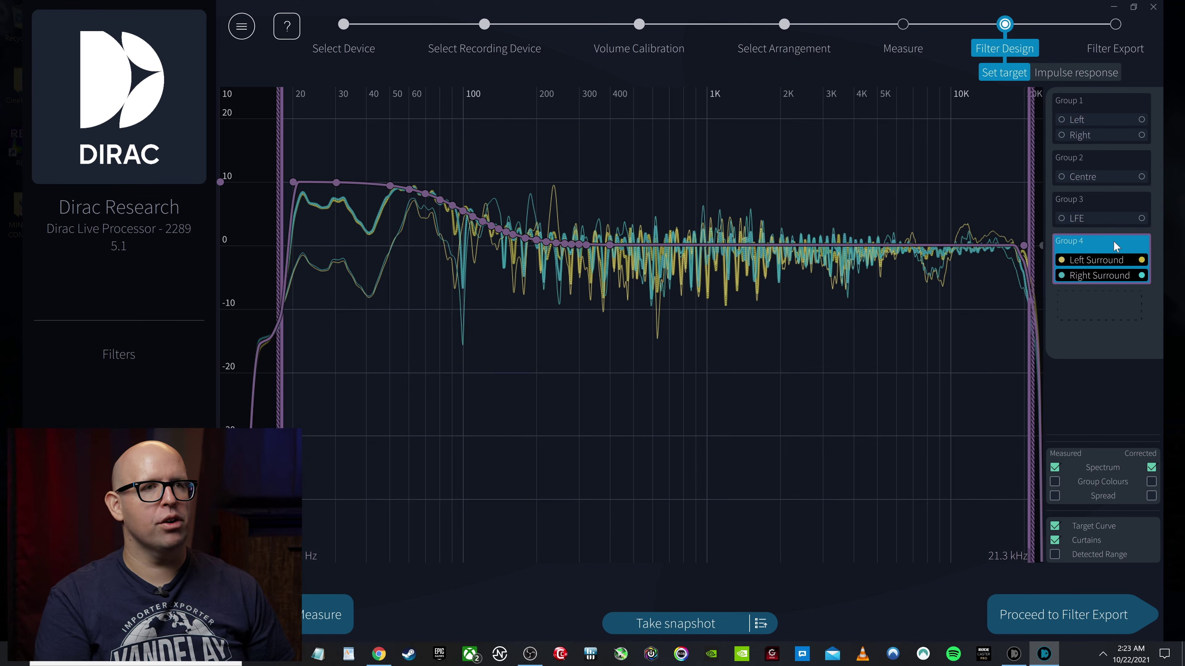
left_click(1090, 201)
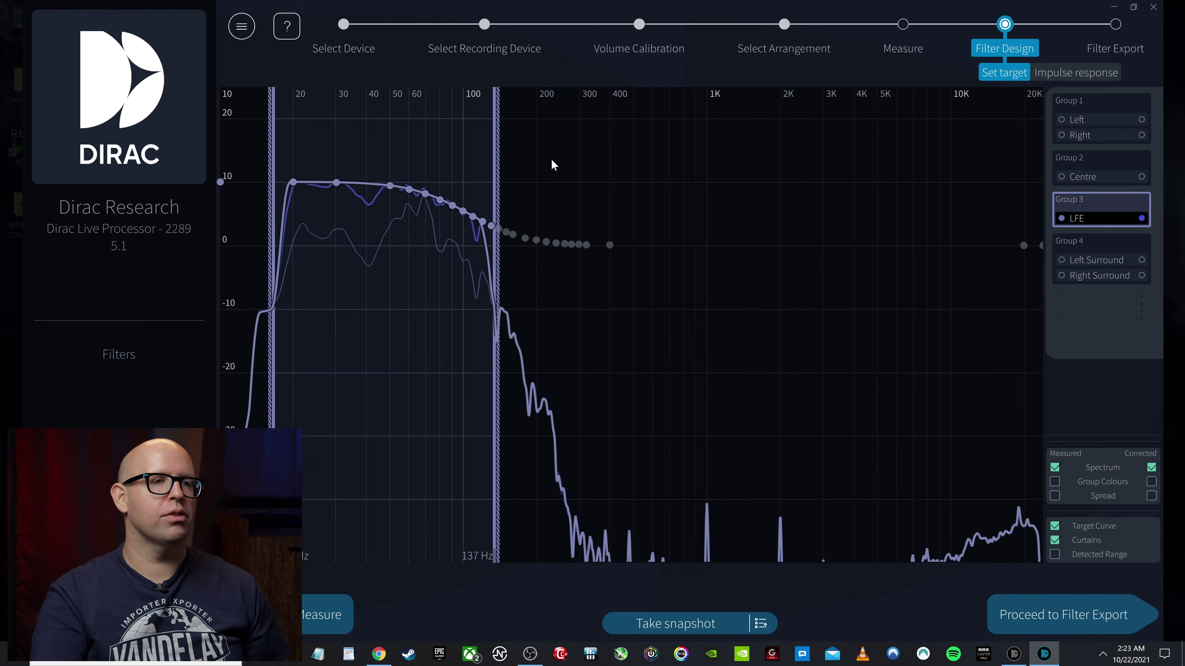
left_click(1088, 109)
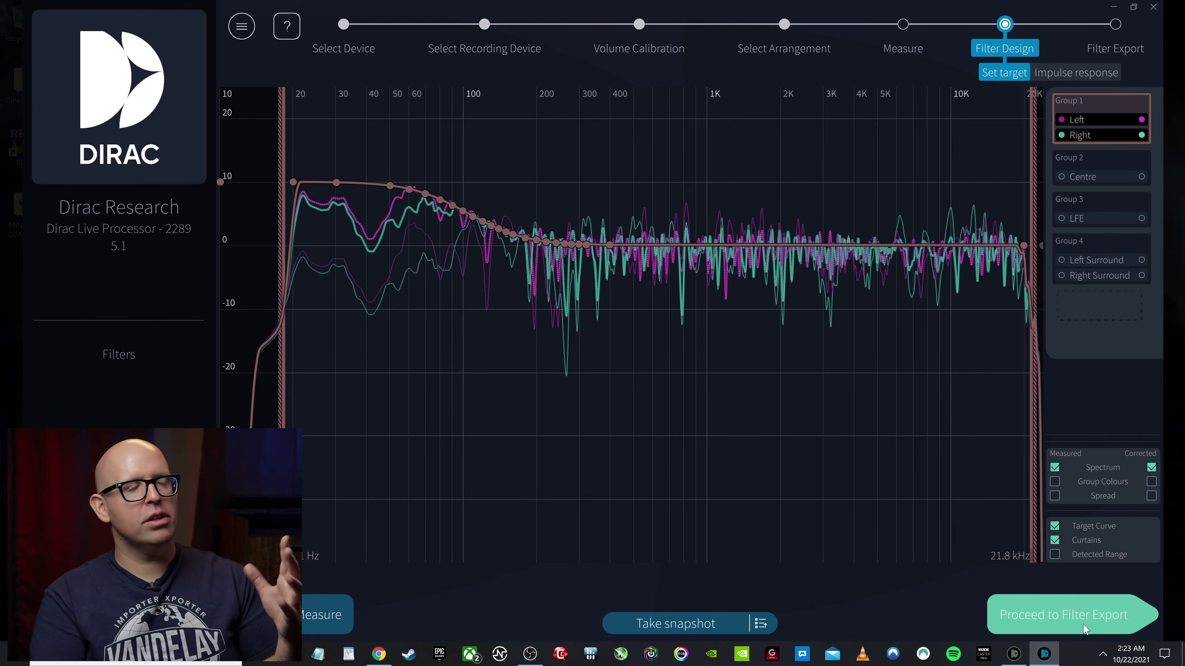
Proceed to filter export and export the filter to slot 1 with the name House Curve and description 10dB HC.
left_click(1091, 624)
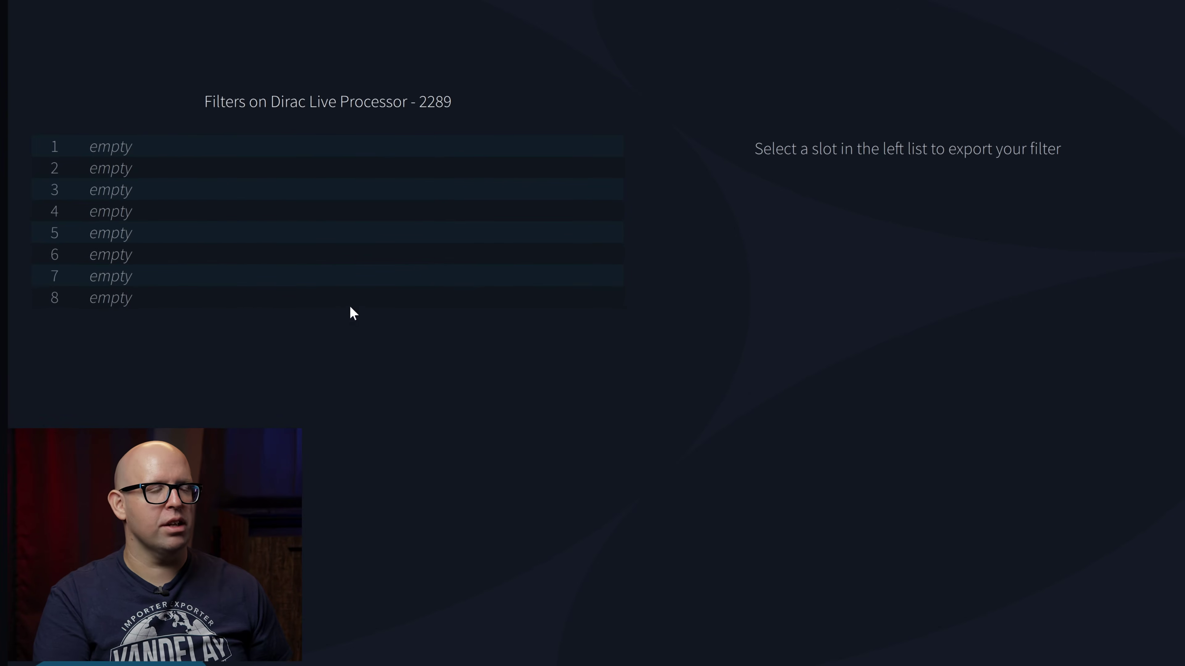
left_click(125, 153)
left_click_drag(763, 257, 681, 258)
type("House Cu")
type("rve")
key("Tab")
type("10dB HC")
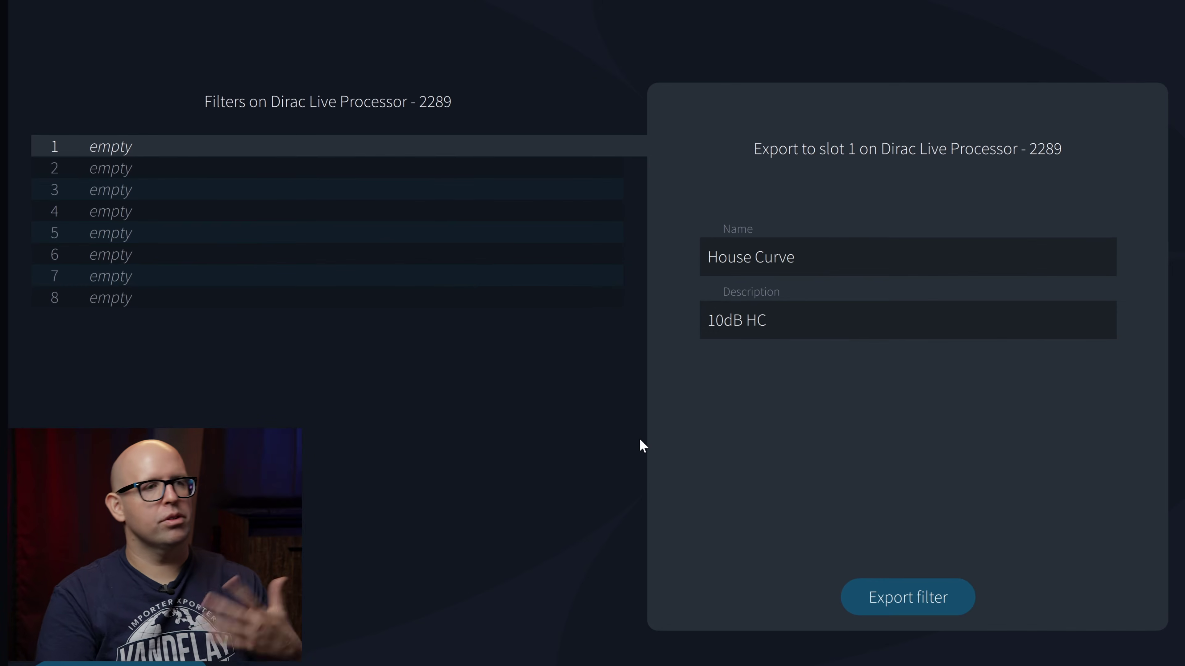
left_click(925, 597)
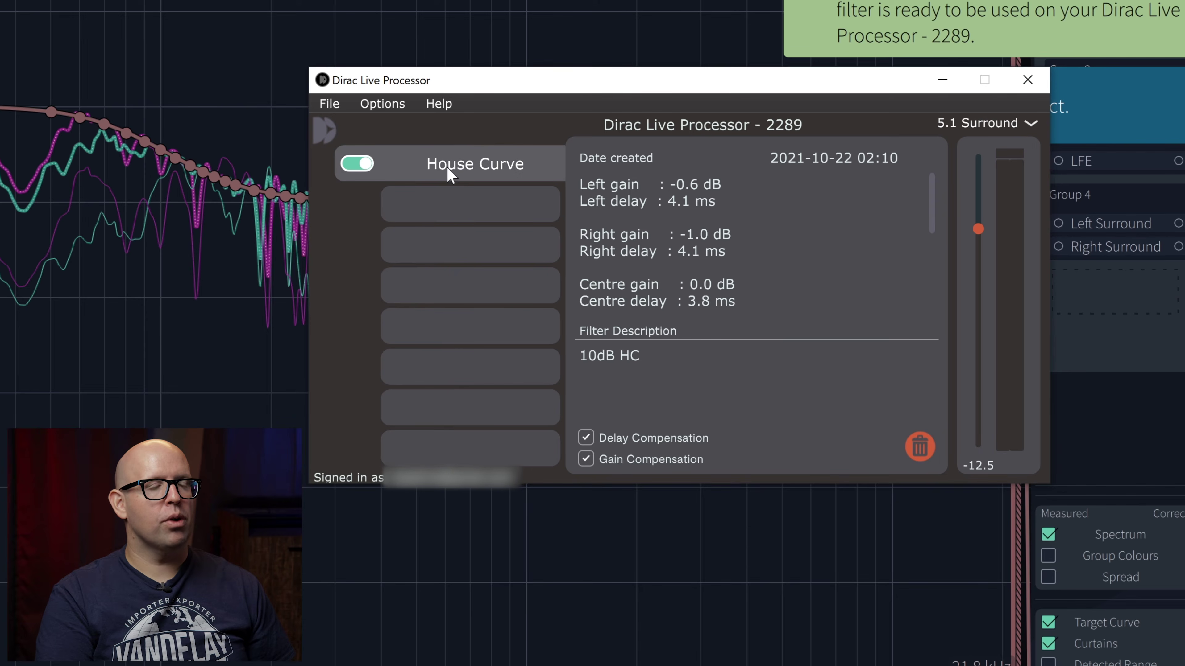
In Dirac Live Processor, switch the House Curve filter off and on repeatedly and review its gain and delay values.
left_click(349, 164)
left_click(350, 164)
left_click(350, 165)
left_click(350, 164)
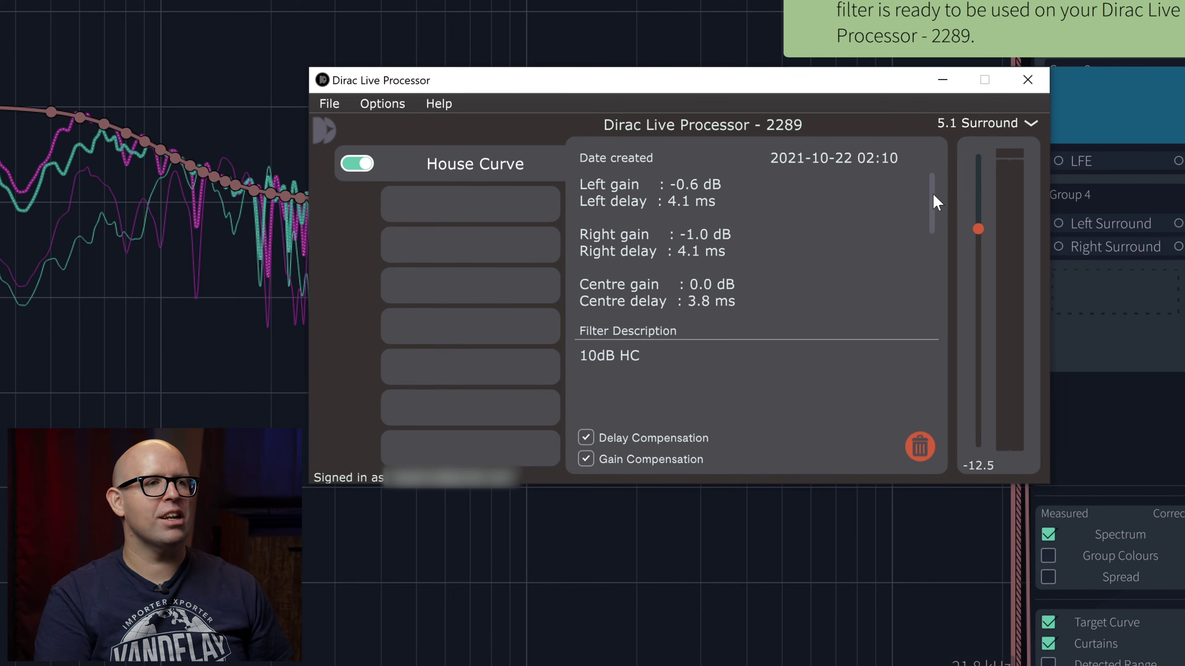
mouse_move(932, 198)
left_mouse_down()
mouse_move(941, 311)
mouse_move(931, 191)
left_mouse_up()
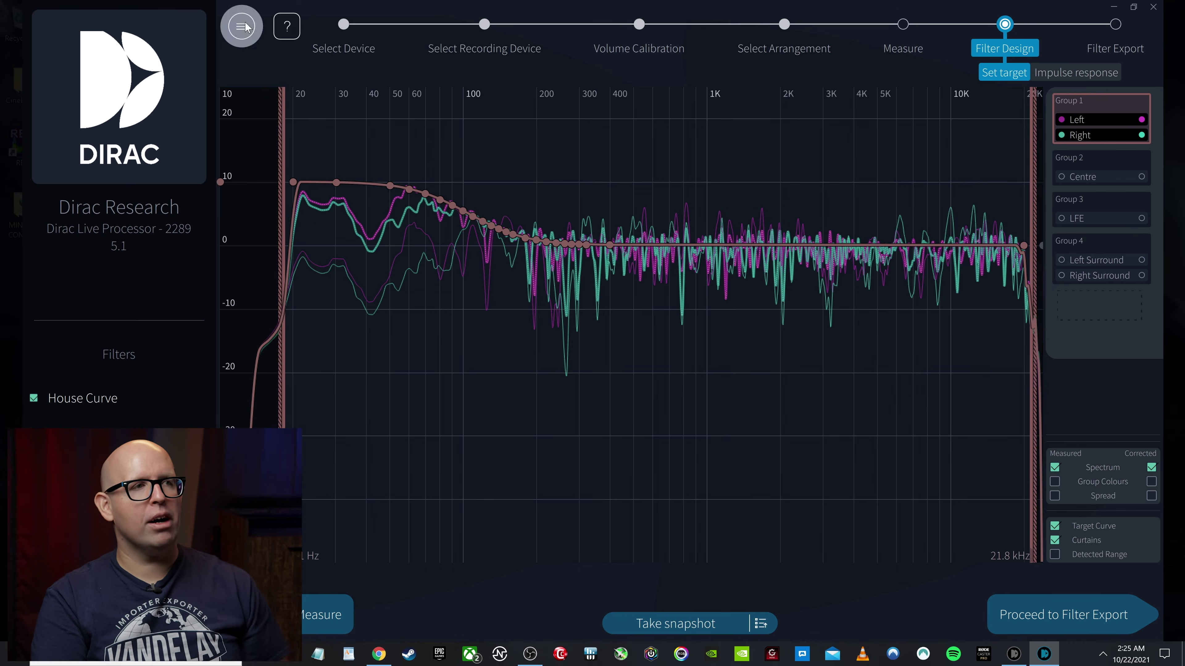
Apply the default target curve to all speaker groups and check it on the Centre, LFE and surround groups.
left_click(242, 28)
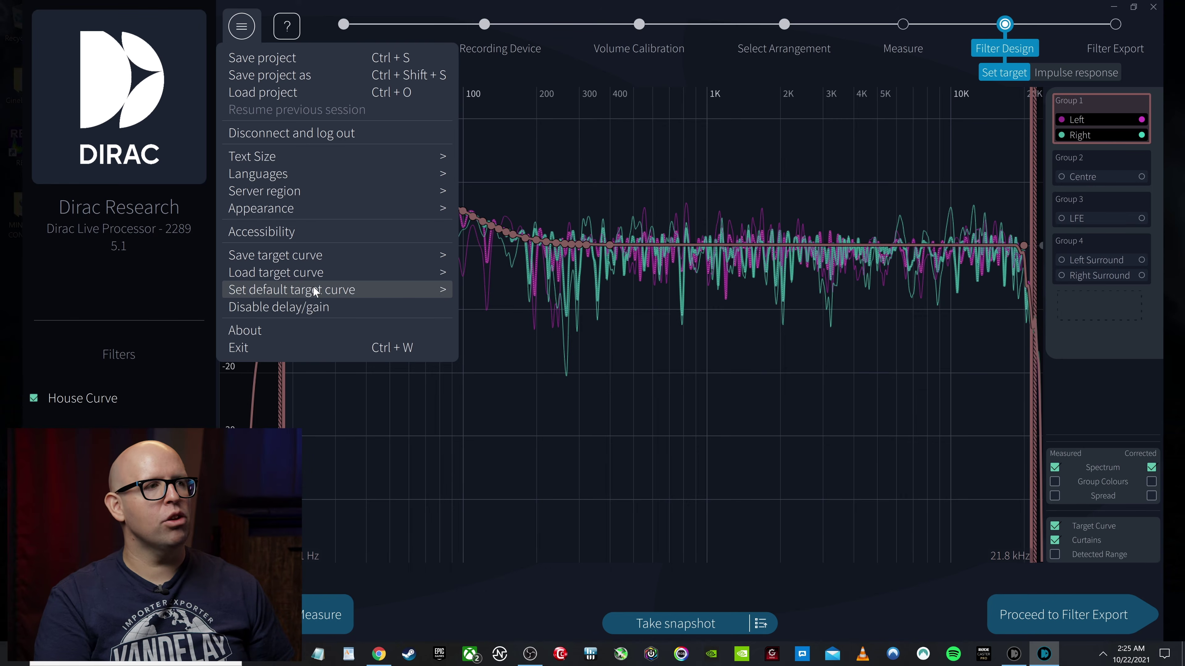
mouse_move(313, 289)
left_click(473, 289)
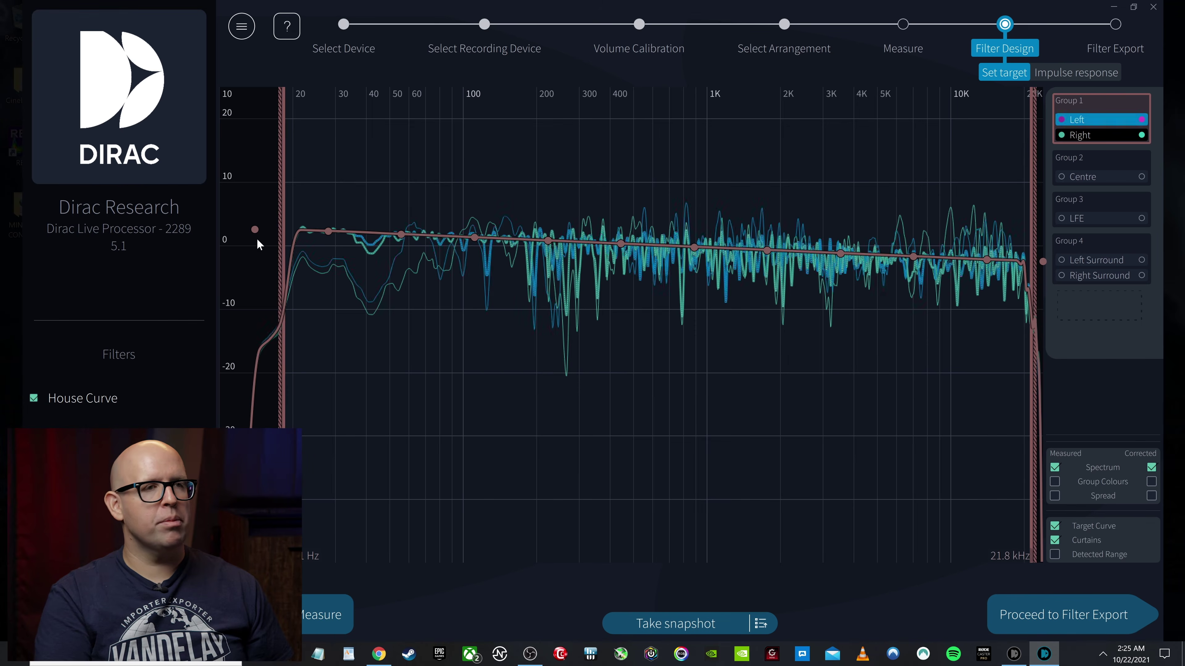
left_click(1084, 177)
left_click(1094, 208)
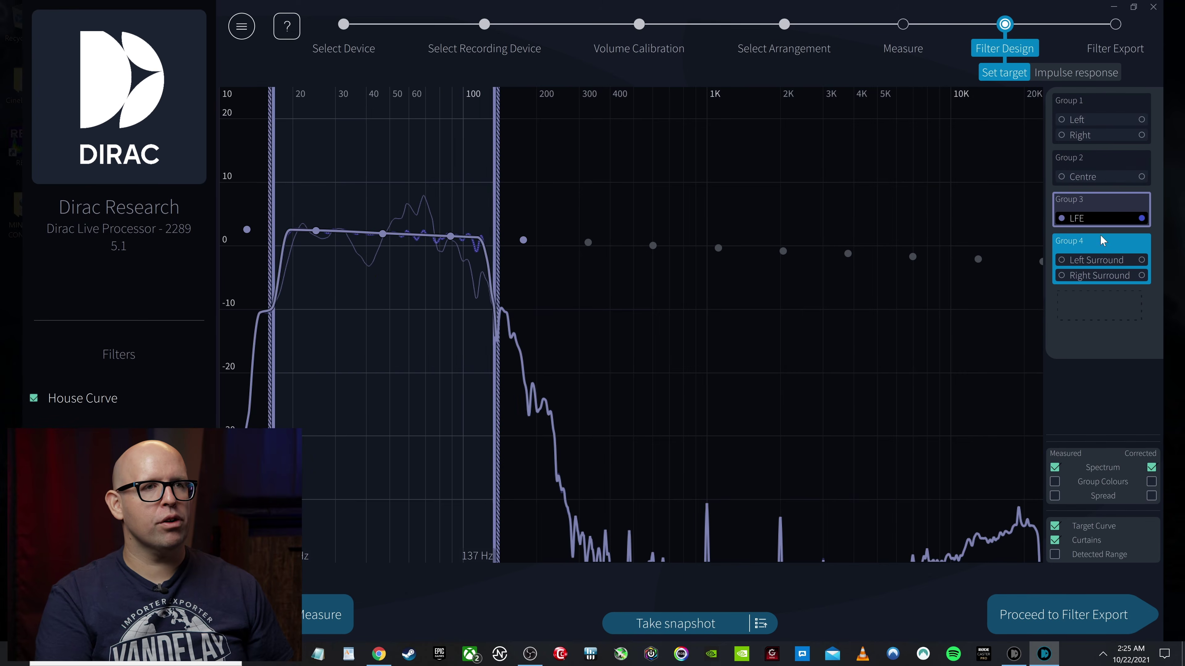
left_click(1099, 245)
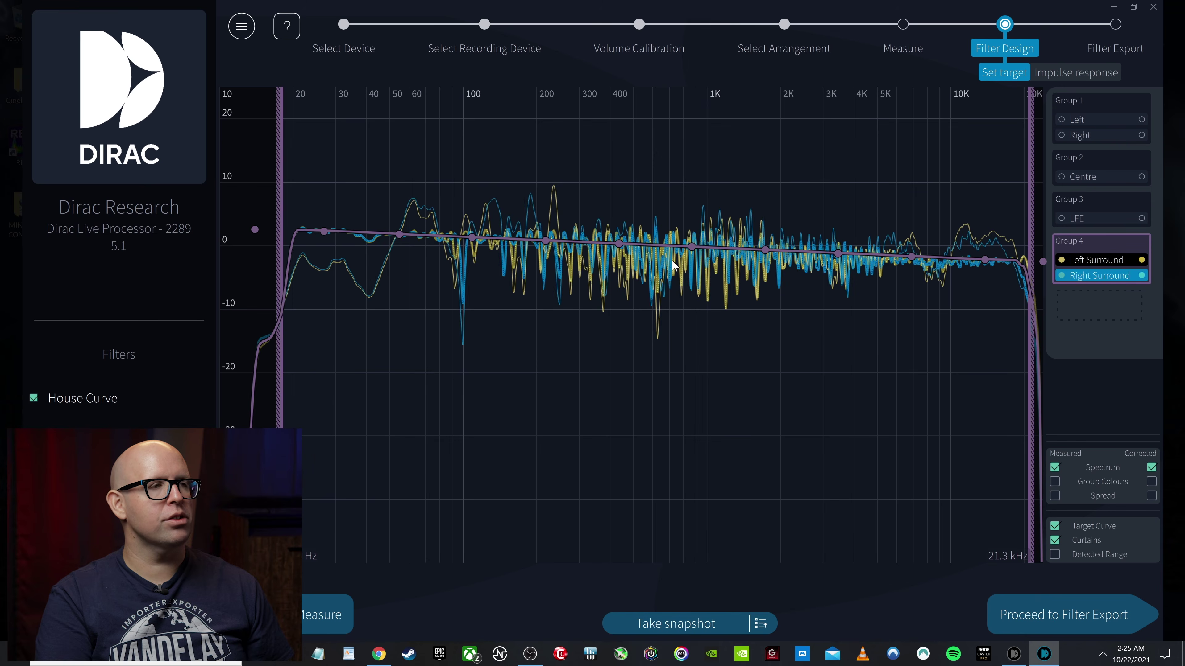
Proceed to filter export and export the filter to slot 2 with the name Default Curve and description Dirac default curve.
left_click(1044, 609)
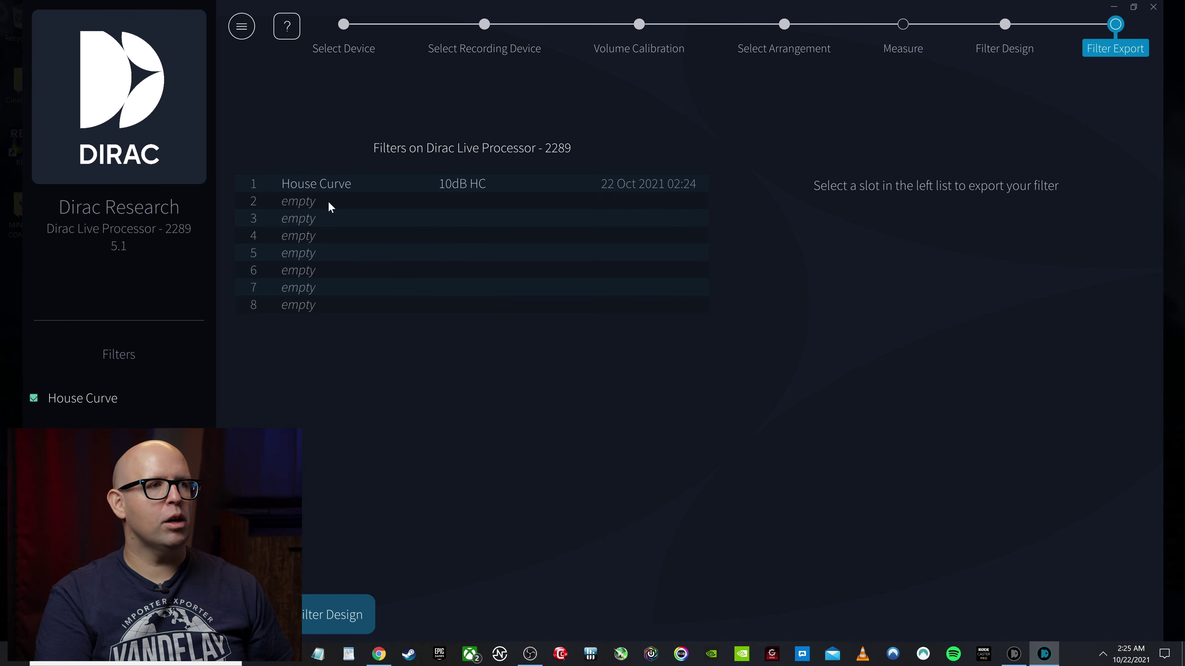
left_click(299, 205)
key("ctrl+a")
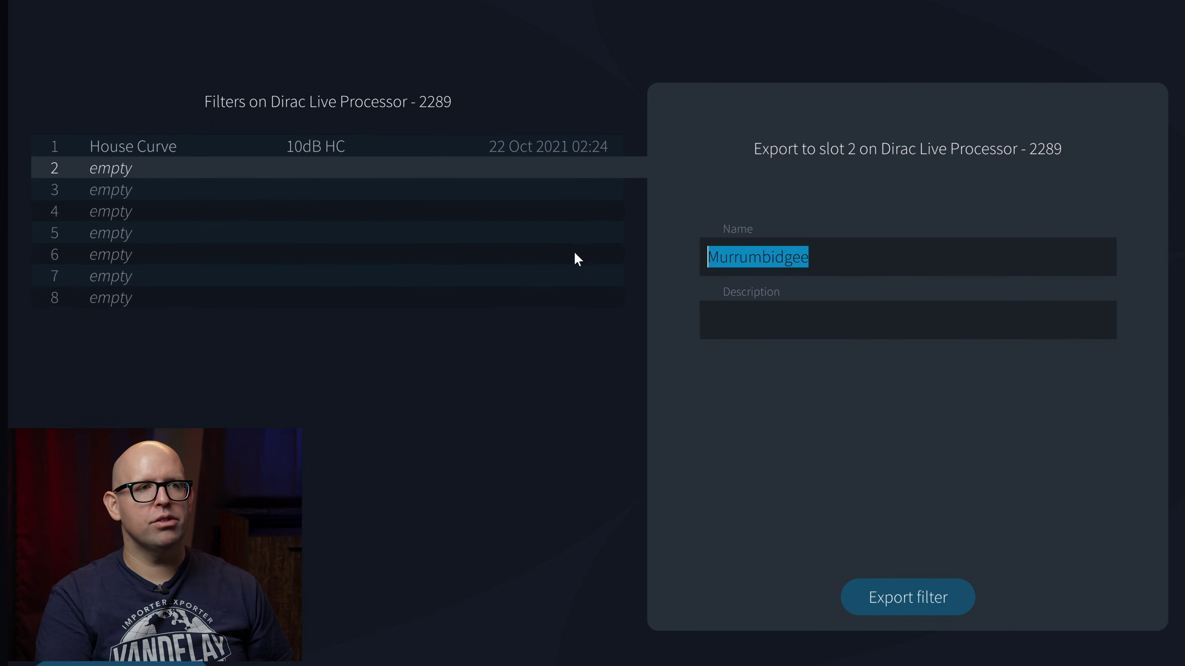
type("Default Curve")
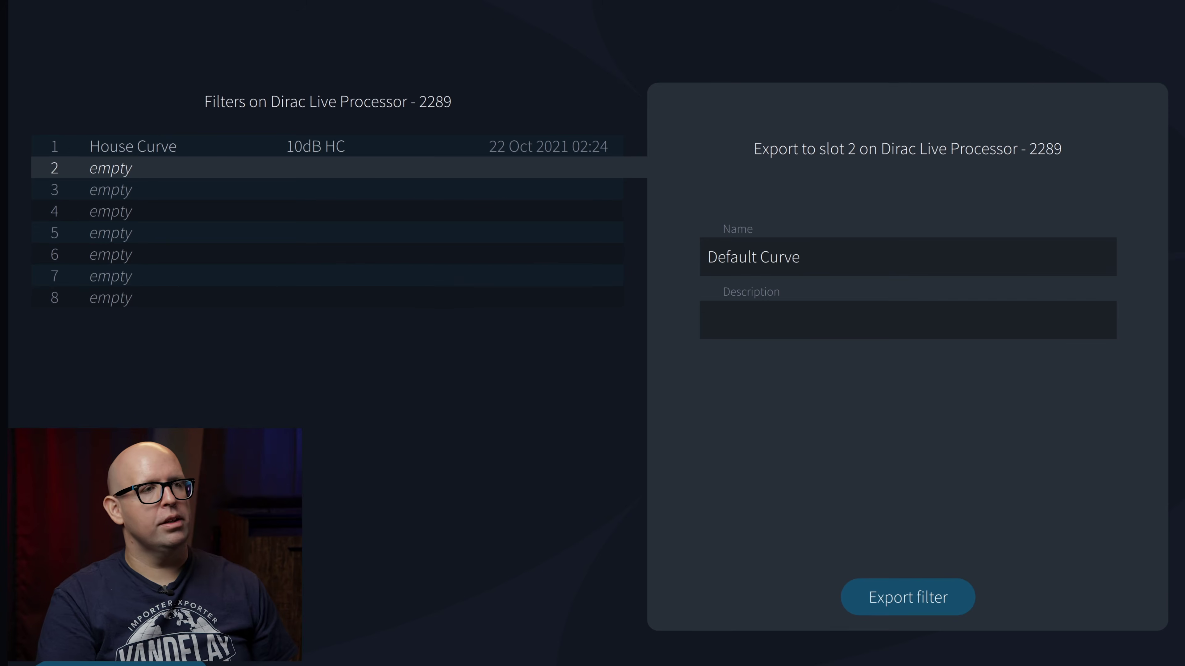
key("Tab")
type("Dir")
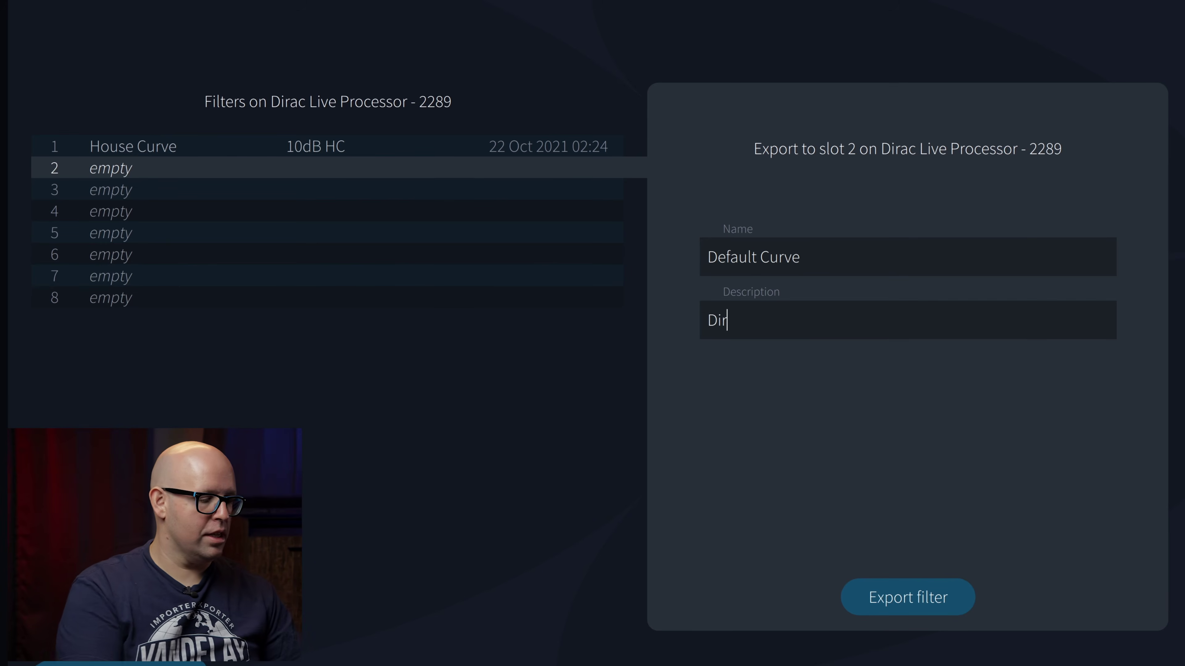
type("ac default curbe")
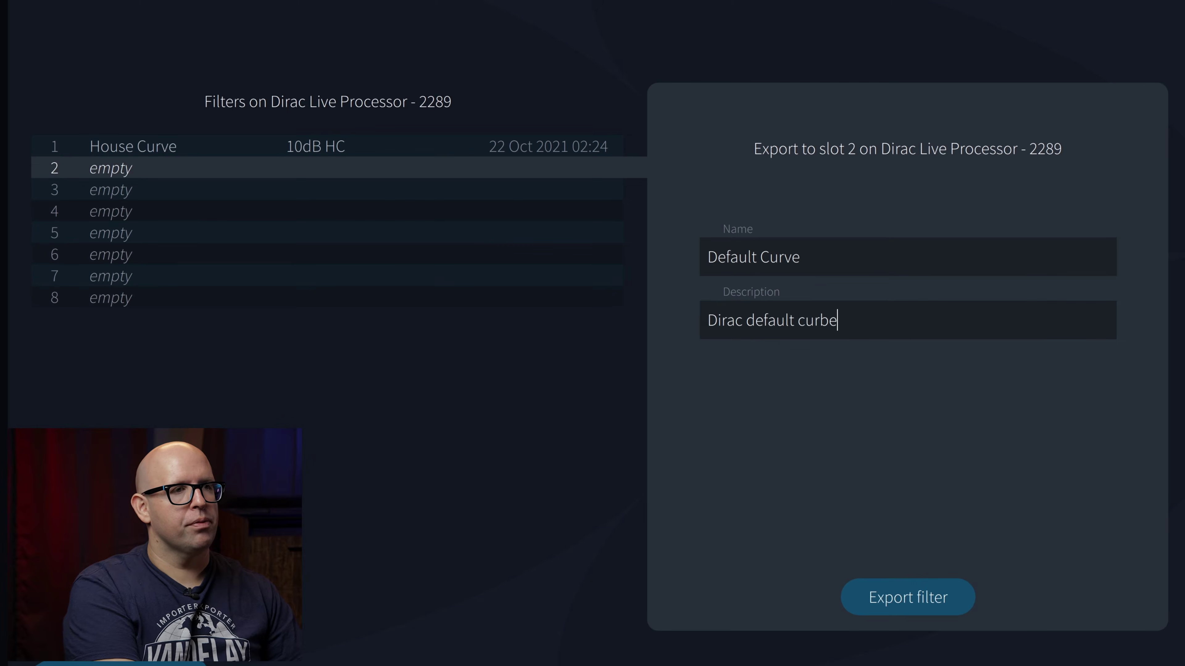
key("BackSpace")
key("BackSpace")
type("ve")
left_click(938, 614)
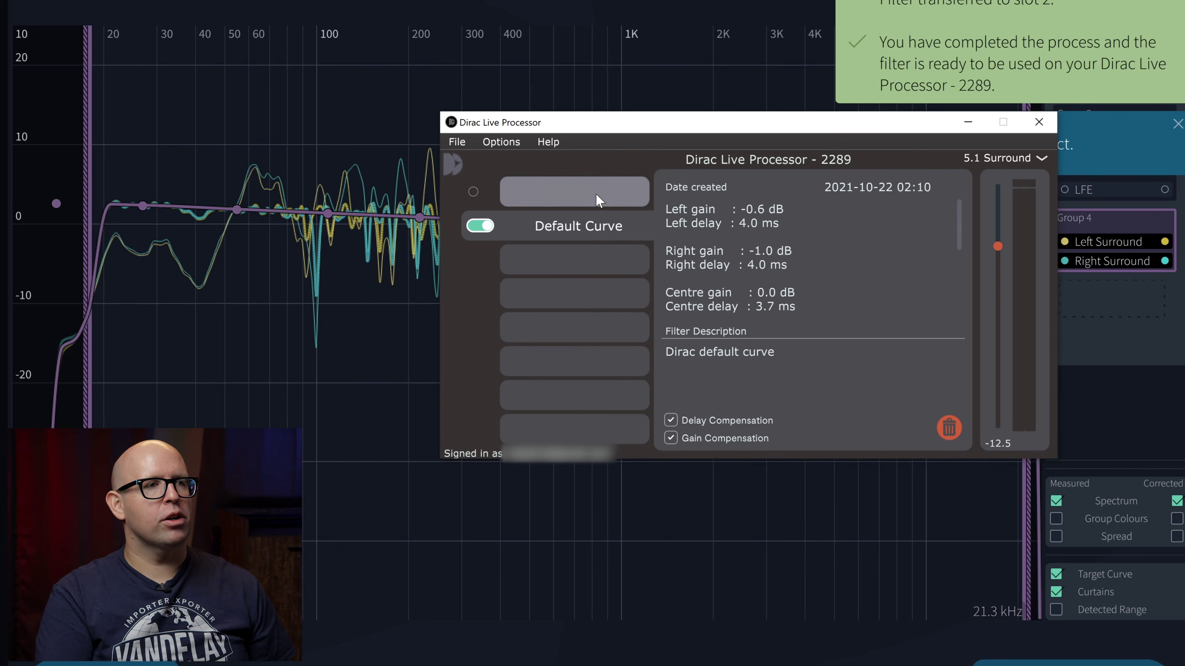
In Dirac Live Processor, alternate between the House Curve and Default Curve filters to compare them, ending on House Curve.
left_click(599, 200)
left_click(479, 226)
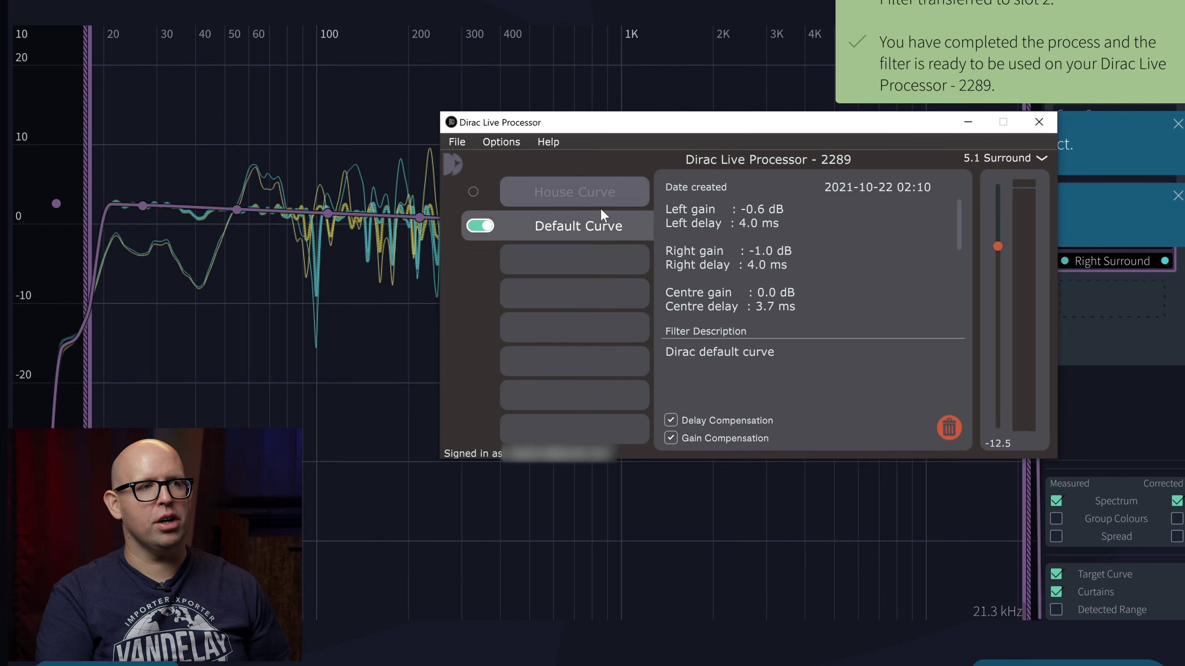
left_click(587, 199)
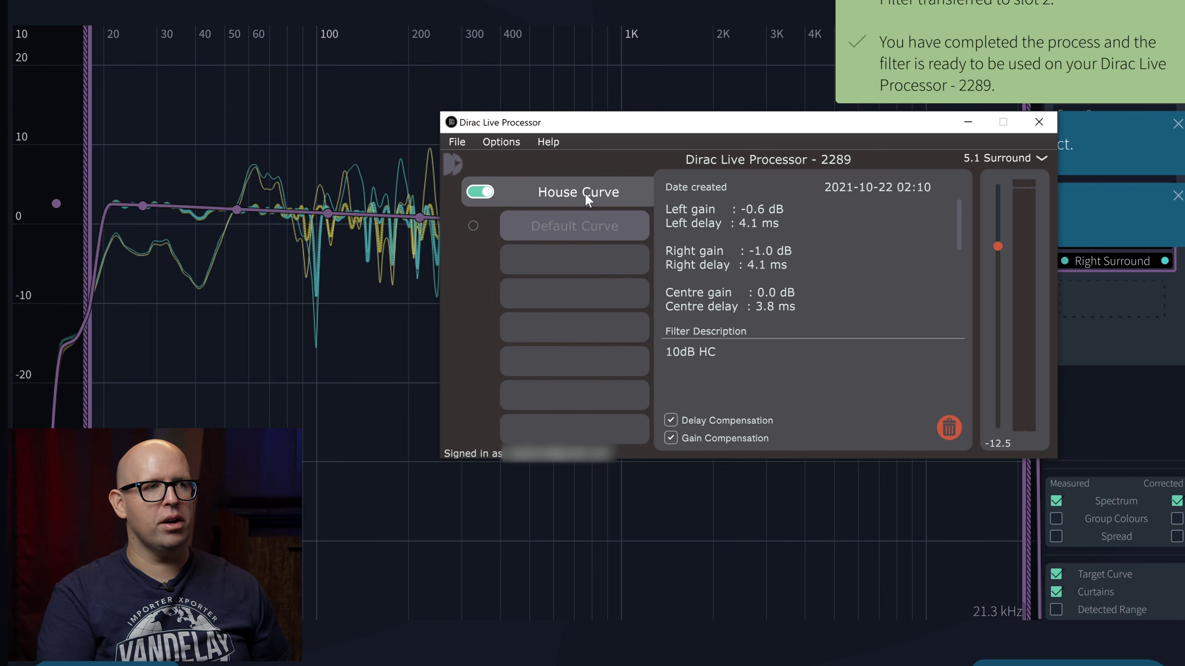
left_click(618, 224)
left_click(612, 192)
left_click(617, 226)
left_click(626, 193)
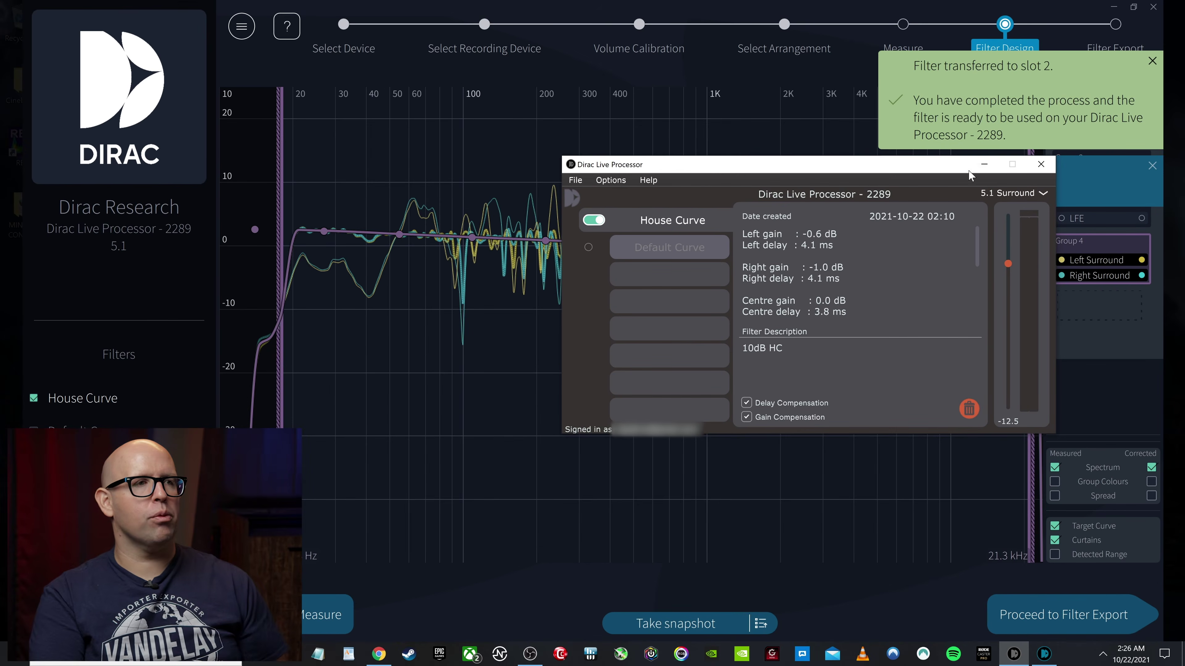
Return to Dirac Live, dismiss the export notifications and reload the Harman 10 dB target curve.
left_click(1073, 237)
left_click(1153, 165)
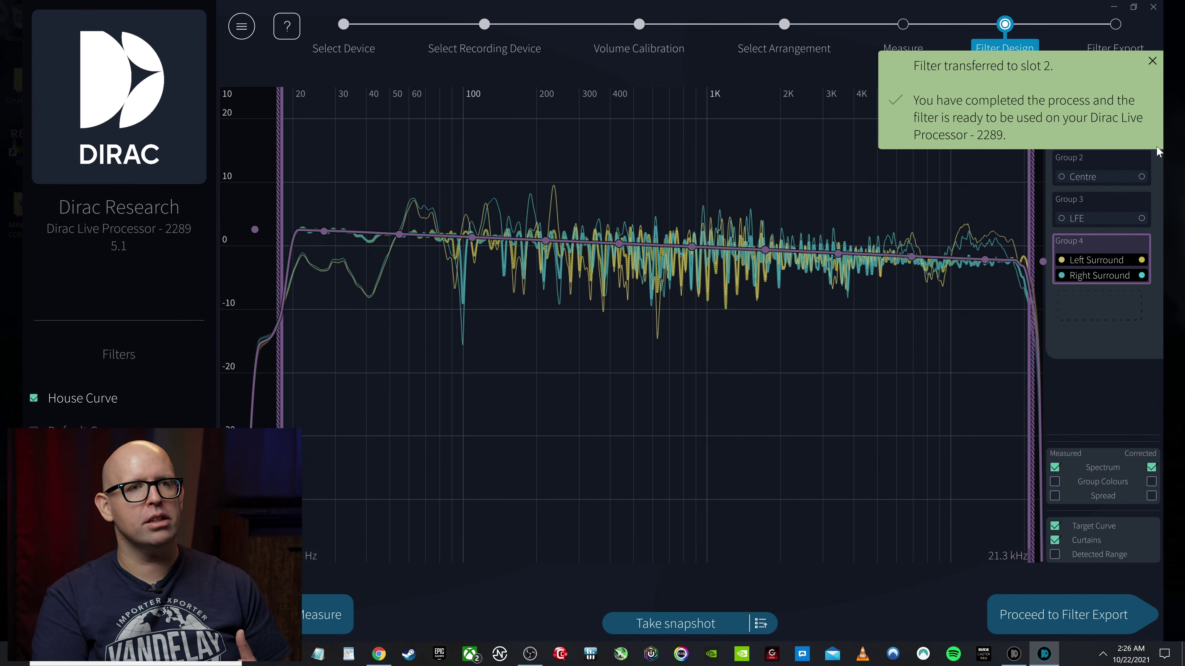
left_click(1154, 61)
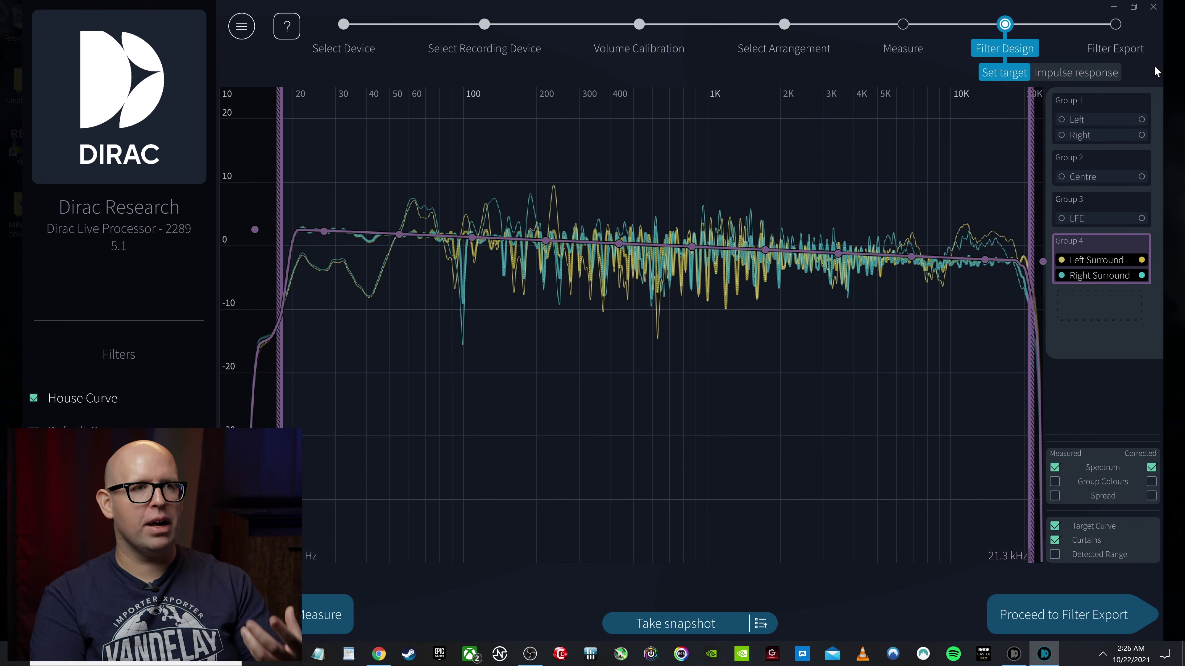
left_click(242, 25)
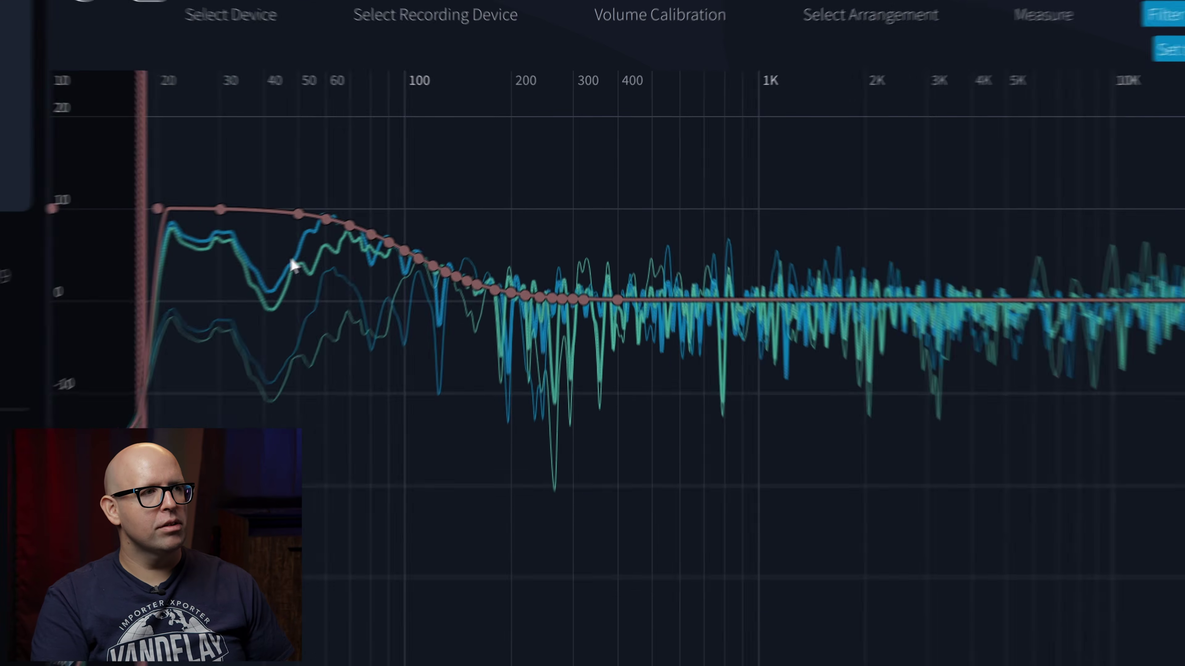
Examine the Left/Right group's low-frequency response against the target curve, including the curve point near 50 Hz.
mouse_move(369, 259)
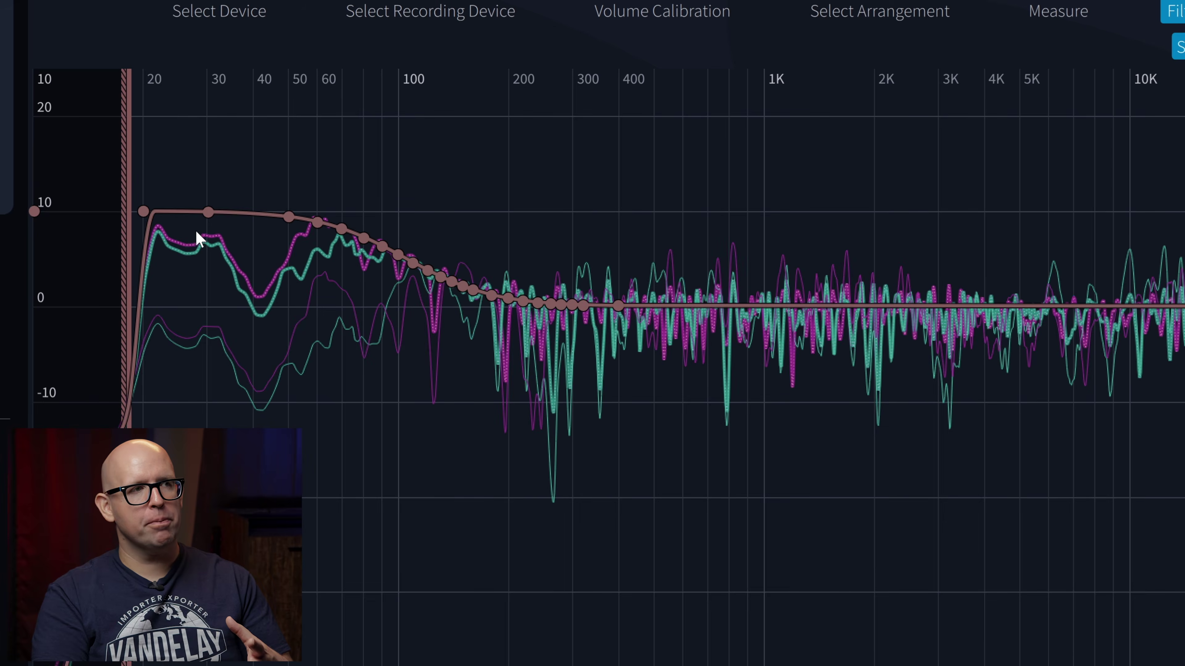
scroll(209, 238, "up", 3)
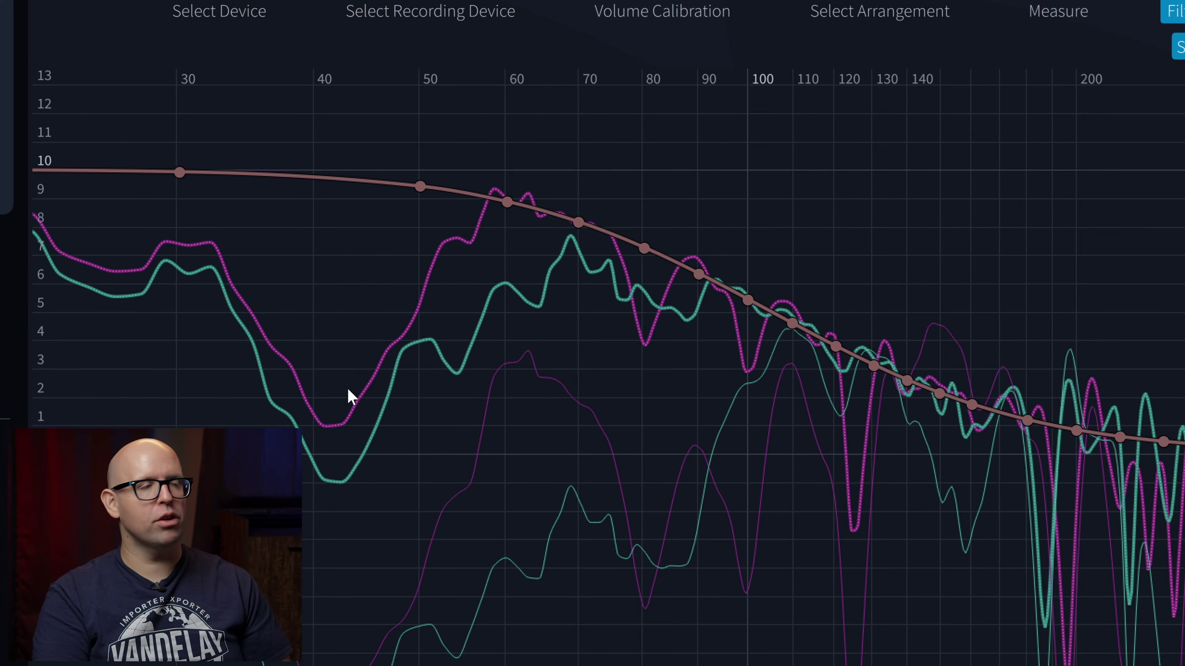
left_click_drag(343, 315, 485, 356)
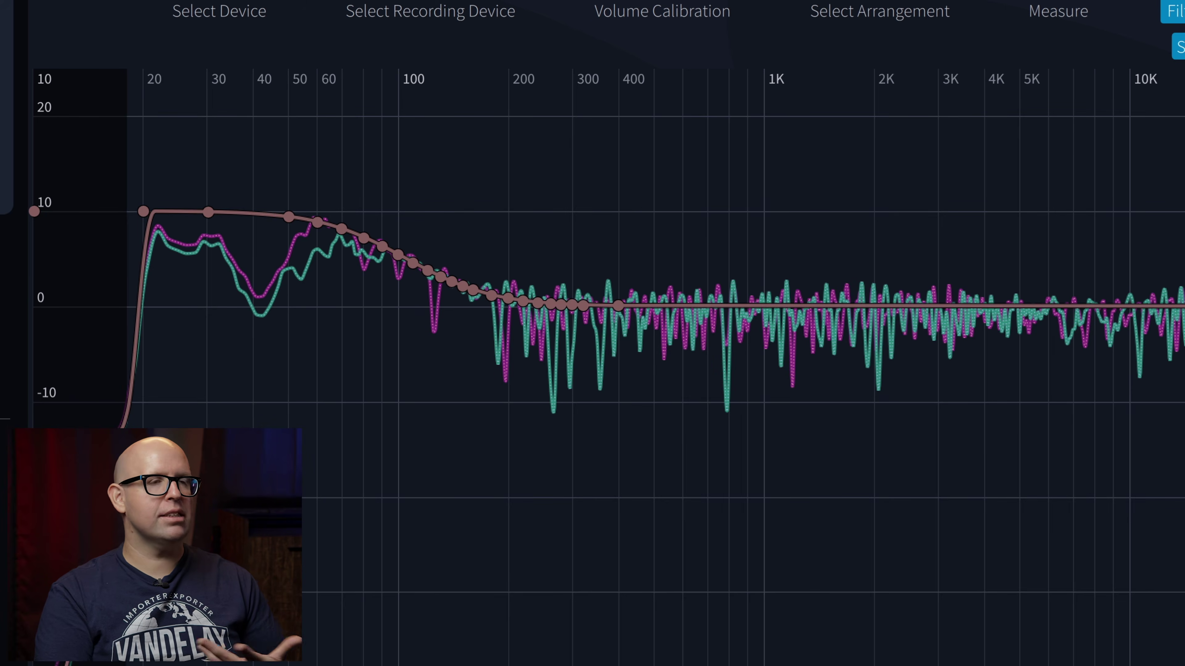
scroll(252, 265, "up", 5)
scroll(280, 271, "down", 5)
scroll(278, 298, "up", 1)
scroll(279, 298, "down", 1)
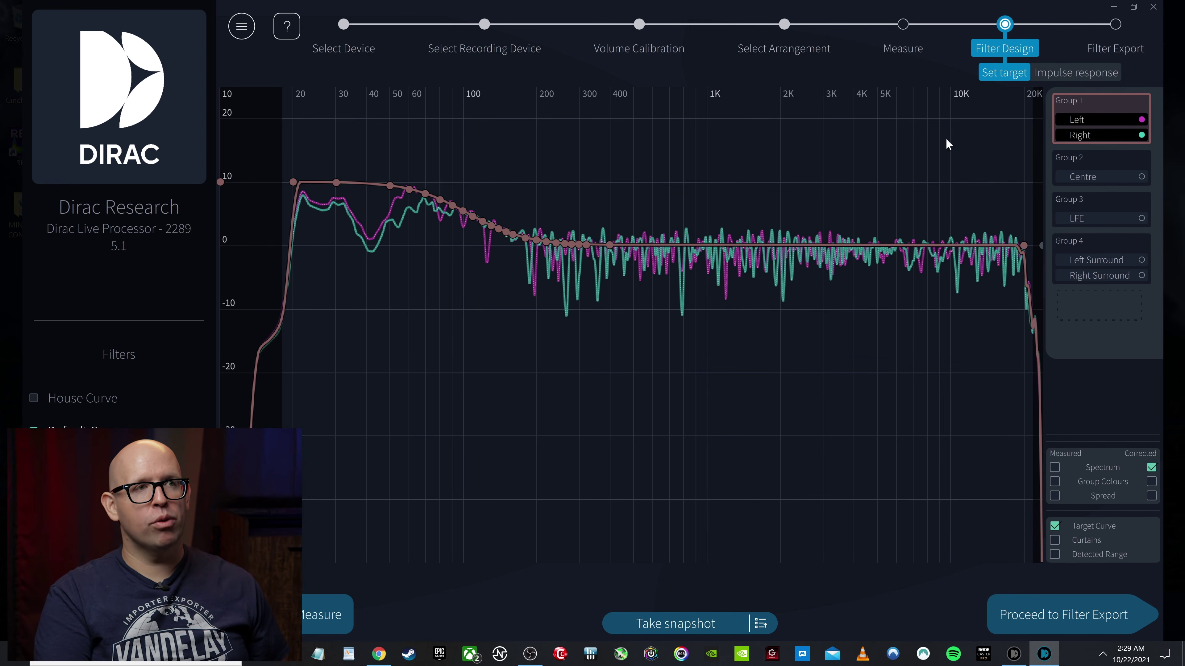
mouse_move(386, 193)
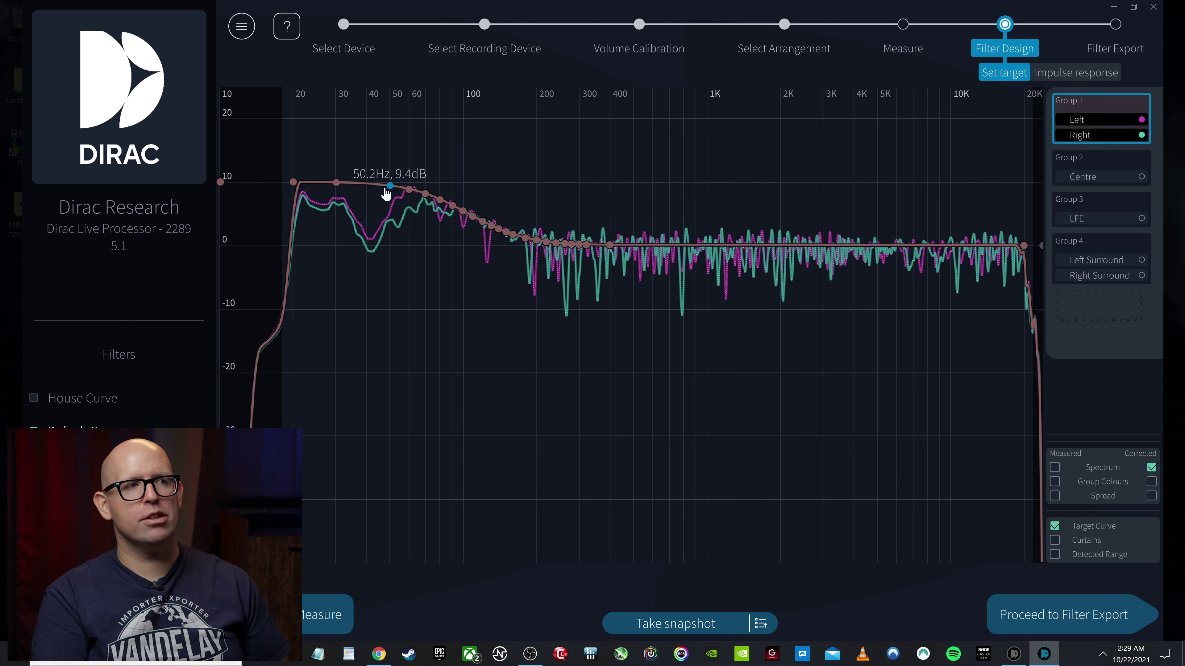